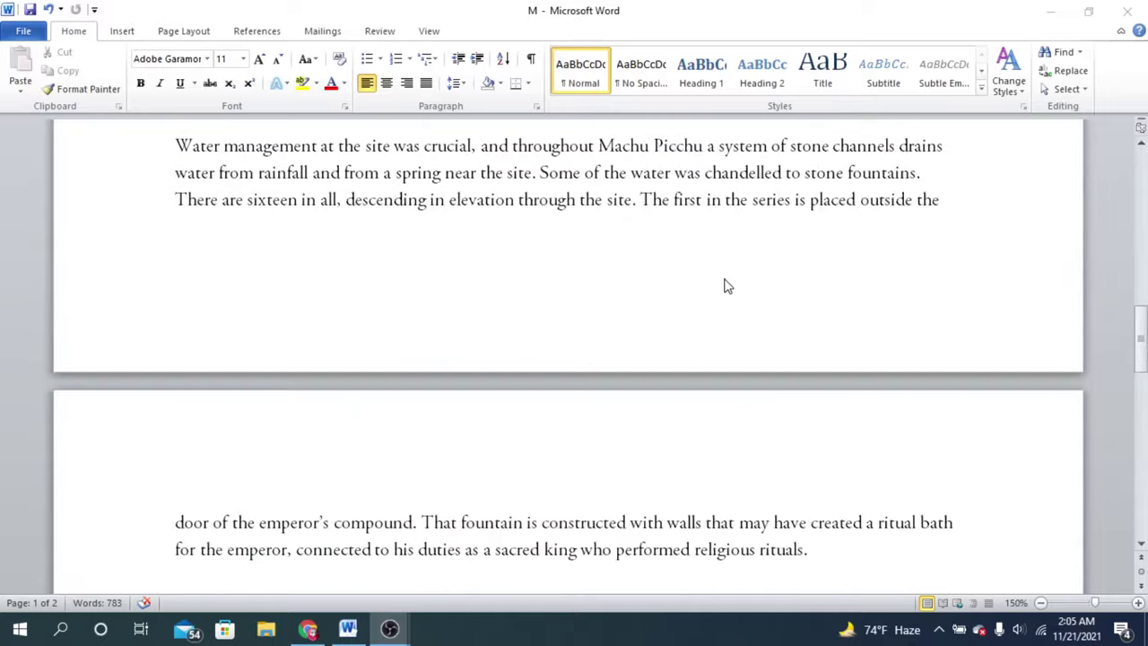
scroll(497, 271, "up", 5)
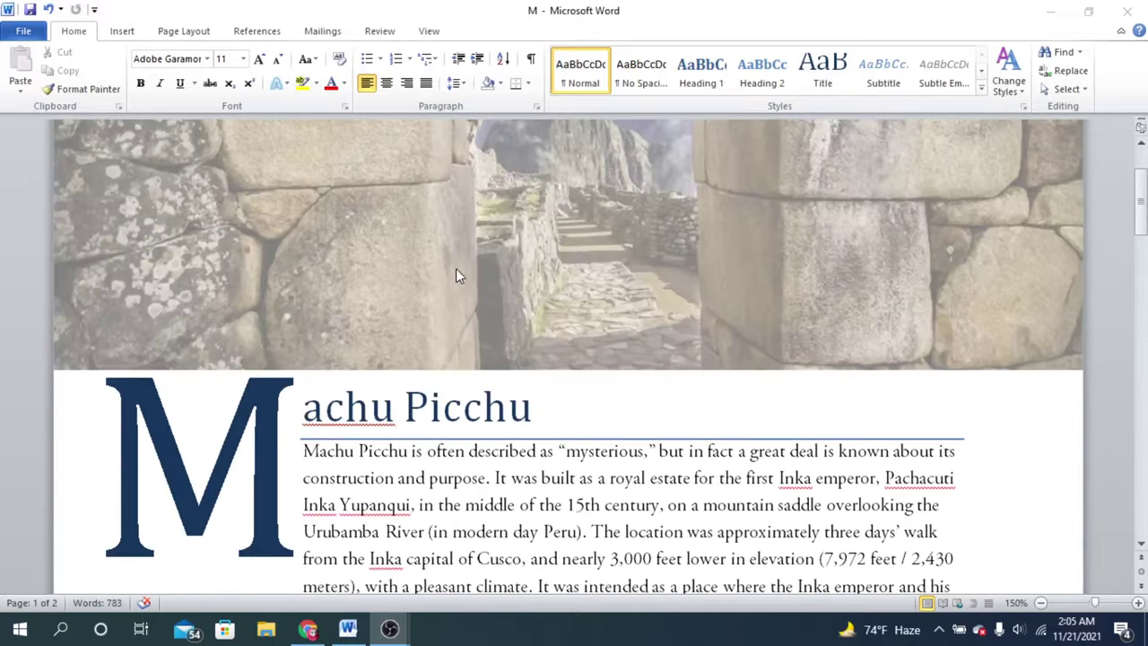
Insert the bf96f6… ruins photo from Downloads into the water-management paragraph at 6.5" × 4.54"
scroll(476, 292, "down", 4)
scroll(394, 330, "down", 1)
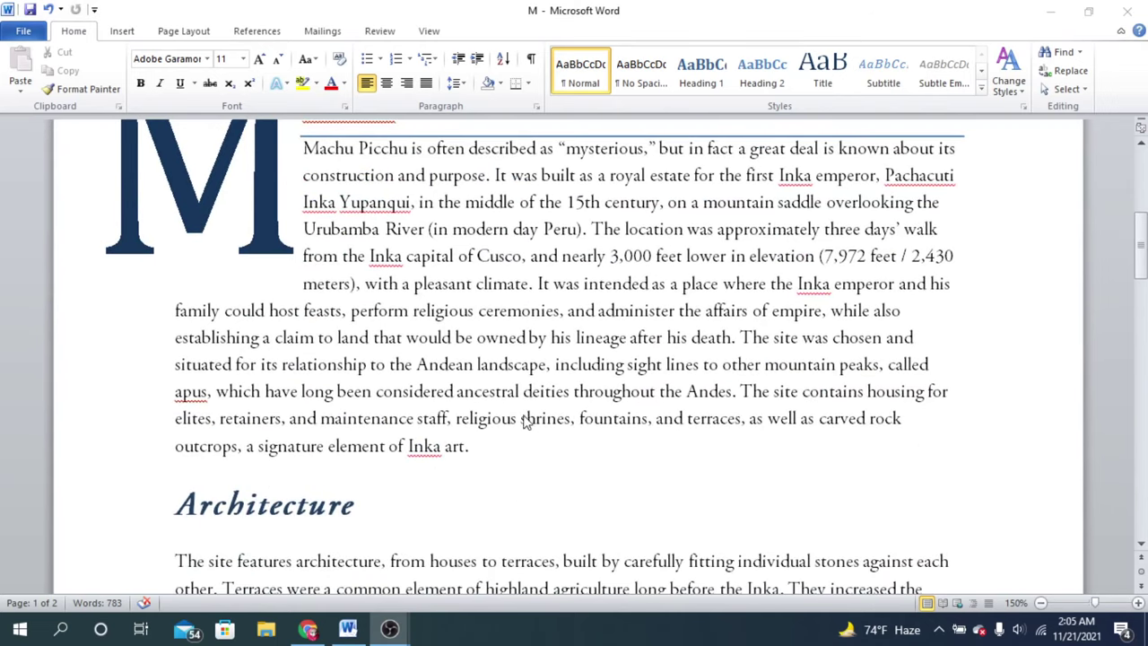
scroll(426, 397, "down", 3)
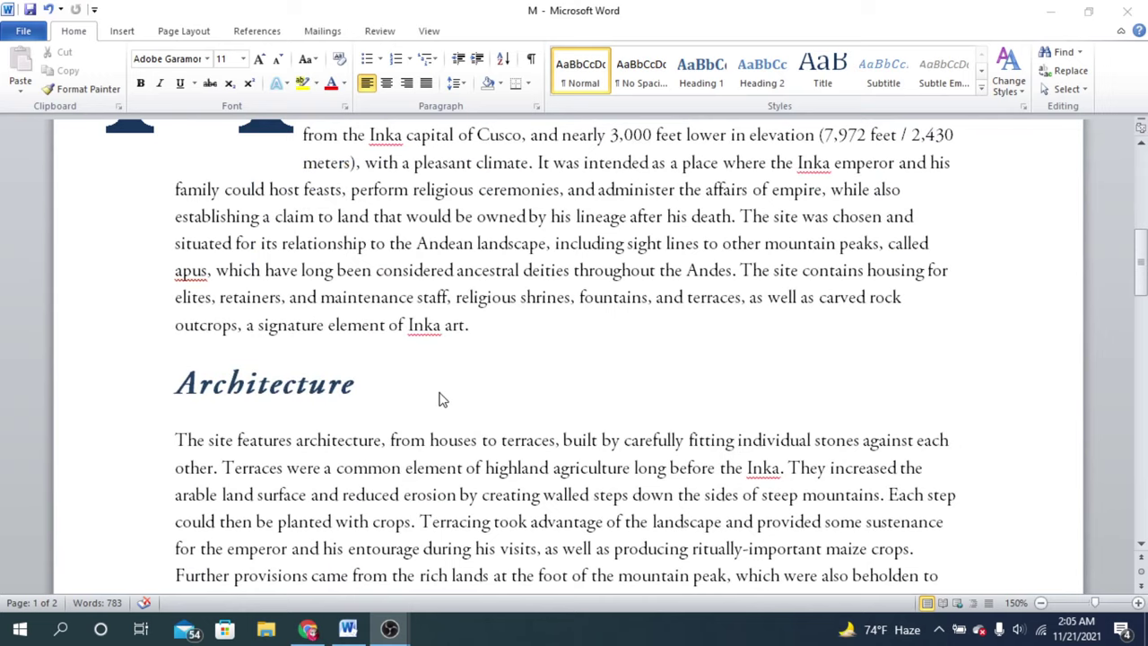
scroll(439, 398, "down", 15)
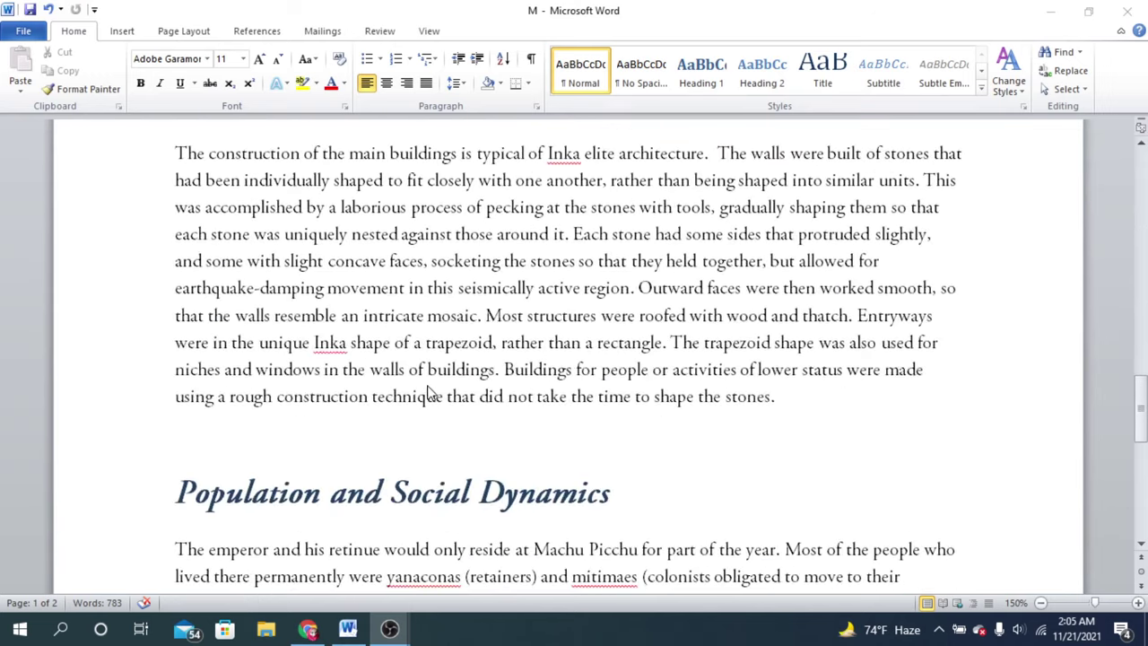
scroll(428, 395, "up", 6)
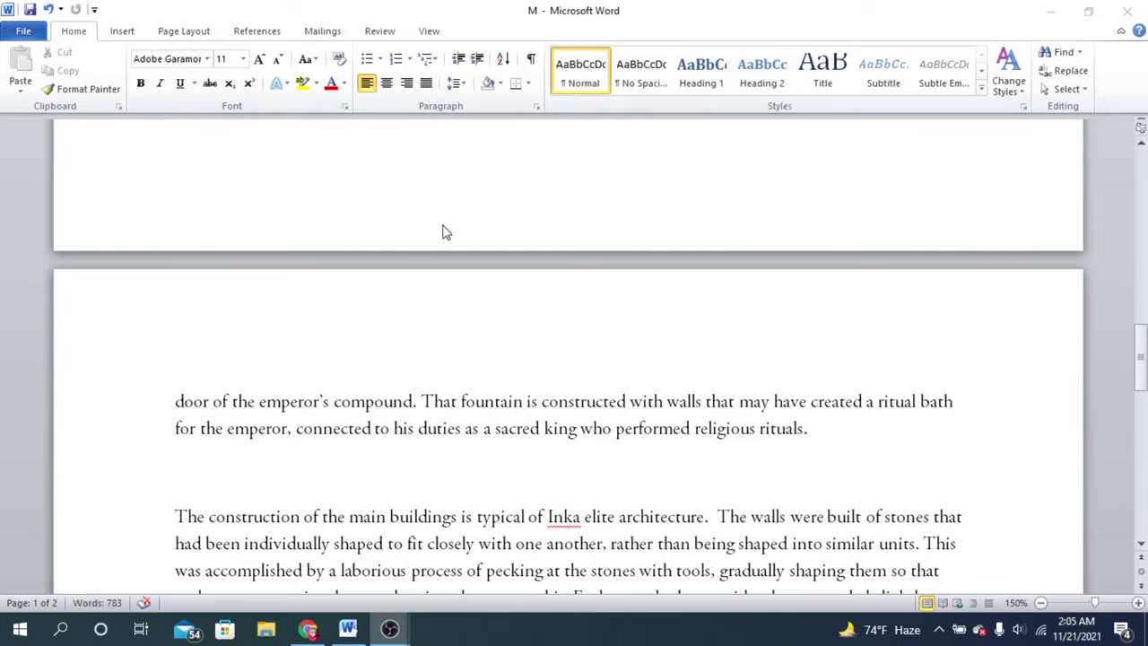
scroll(427, 296, "down", 10)
scroll(429, 302, "down", 6)
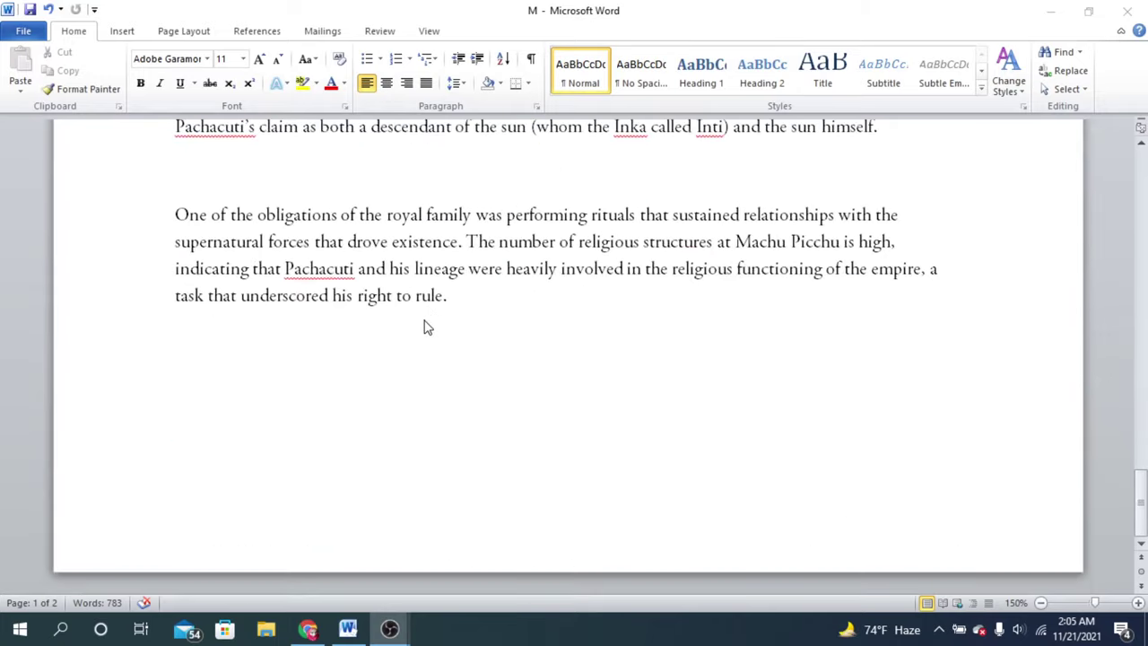
scroll(424, 323, "up", 9)
scroll(425, 319, "up", 20)
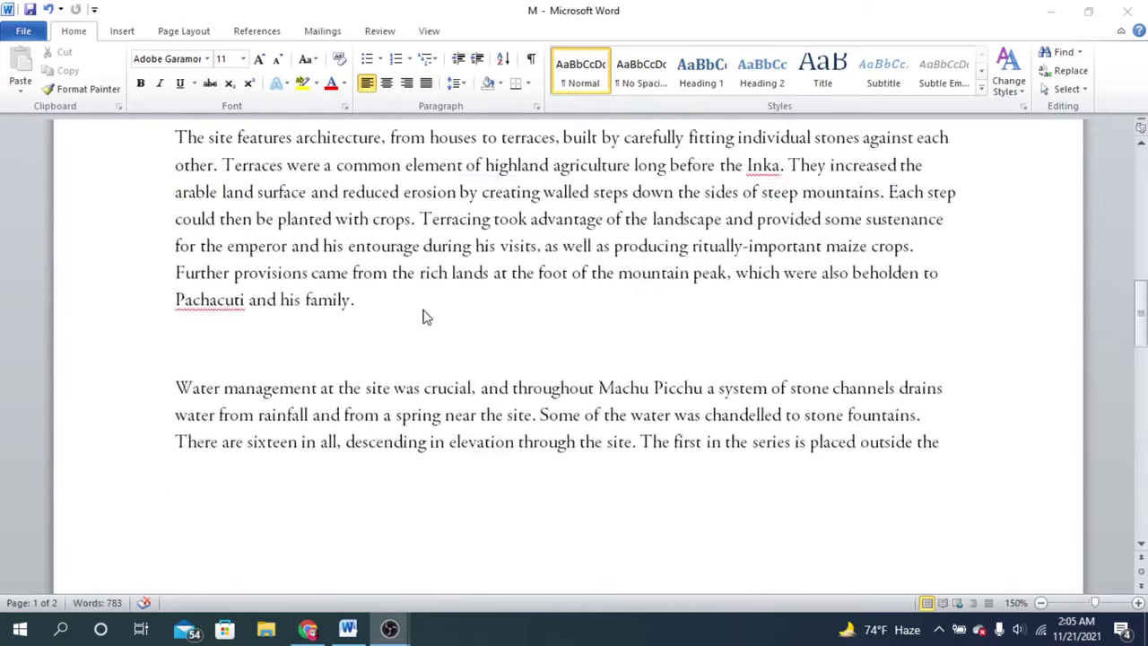
scroll(425, 314, "up", 4)
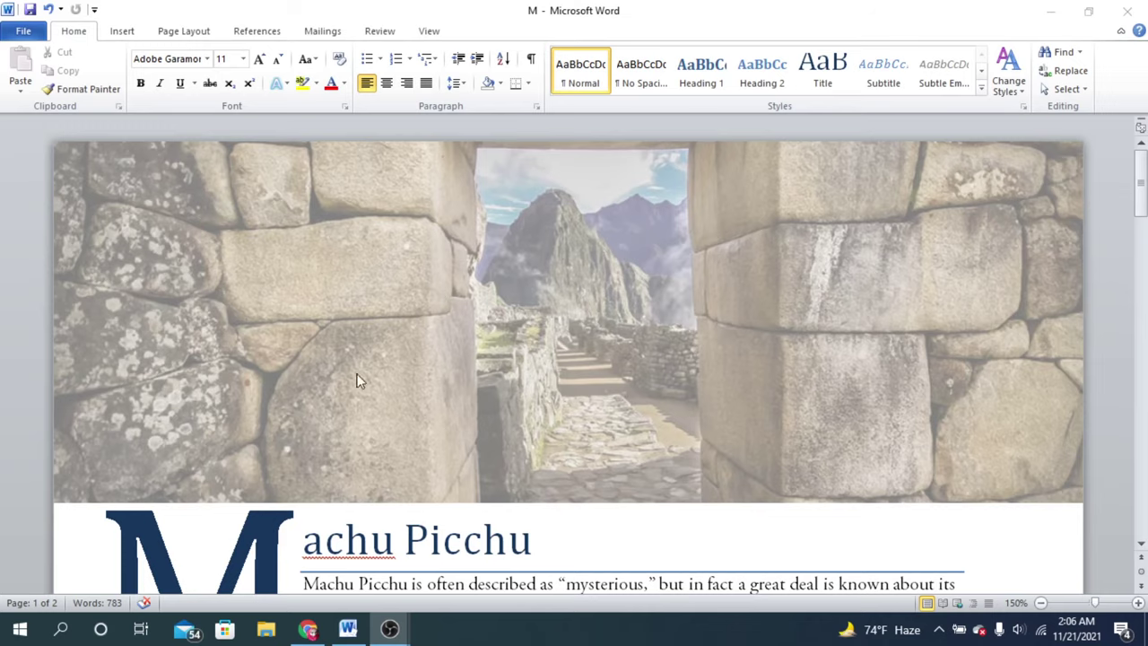
scroll(735, 395, "down", 12)
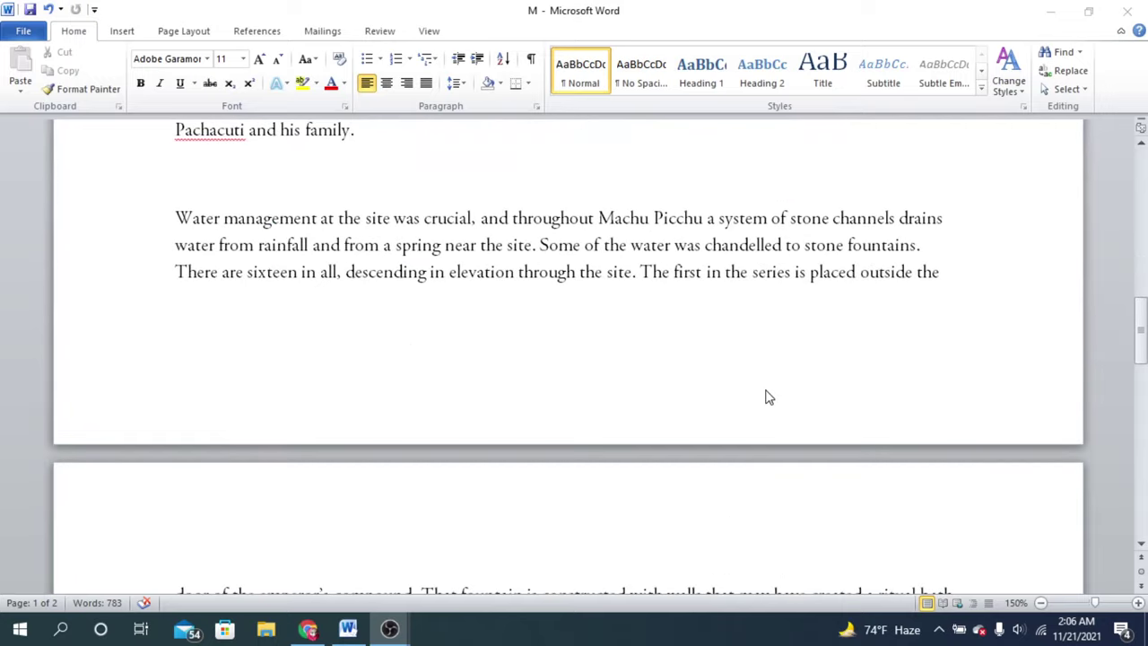
scroll(768, 397, "down", 12)
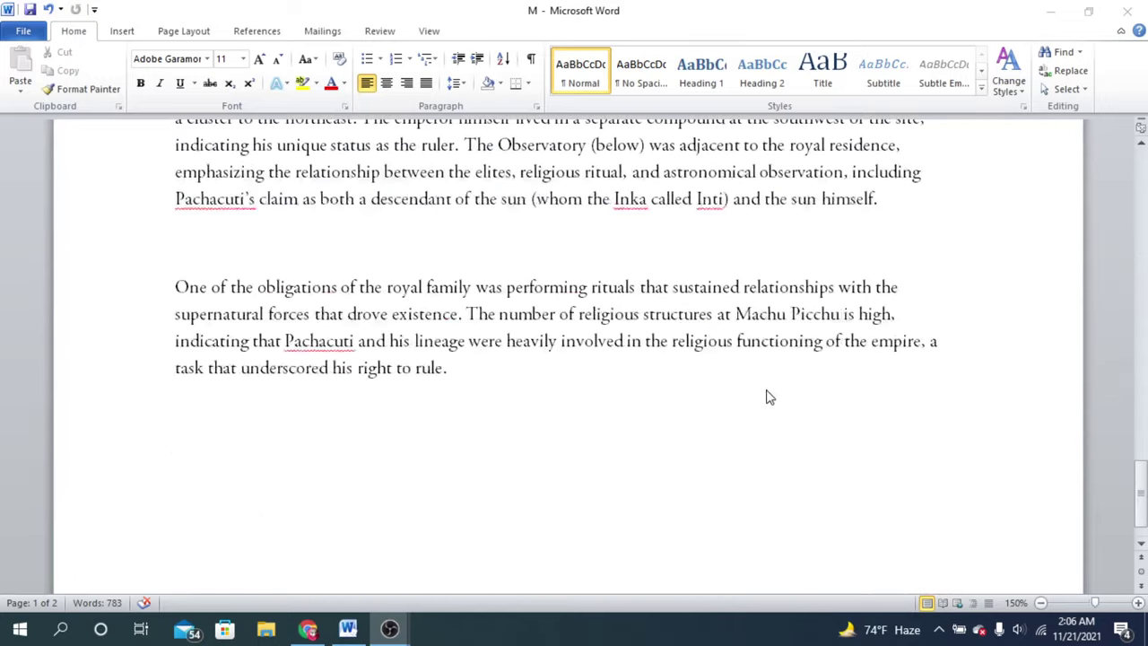
scroll(768, 397, "up", 12)
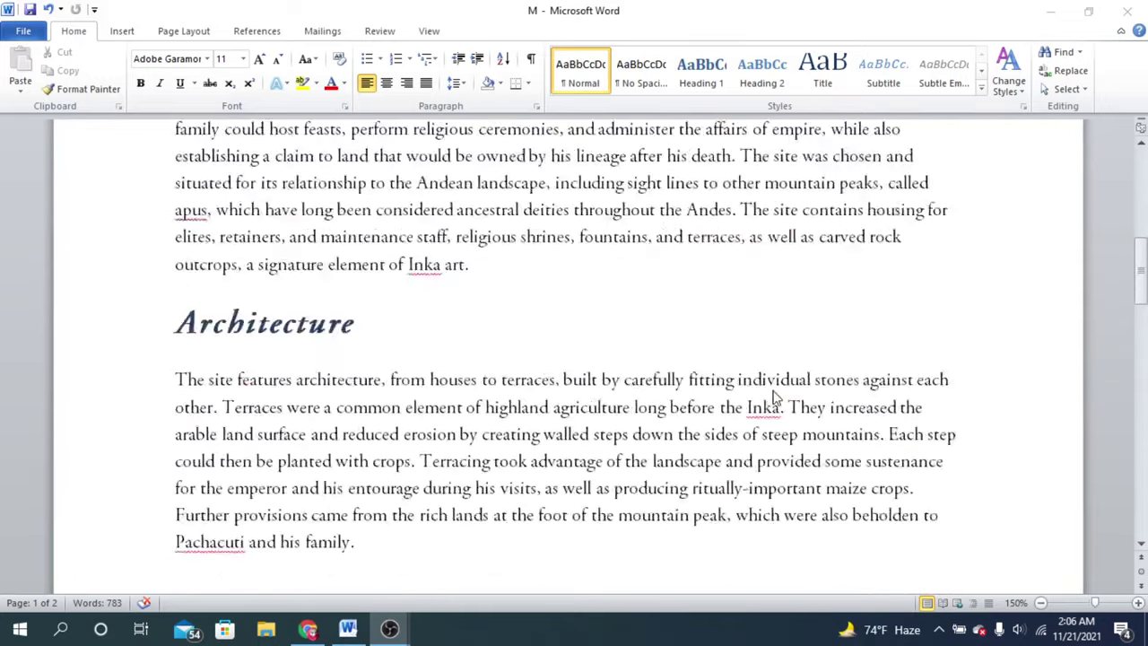
scroll(772, 397, "up", 10)
scroll(602, 325, "down", 2)
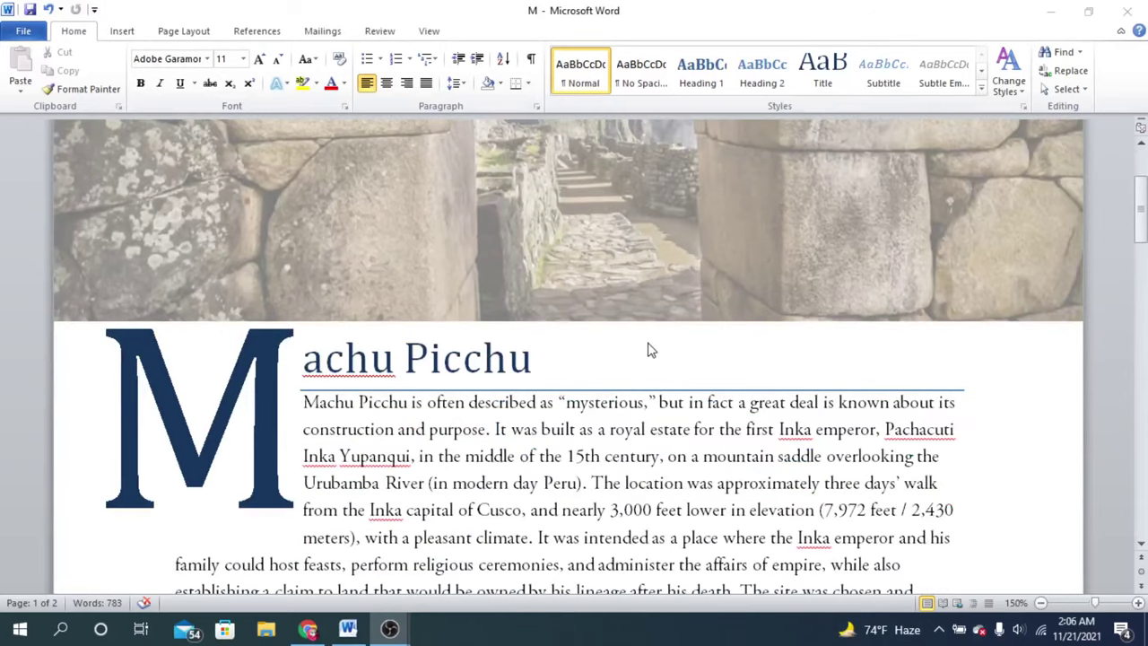
scroll(651, 350, "up", 2)
scroll(612, 270, "down", 4)
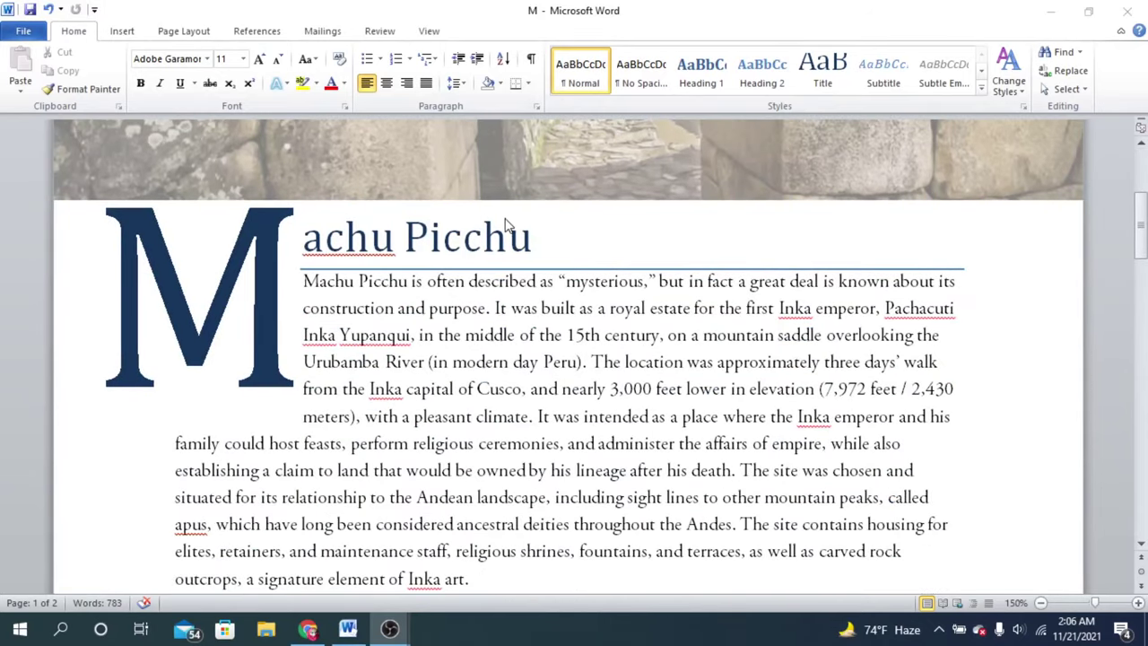
scroll(644, 333, "down", 3)
scroll(644, 333, "up", 4)
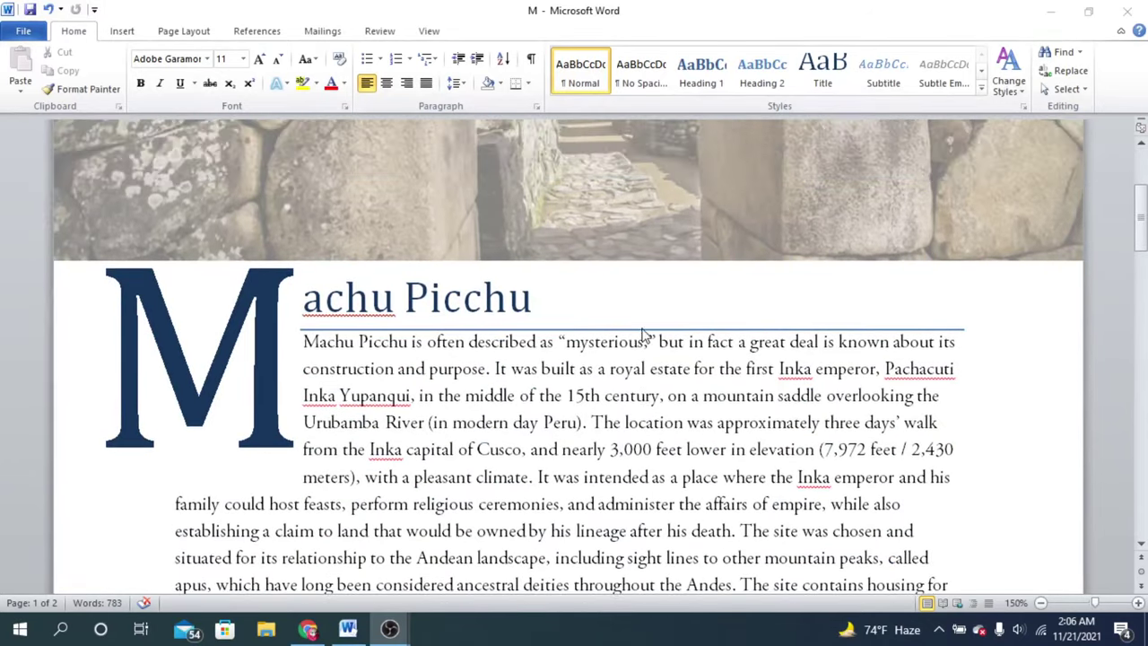
scroll(776, 334, "down", 15)
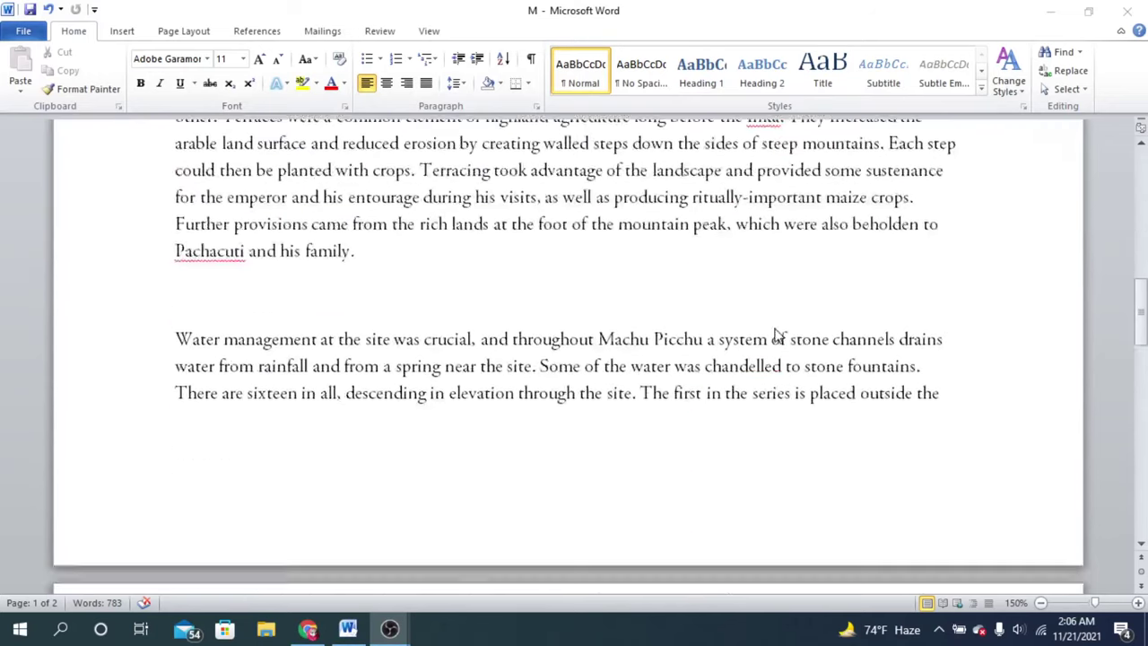
scroll(776, 334, "down", 9)
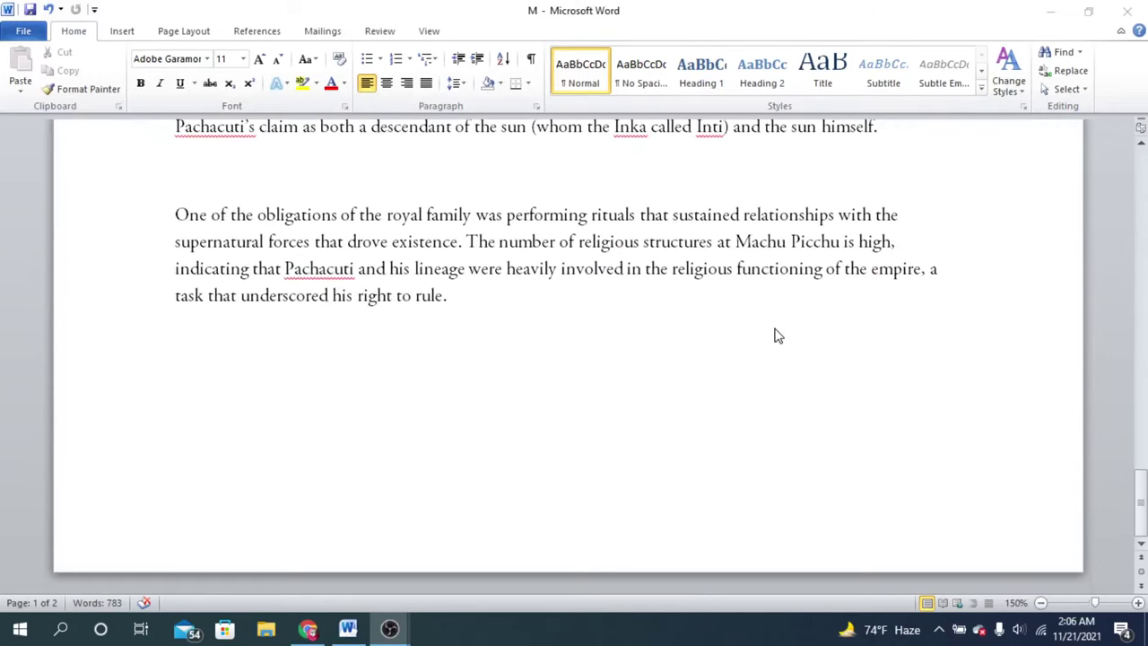
scroll(775, 334, "up", 6)
scroll(777, 335, "up", 18)
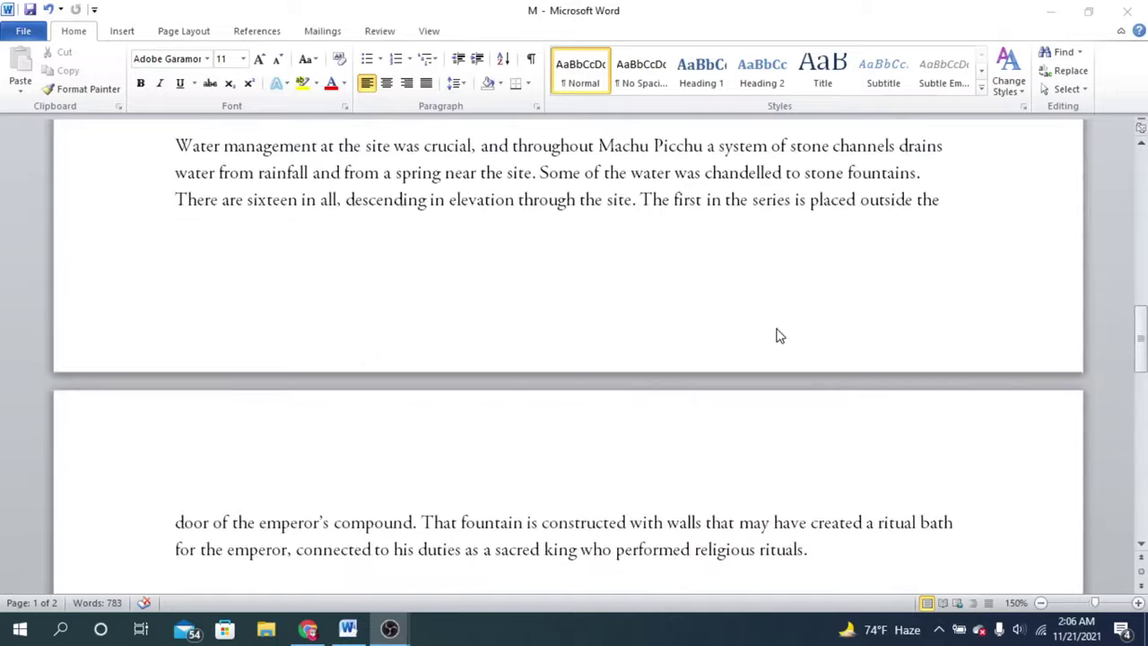
scroll(822, 288, "down", 3)
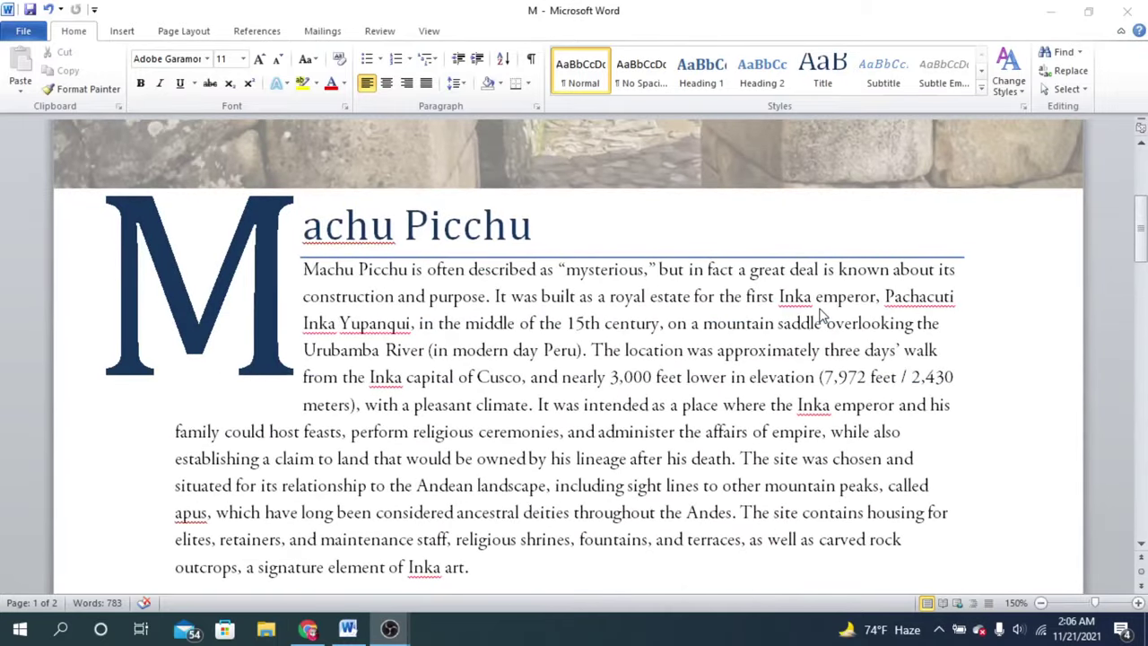
scroll(551, 309, "down", 10)
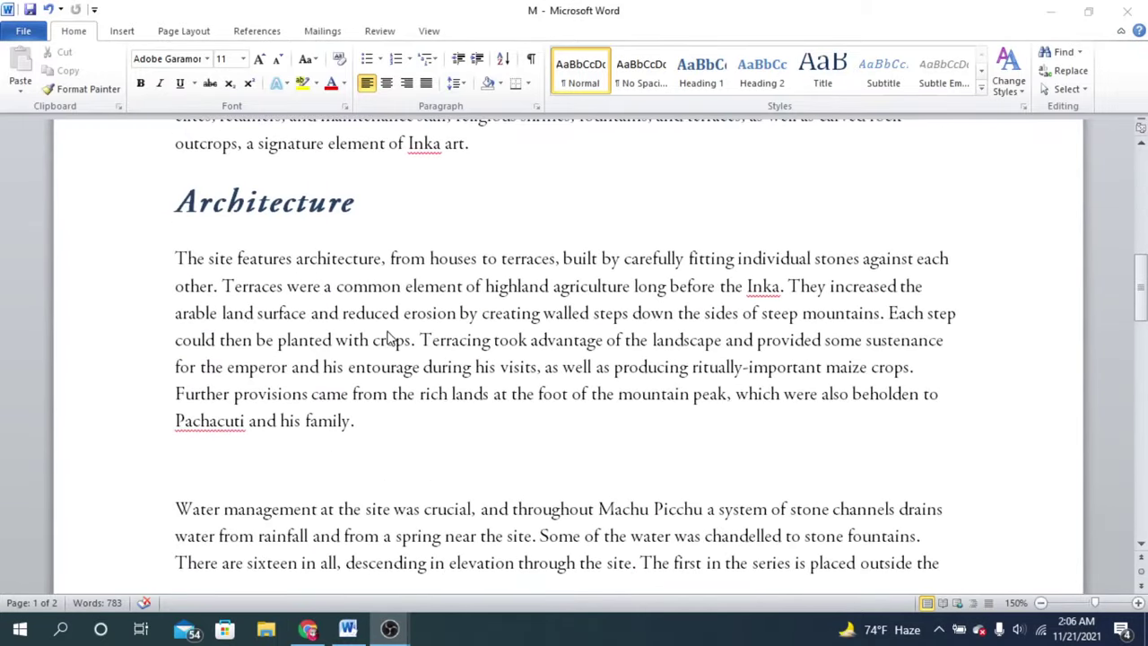
scroll(391, 339, "down", 3)
scroll(392, 336, "up", 3)
left_click(126, 32)
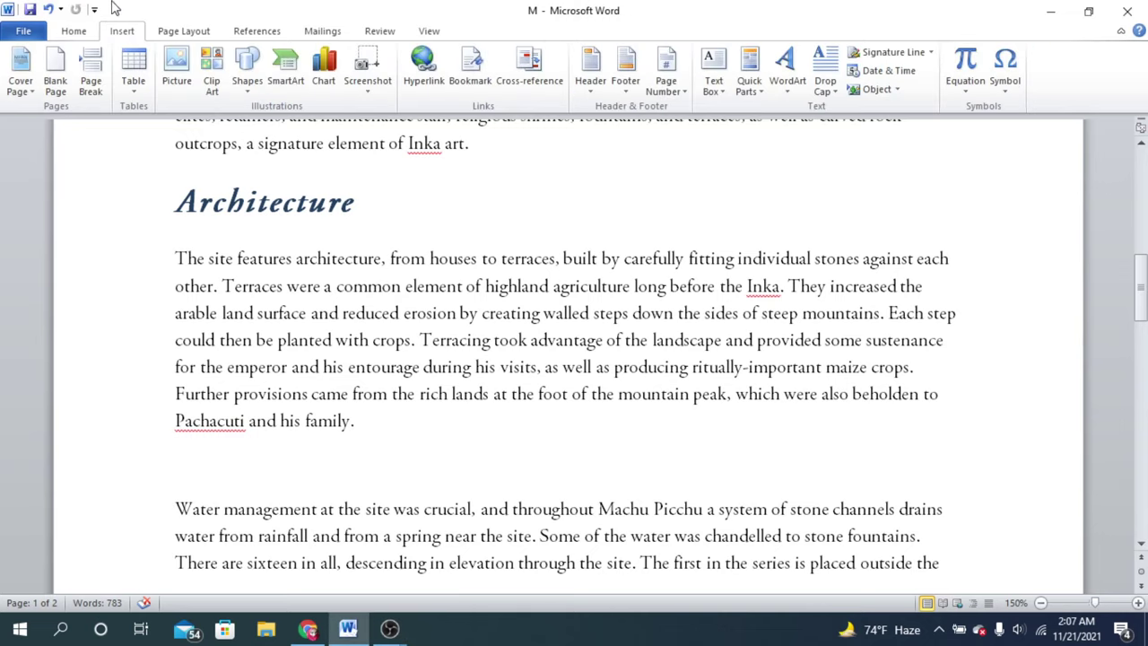
left_click(175, 80)
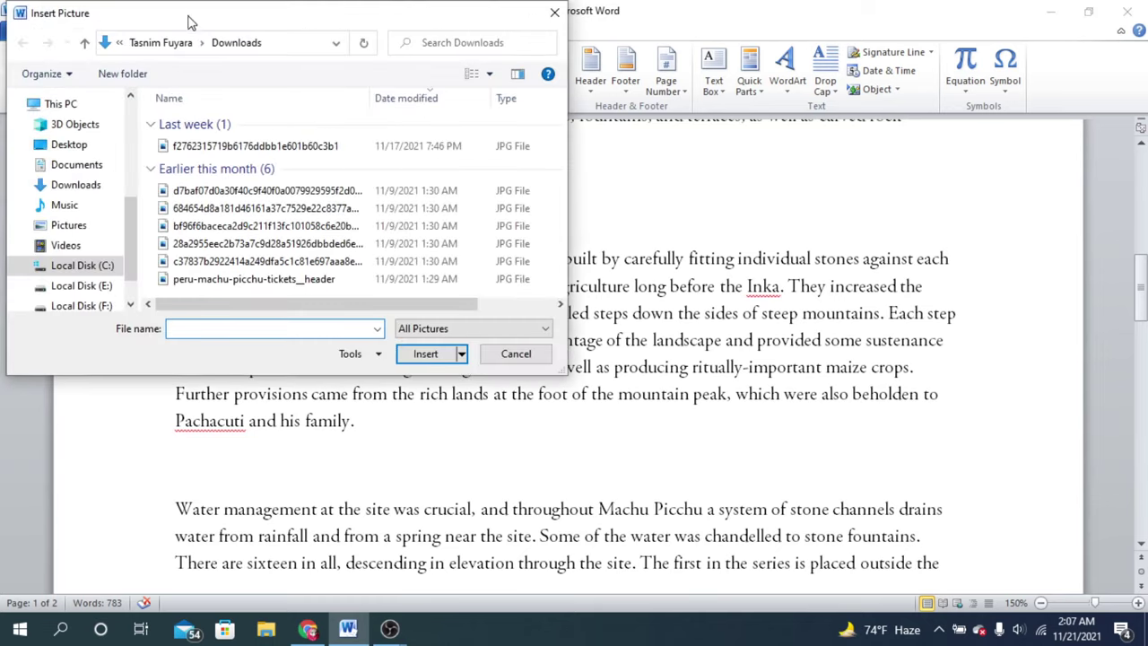
left_click_drag(194, 18, 480, 69)
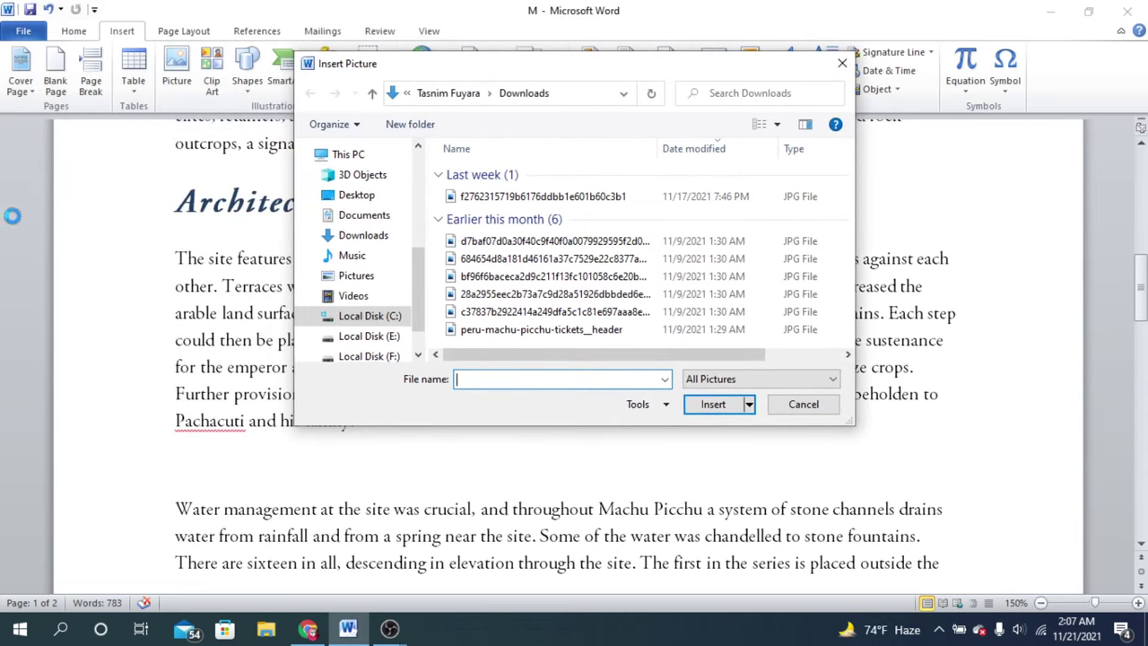
scroll(395, 234, "up", 3)
scroll(395, 234, "up", 3)
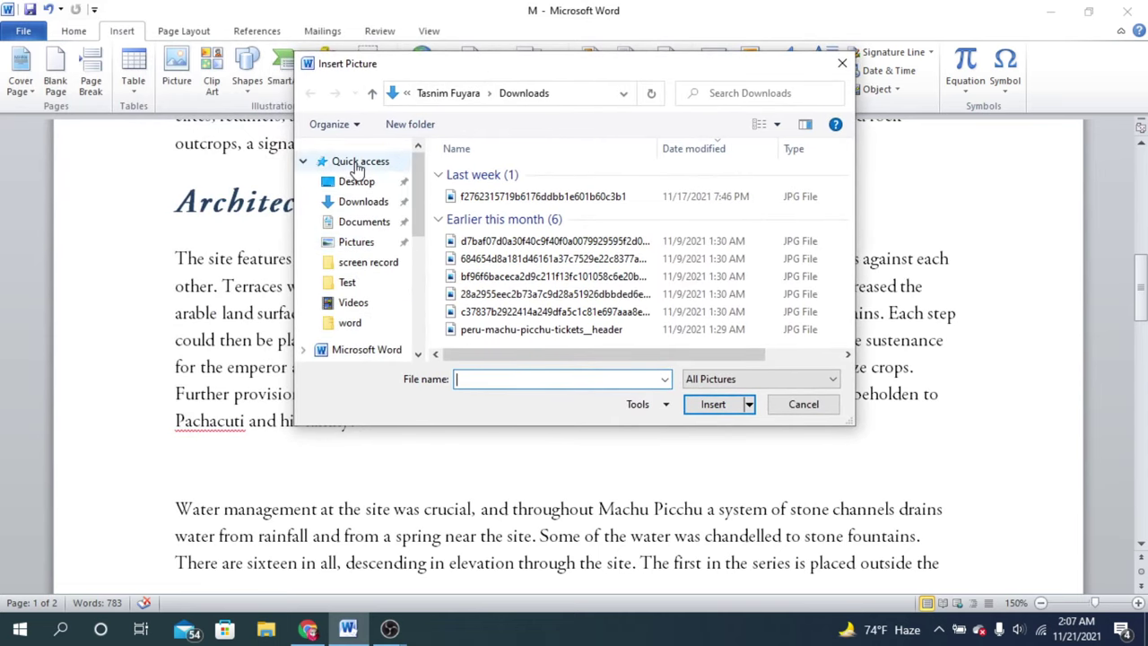
left_click(353, 204)
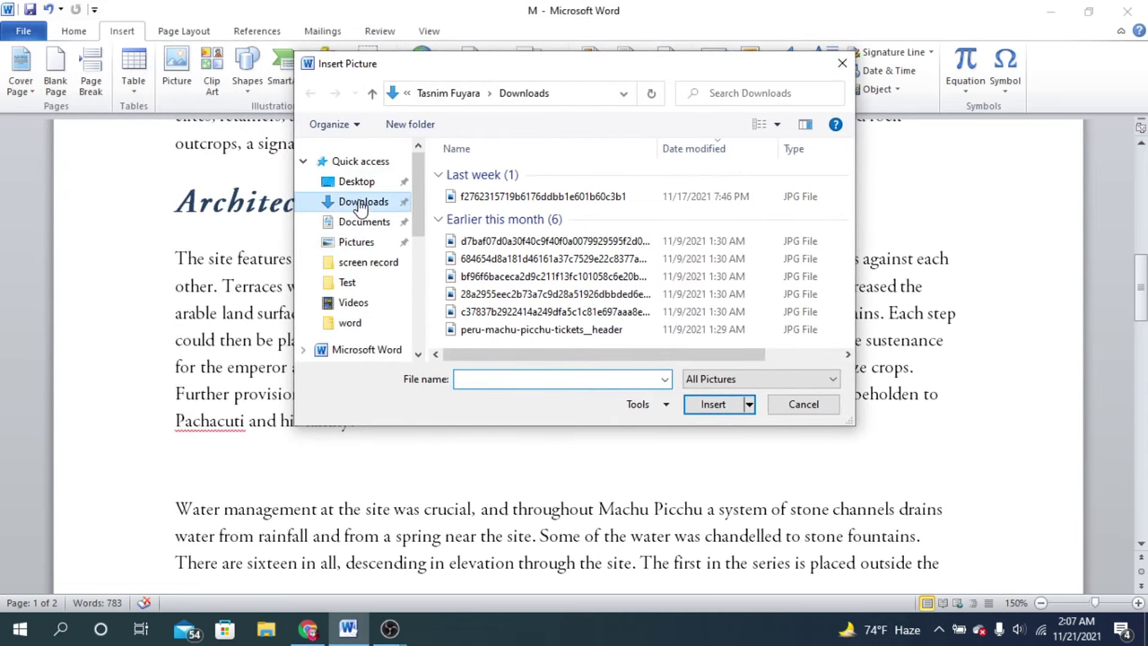
scroll(812, 246, "down", 3)
scroll(661, 279, "up", 1)
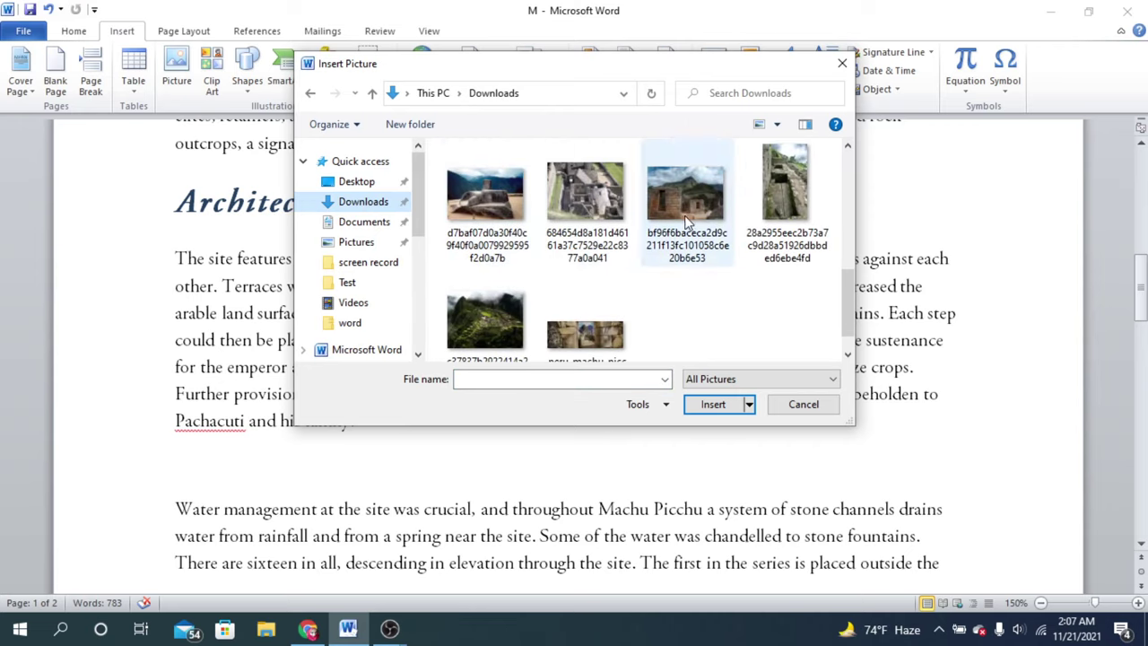
left_click(724, 197)
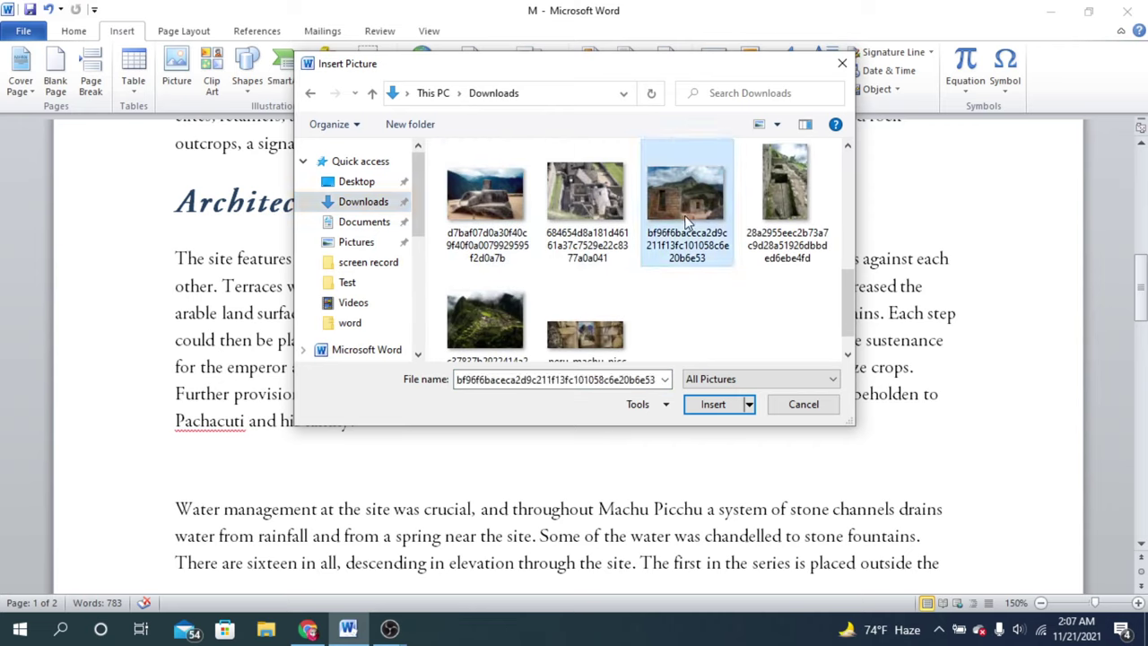
left_click(712, 407)
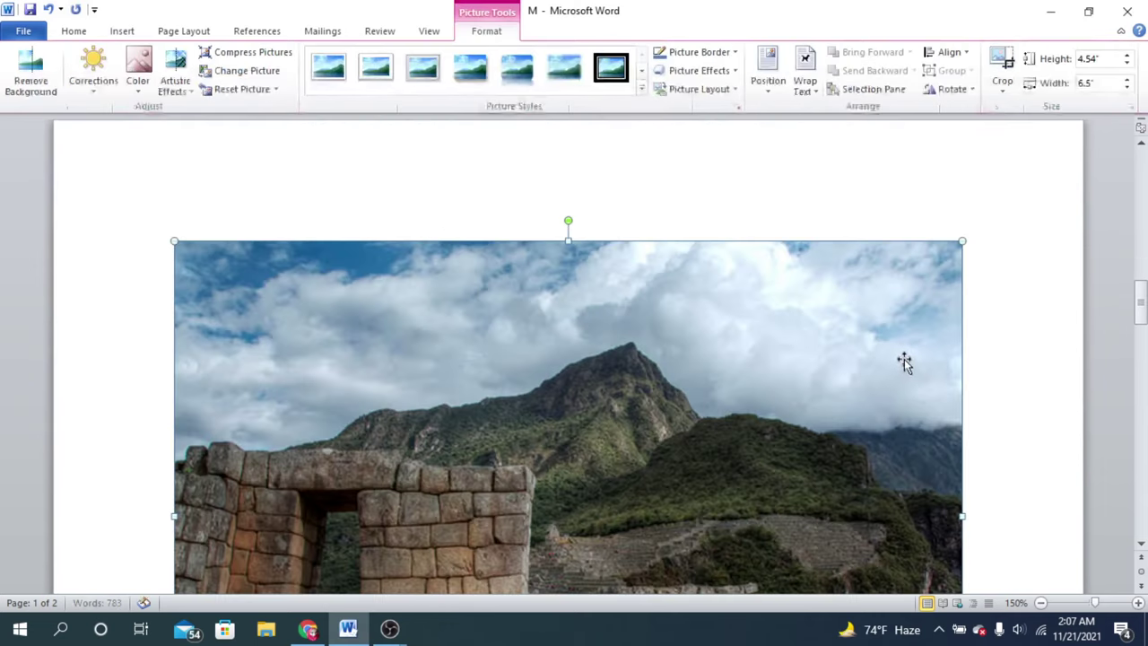
Shrink the ruins photo by its corner handles to about 1.37" × 0.96"
scroll(901, 358, "up", 15)
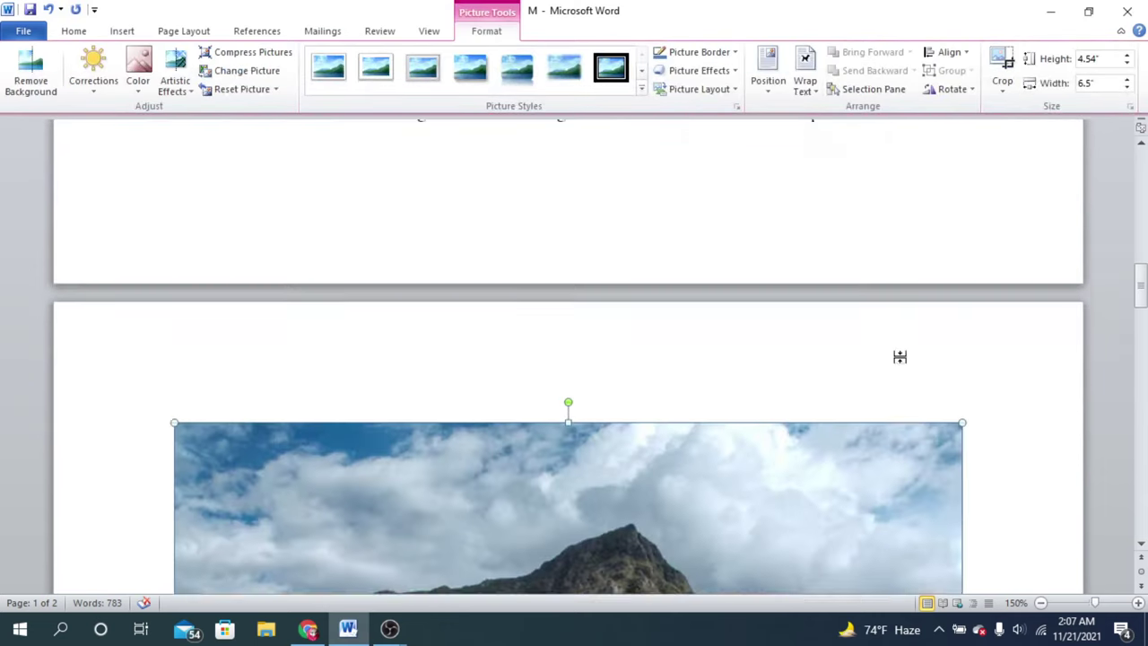
scroll(898, 359, "up", 3)
scroll(894, 358, "down", 20)
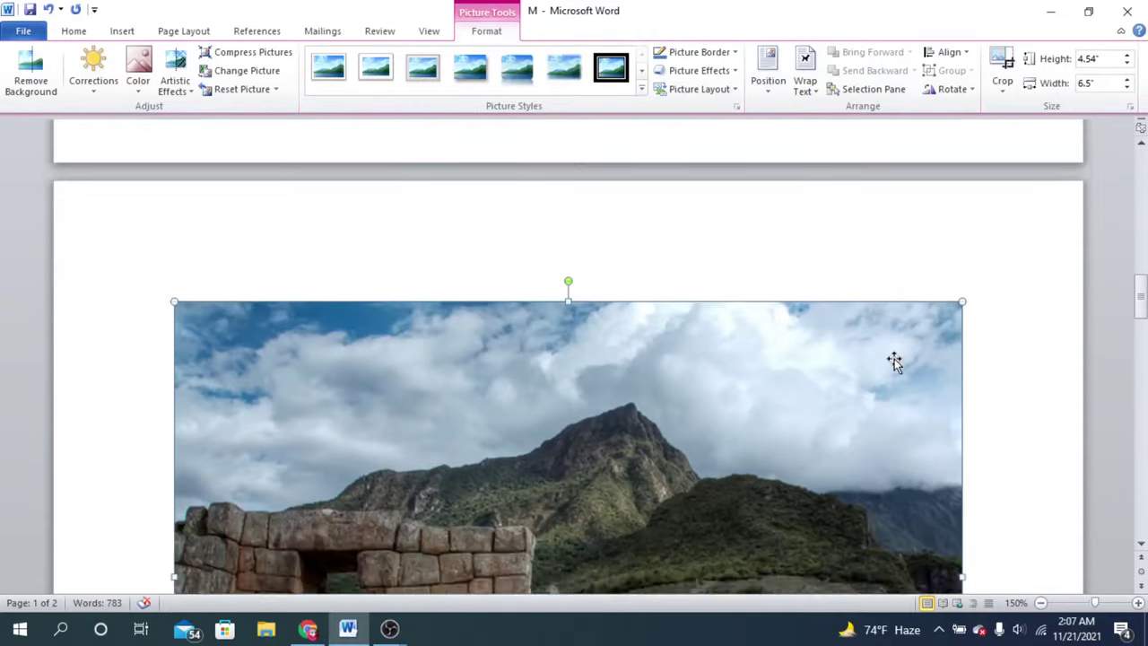
scroll(893, 359, "down", 3)
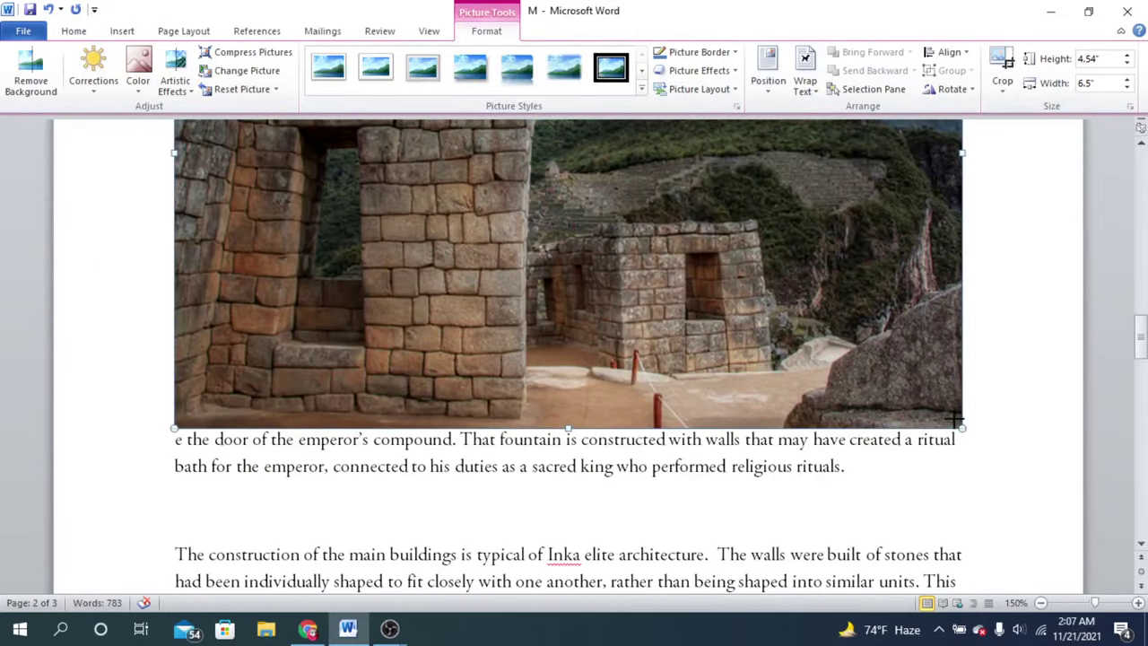
left_click_drag(955, 418, 638, 201)
scroll(833, 281, "up", 5)
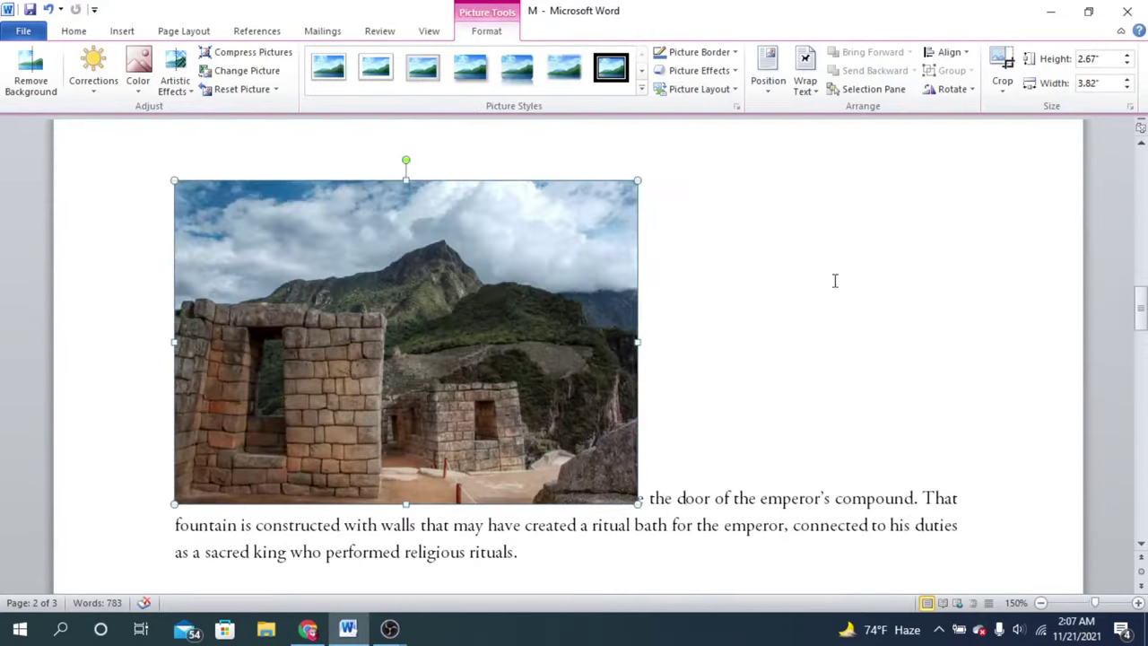
scroll(550, 467, "down", 2)
left_click_drag(599, 364, 439, 249)
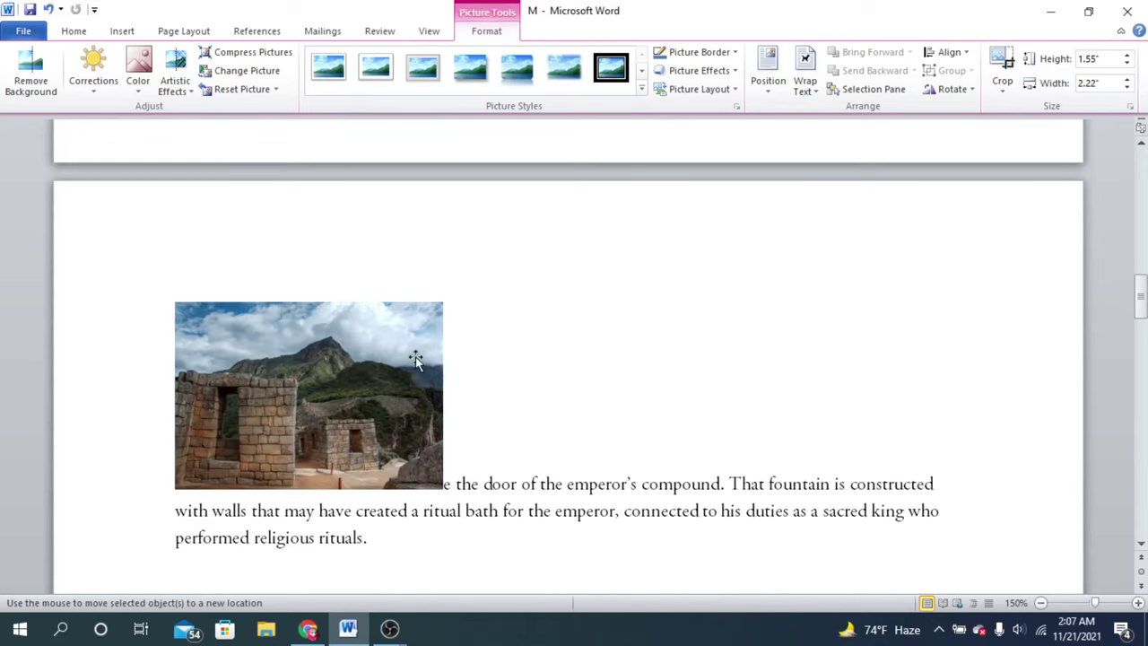
left_click_drag(415, 359, 924, 418)
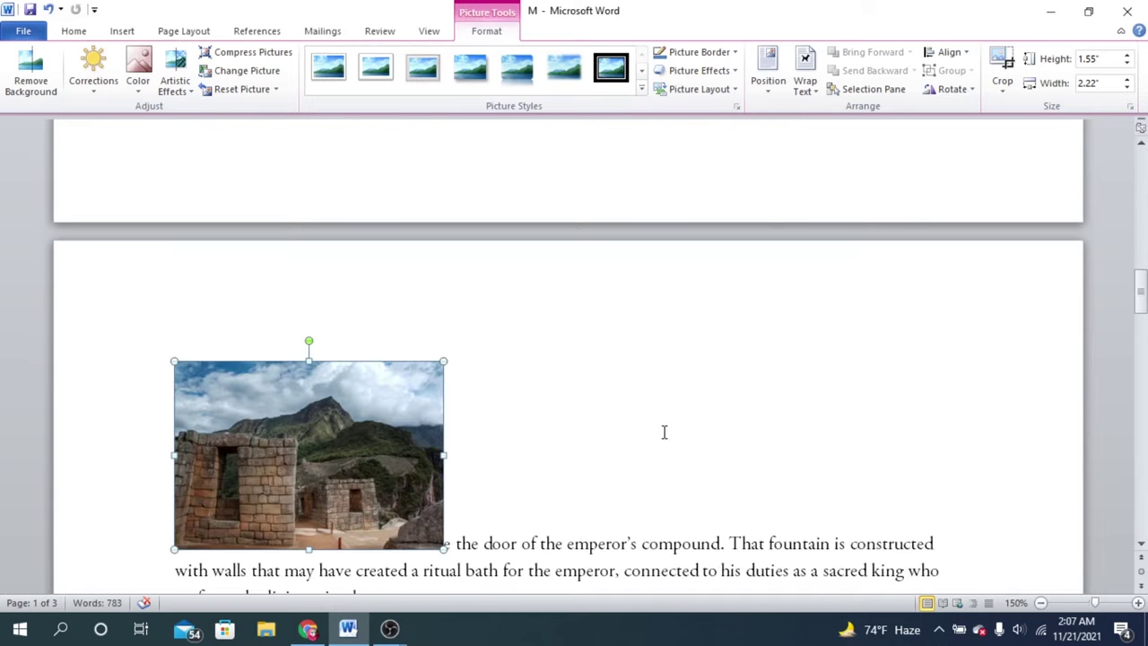
left_click_drag(443, 479, 340, 398)
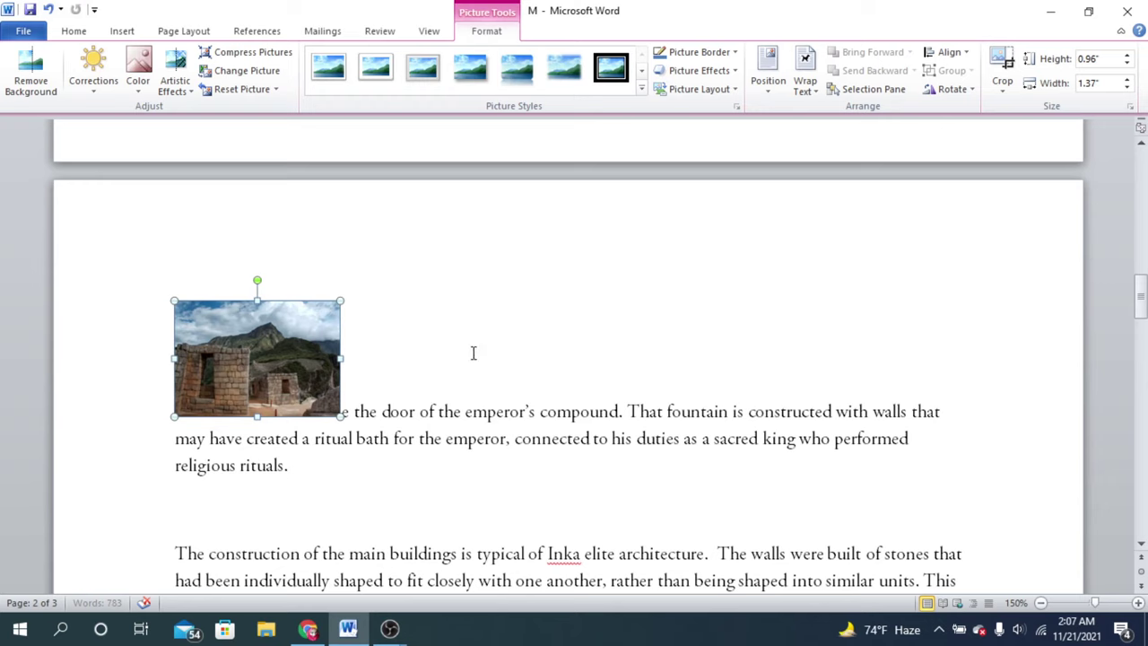
left_click(345, 408)
left_click(307, 364)
Delete the small ruins photo from the water-management paragraph
scroll(923, 338, "up", 4)
left_click(907, 353)
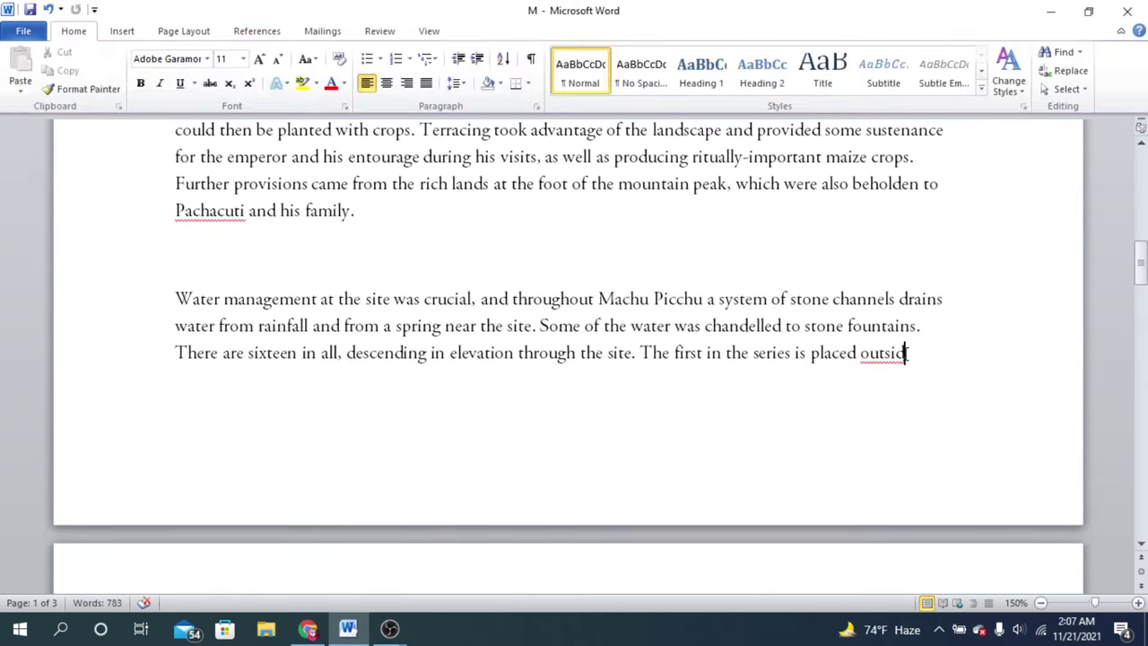
scroll(911, 353, "down", 1)
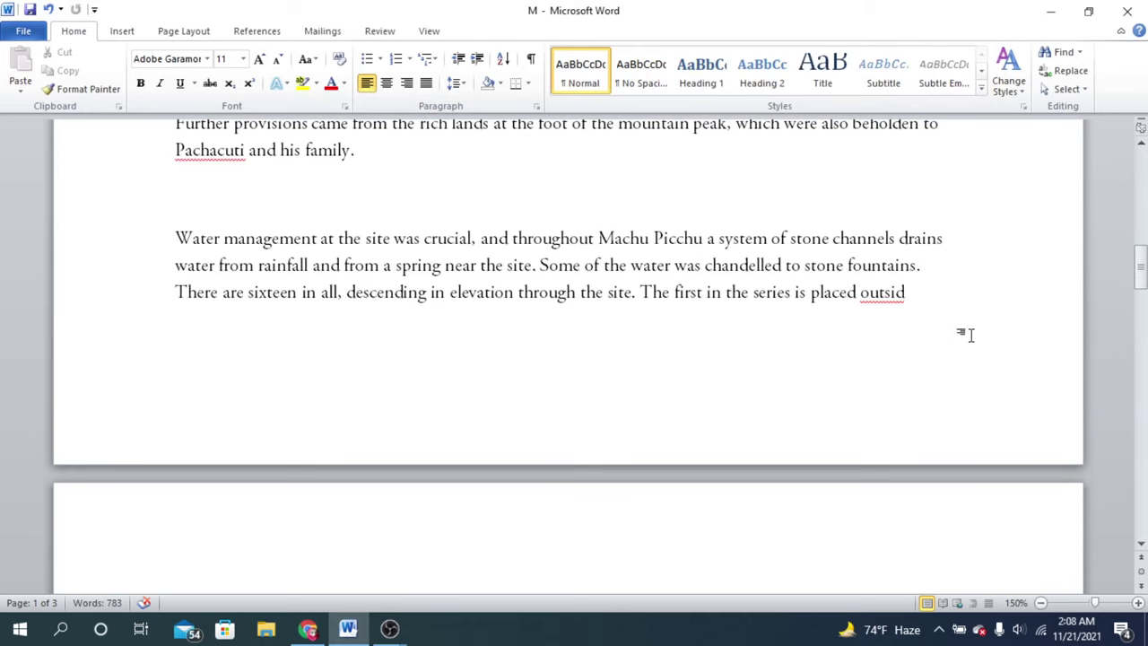
scroll(945, 330, "down", 5)
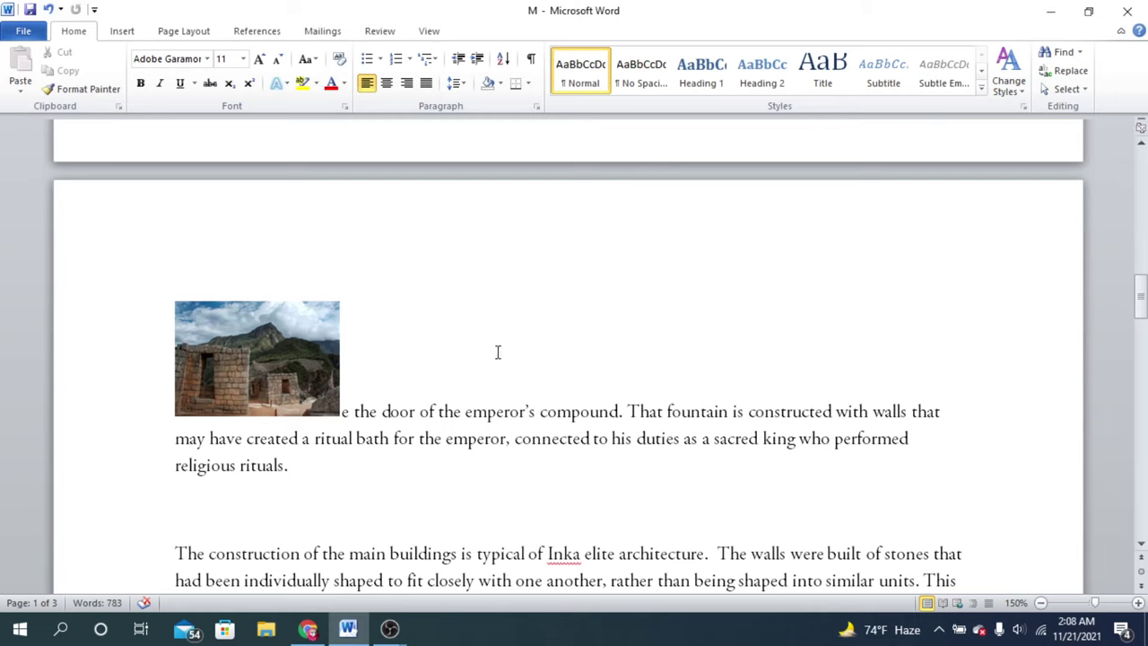
scroll(498, 353, "down", 1)
left_click(260, 320)
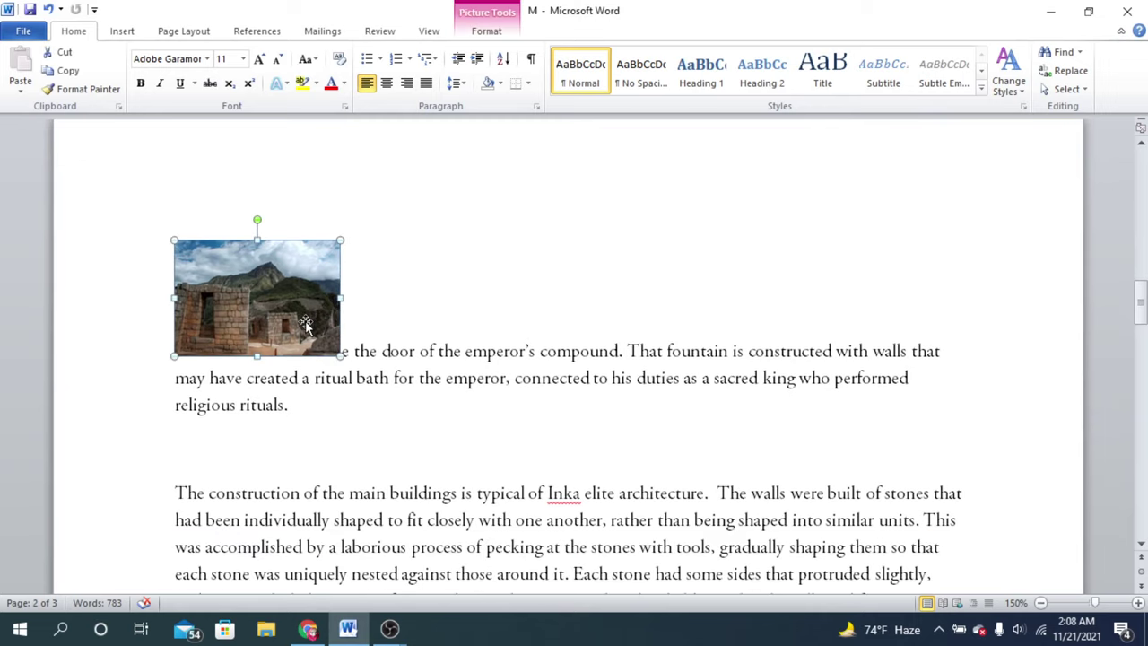
key("Delete")
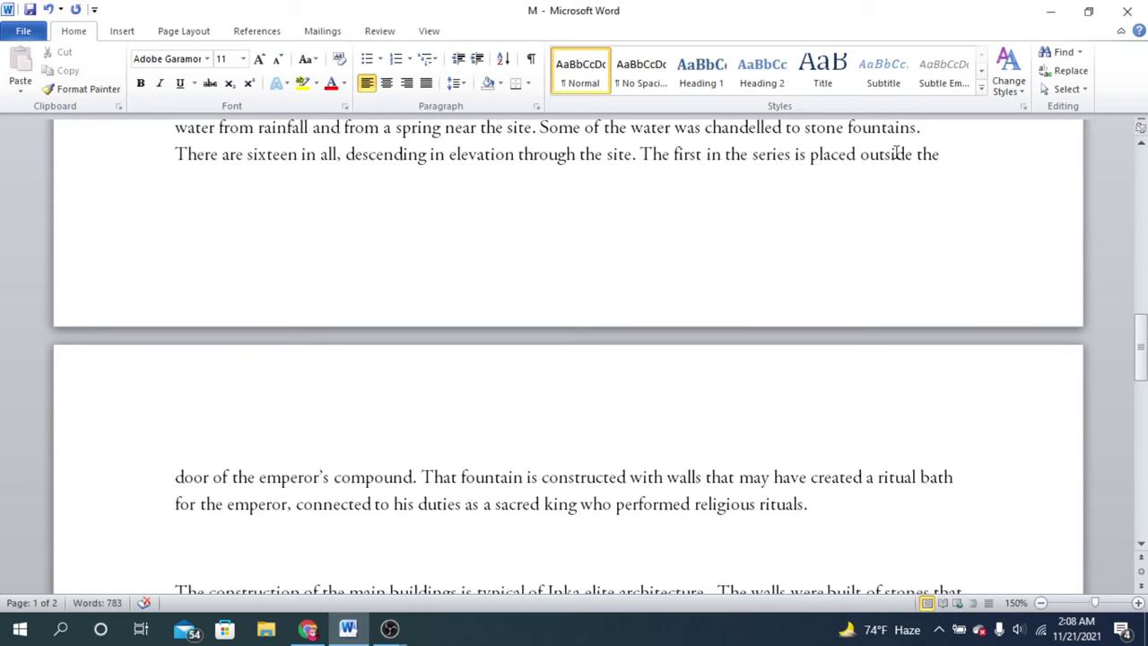
scroll(911, 180, "up", 6)
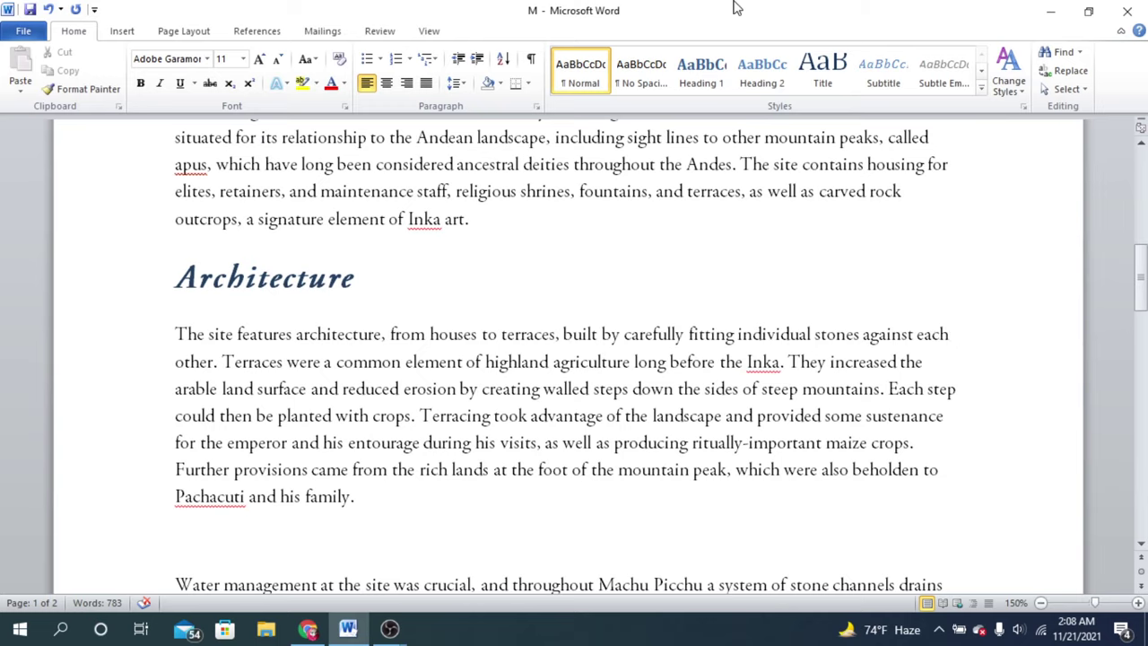
Insert the bf96f6… ruins photo from Downloads again, this time in the Architecture paragraph
left_click(134, 32)
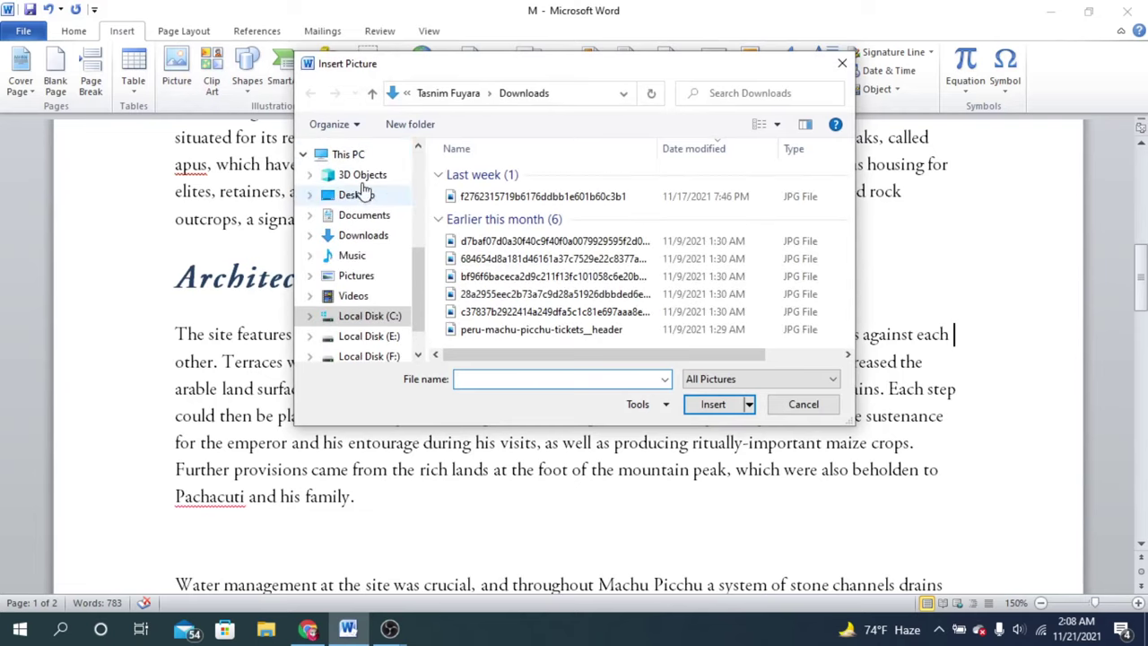
left_click(363, 237)
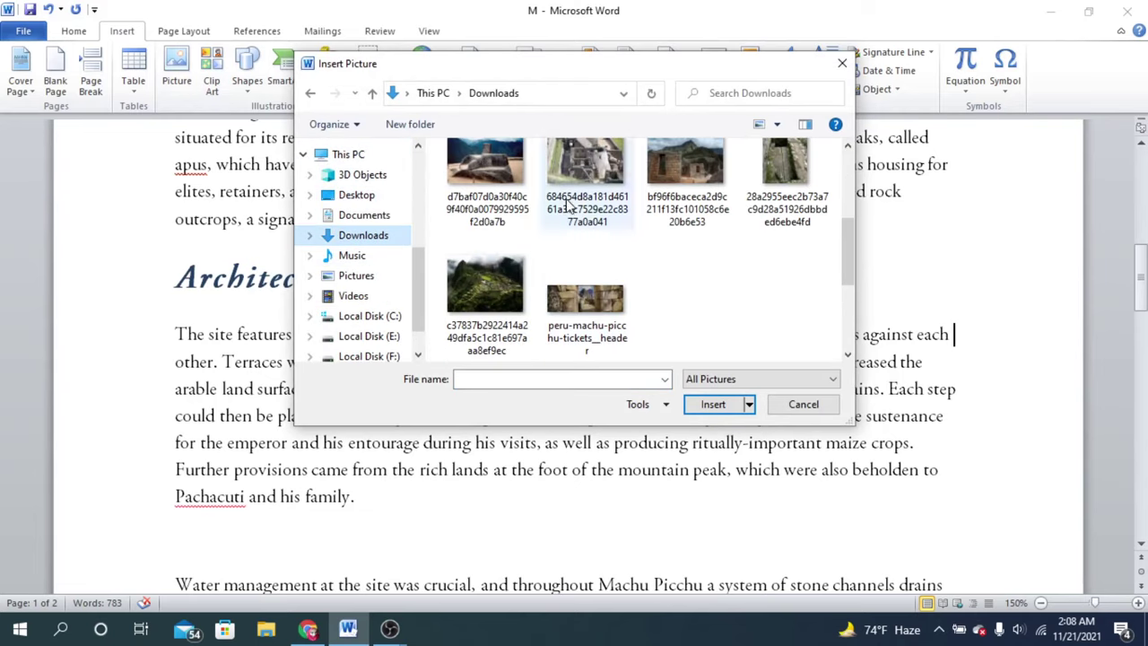
left_click(687, 190)
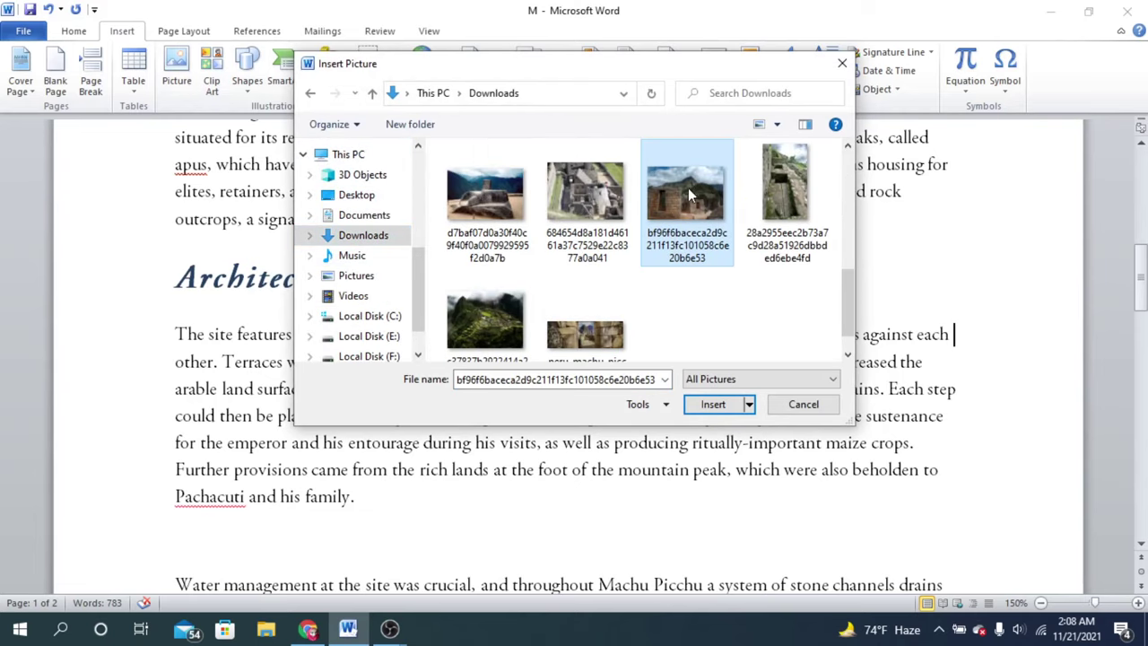
left_click(716, 410)
Shrink the Architecture ruins photo from full width down to roughly 2 inches wide
scroll(937, 381, "down", 4)
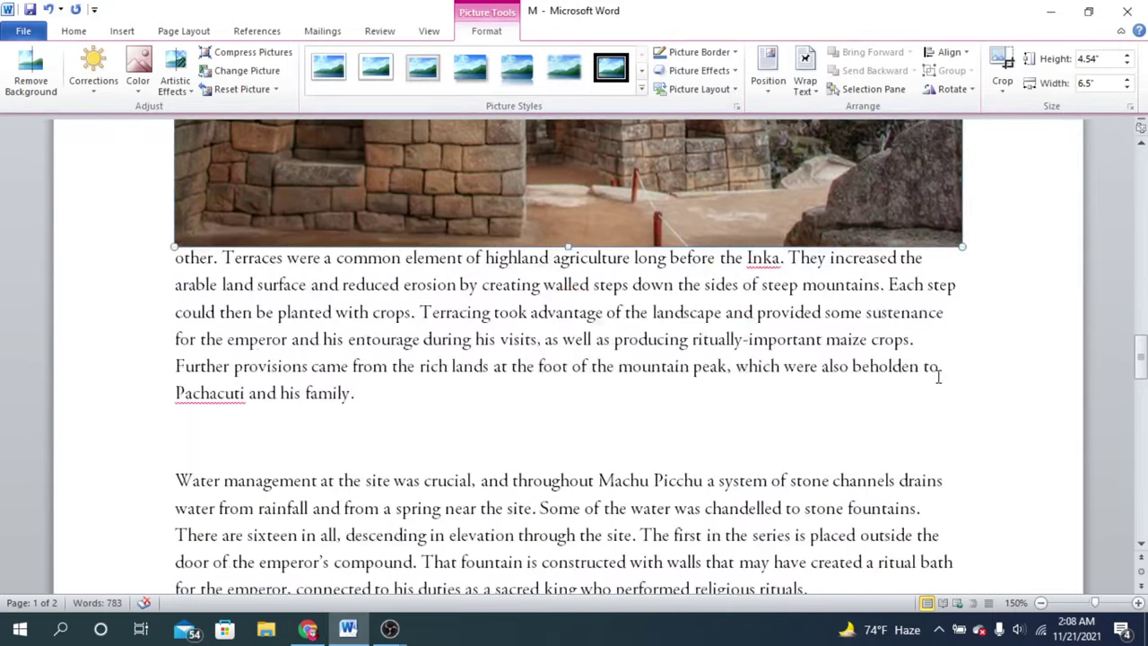
scroll(938, 374, "up", 10)
scroll(939, 375, "up", 8)
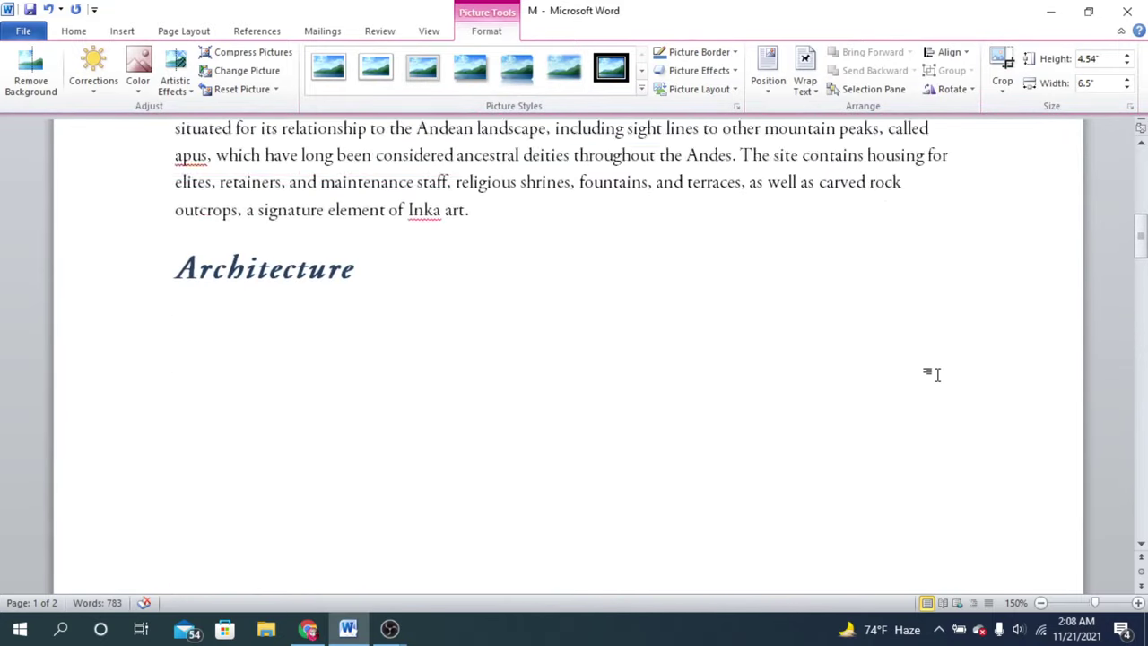
scroll(938, 377, "down", 15)
scroll(938, 379, "down", 3)
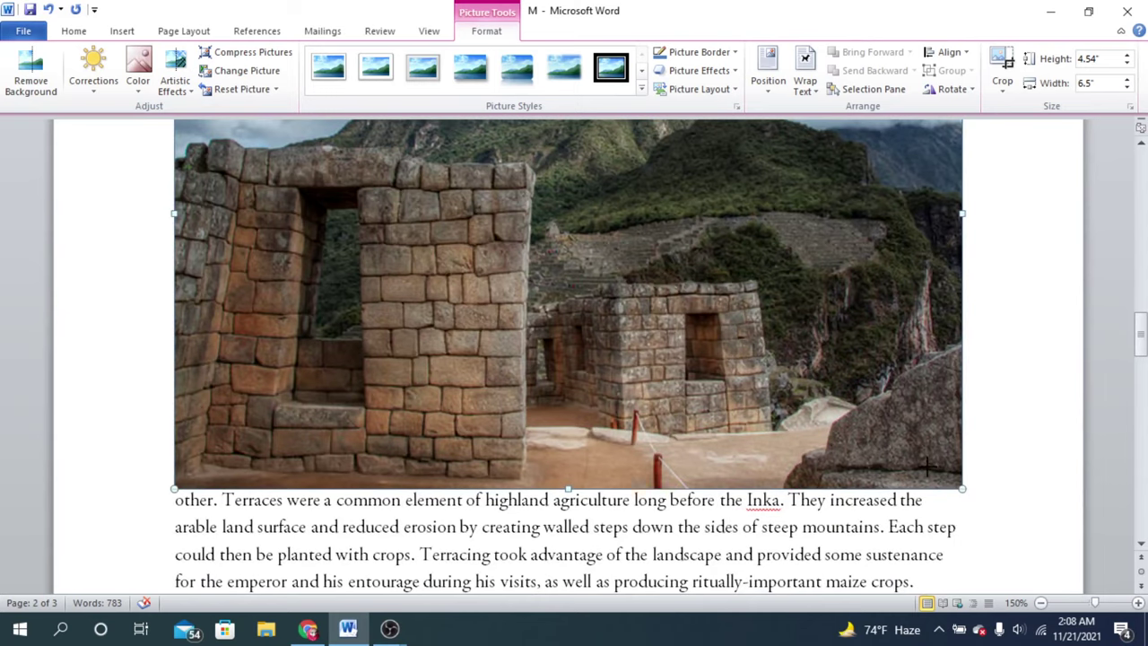
left_click_drag(960, 486, 584, 226)
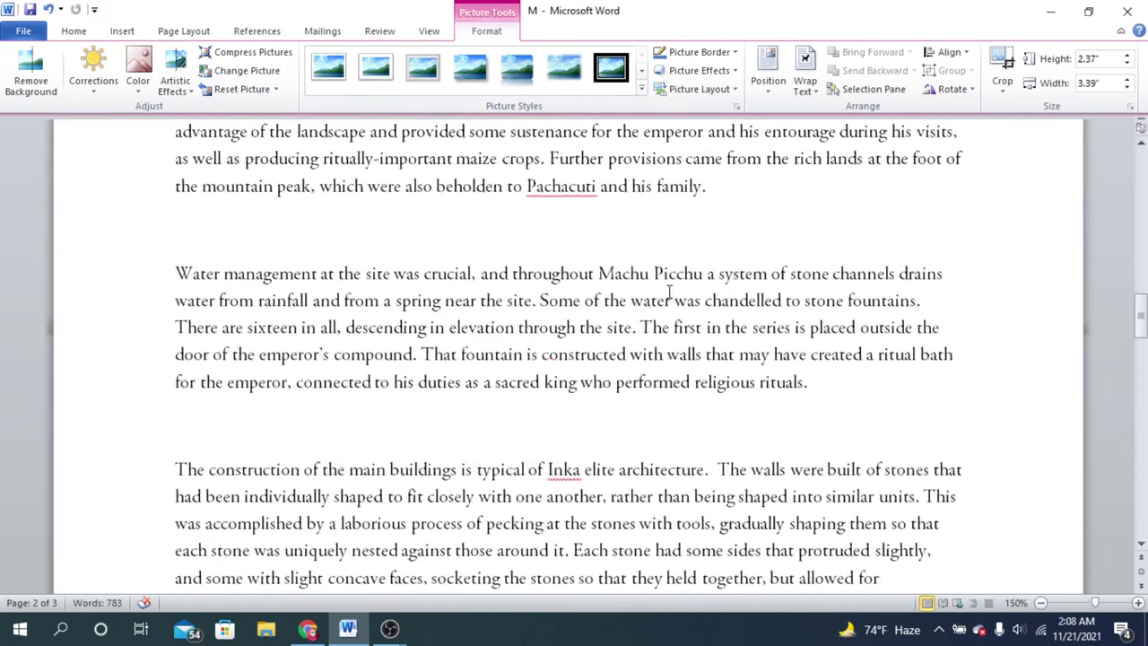
scroll(669, 291, "down", 8)
scroll(717, 305, "up", 10)
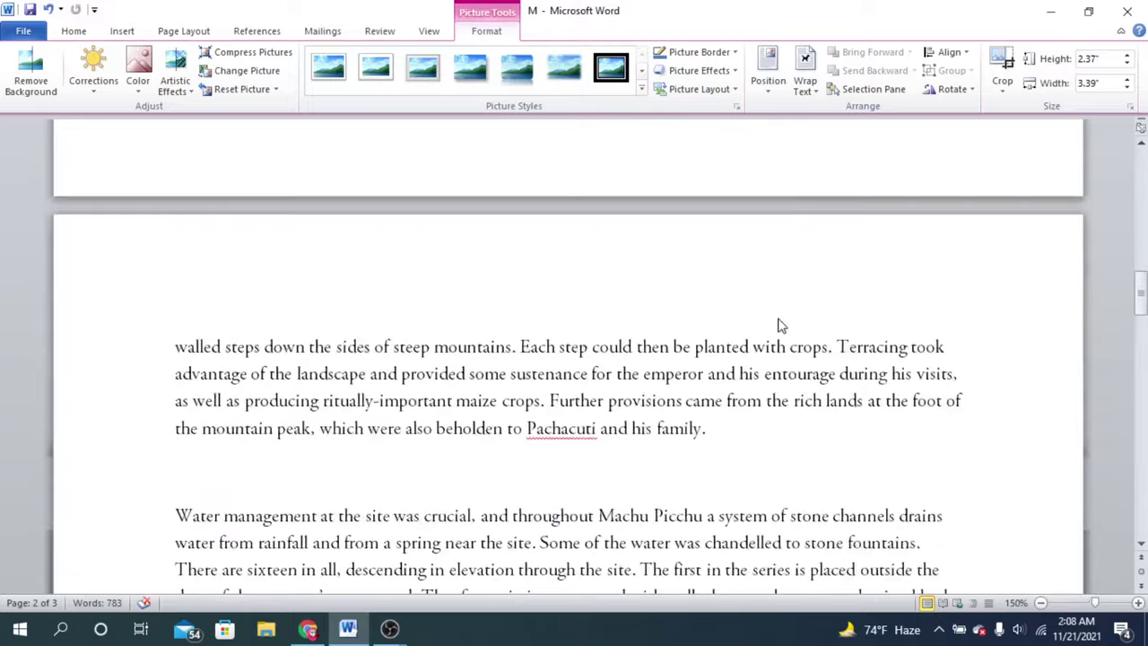
scroll(778, 326, "up", 6)
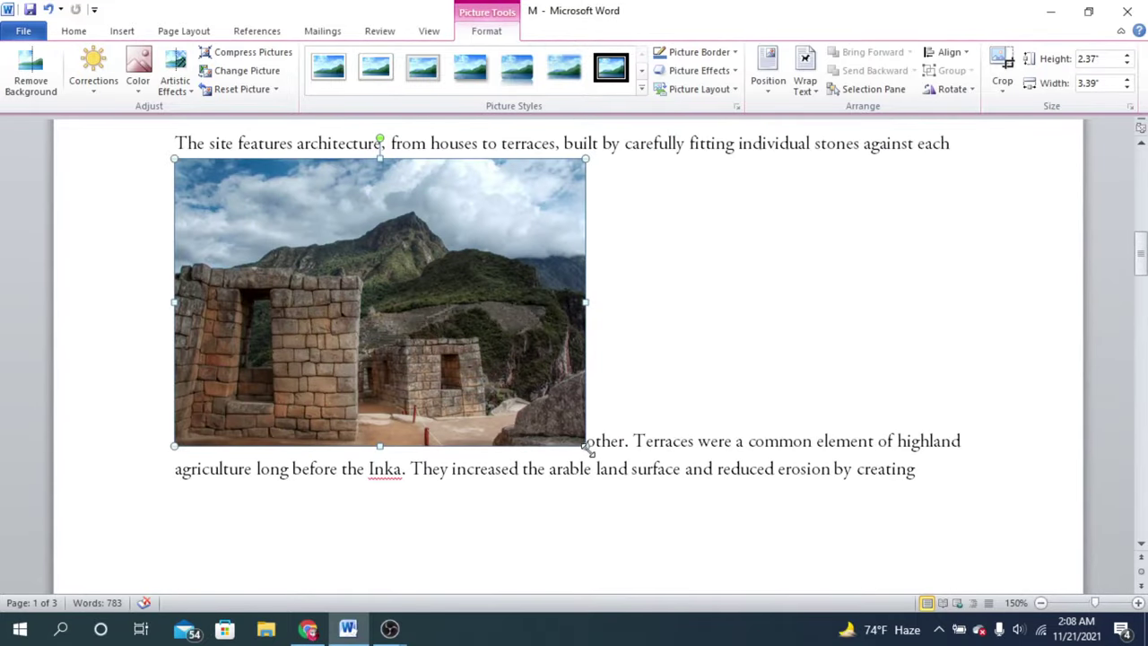
left_click_drag(585, 444, 418, 307)
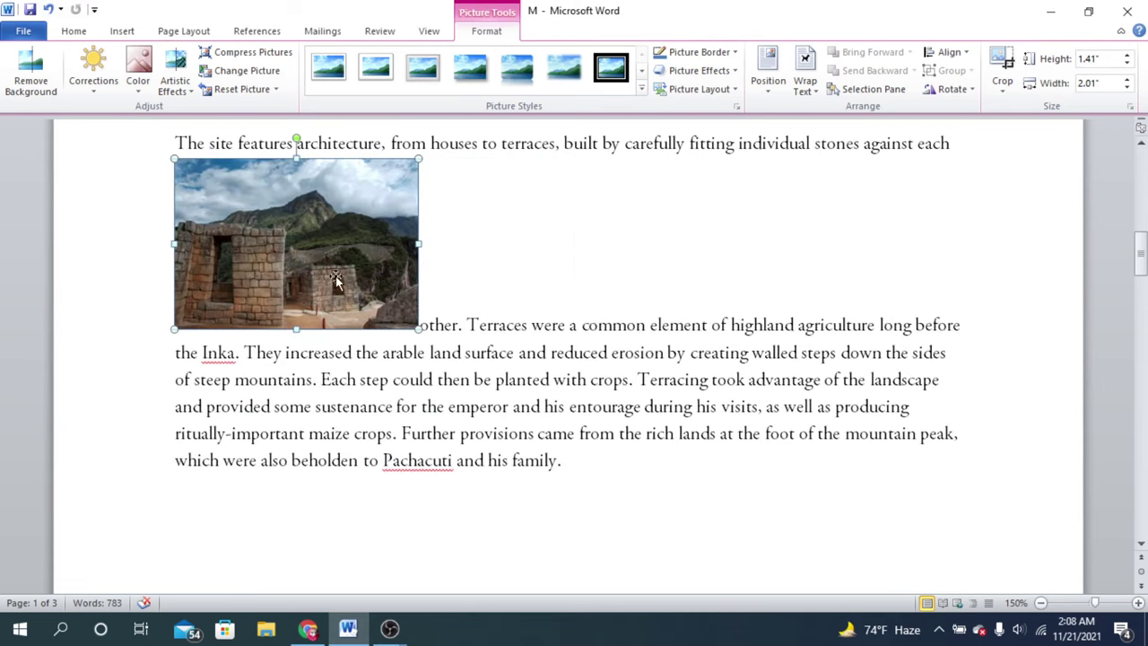
left_click_drag(419, 330, 527, 353)
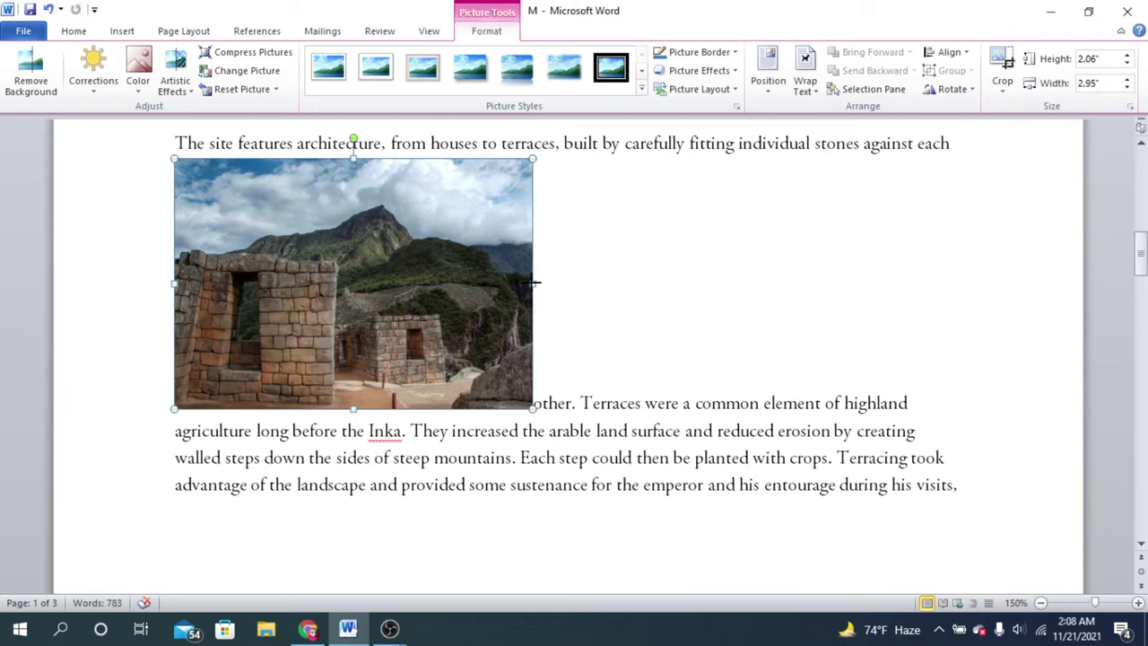
Adjust the photo's width with the right handle until it reads 2.95" × 2.06"
left_click_drag(532, 283, 693, 287)
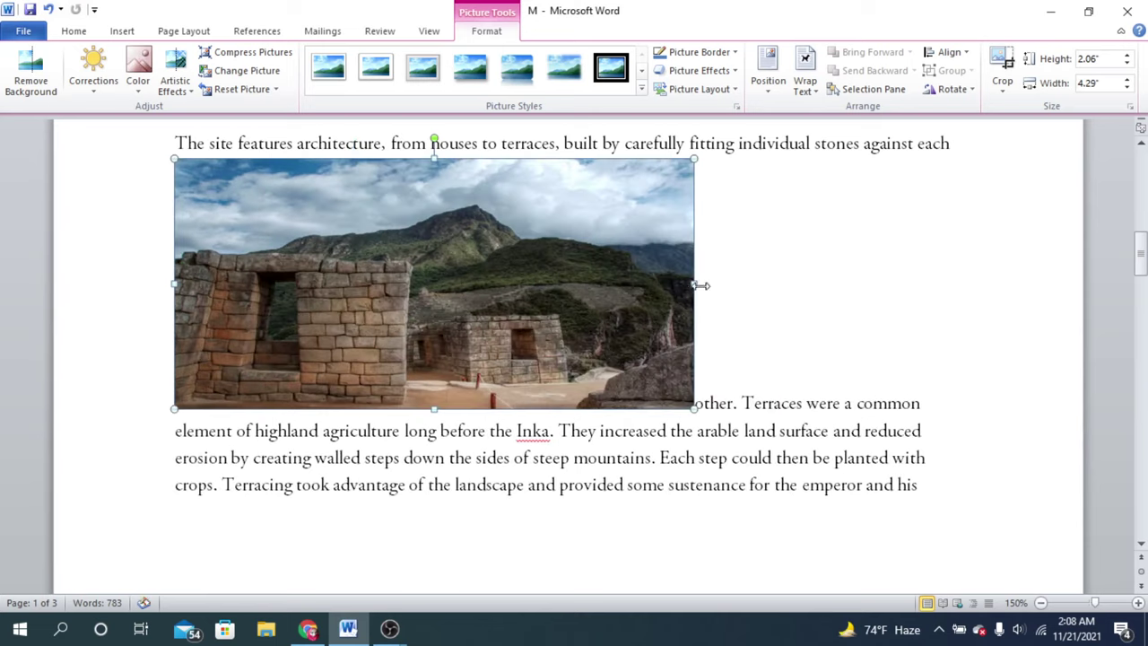
left_click_drag(697, 282, 618, 285)
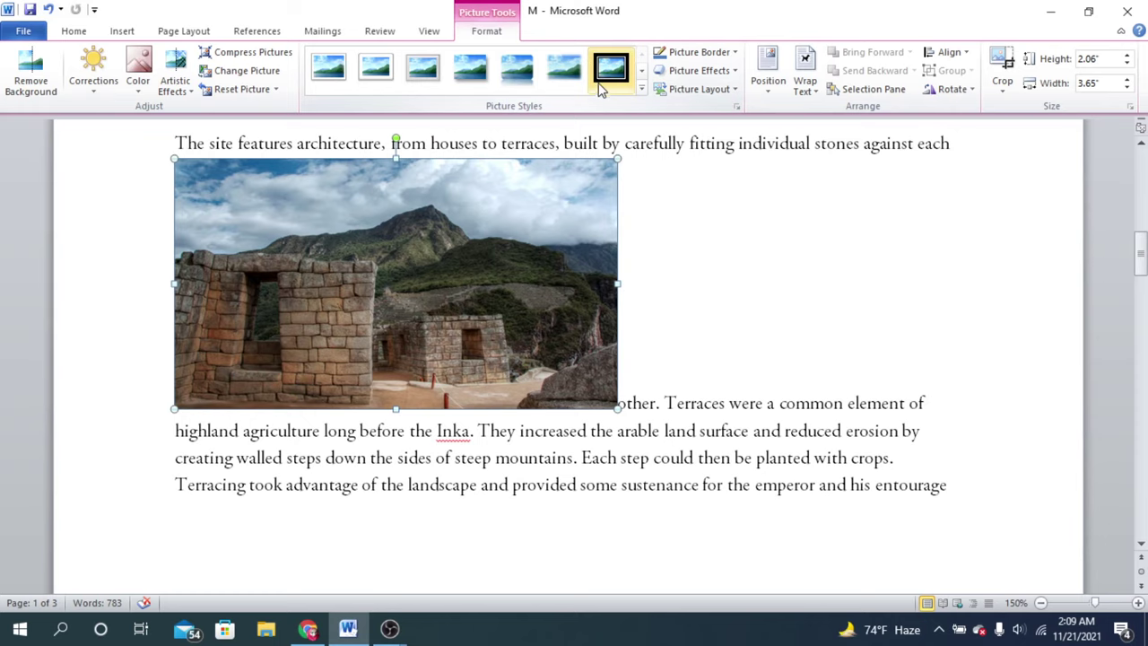
left_click_drag(617, 285, 533, 285)
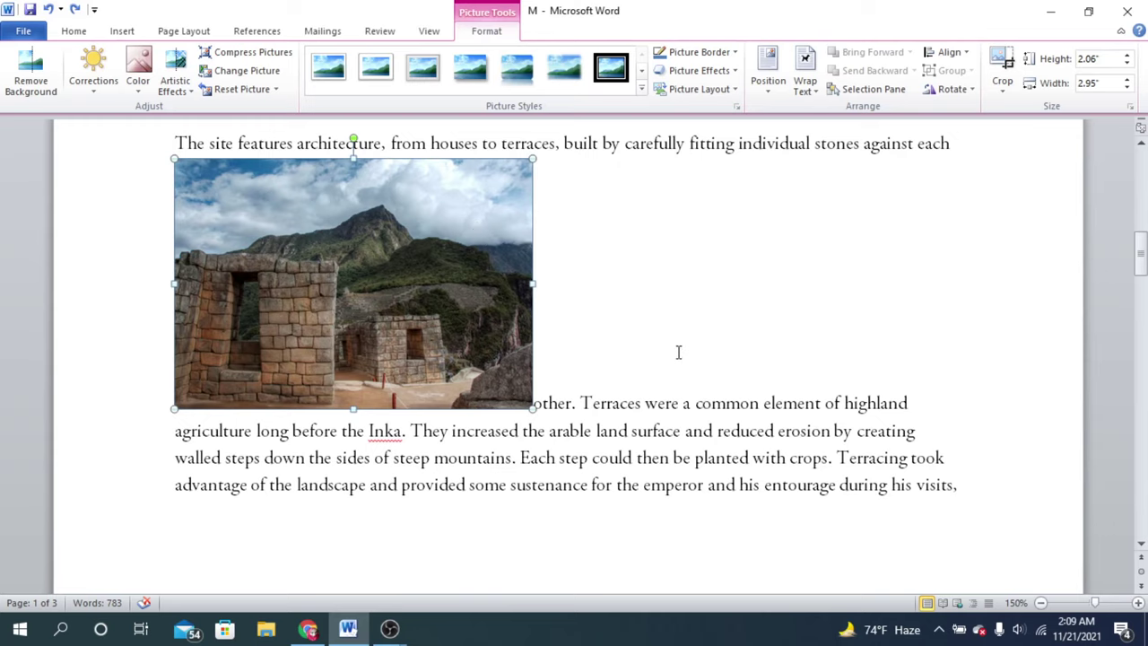
scroll(668, 350, "up", 2)
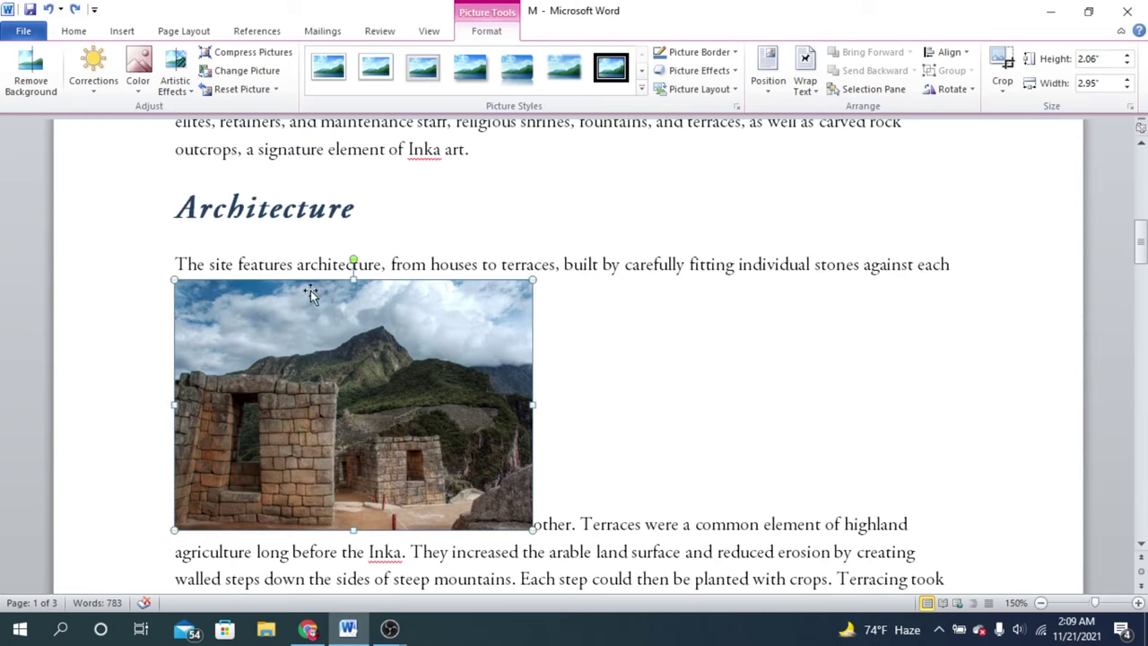
scroll(376, 334, "down", 1)
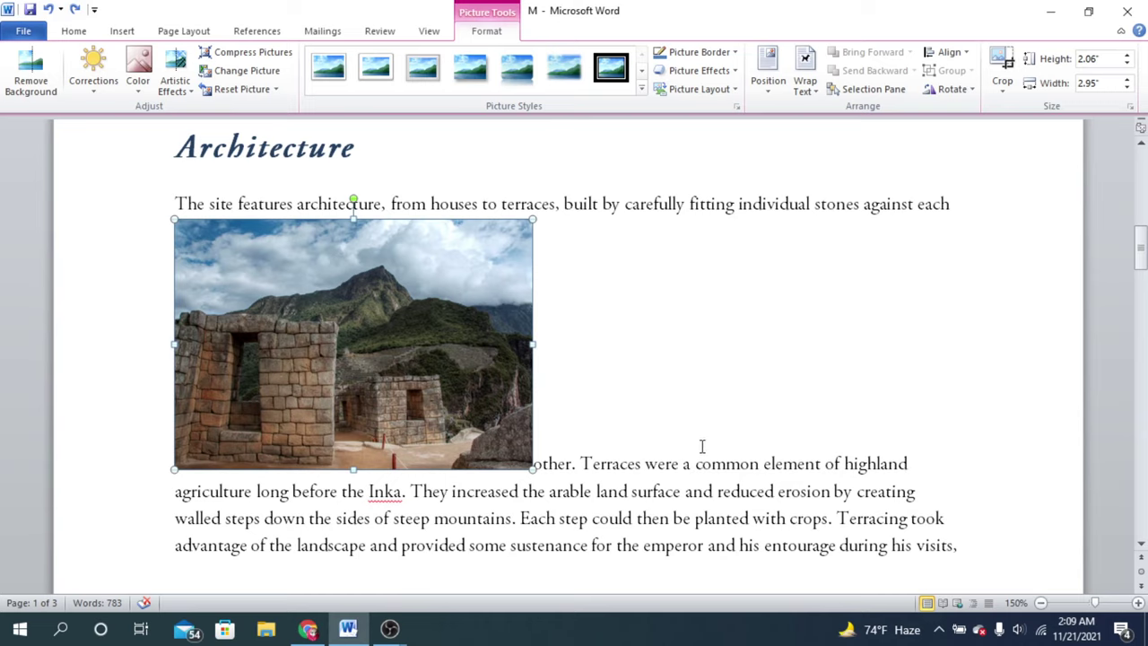
scroll(584, 441, "down", 2)
scroll(578, 307, "up", 1)
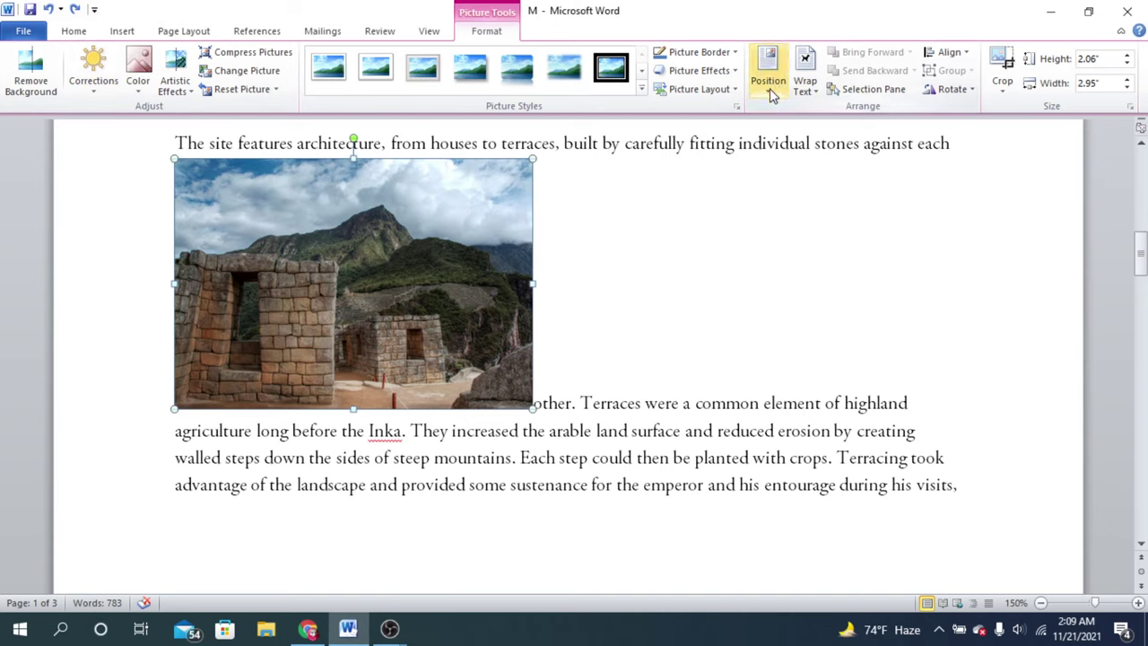
Select the 2.95" ruins photo and show its Position placement choices
left_click(903, 242)
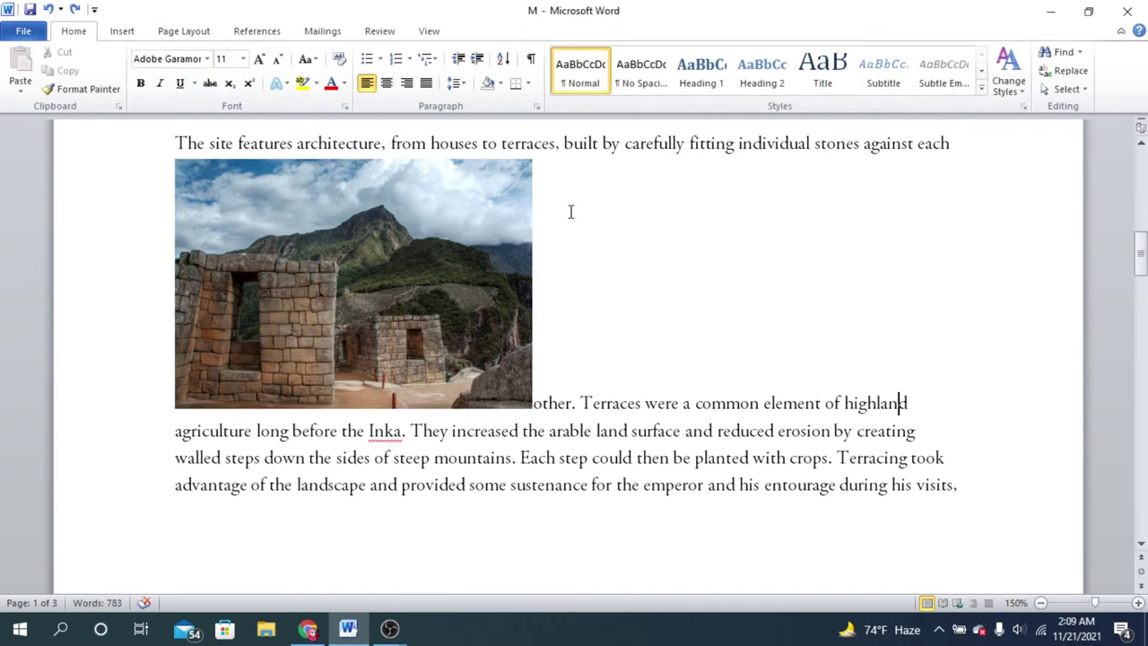
left_click(341, 257)
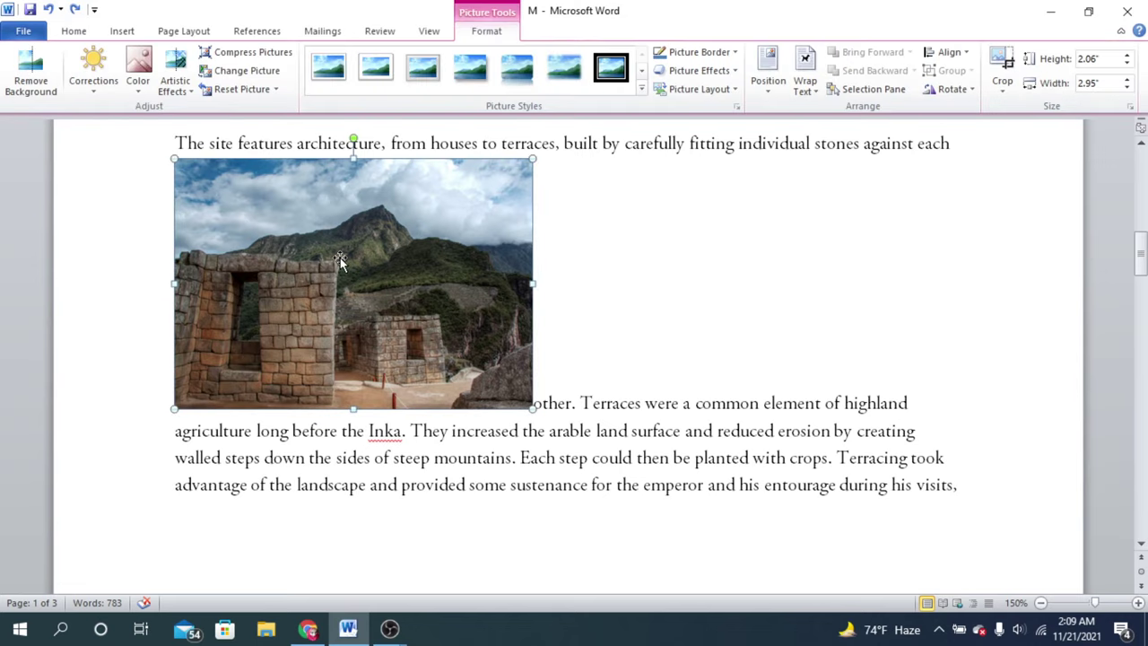
left_click(707, 248)
left_click(462, 250)
left_click(634, 251)
left_click(453, 274)
left_click(666, 343)
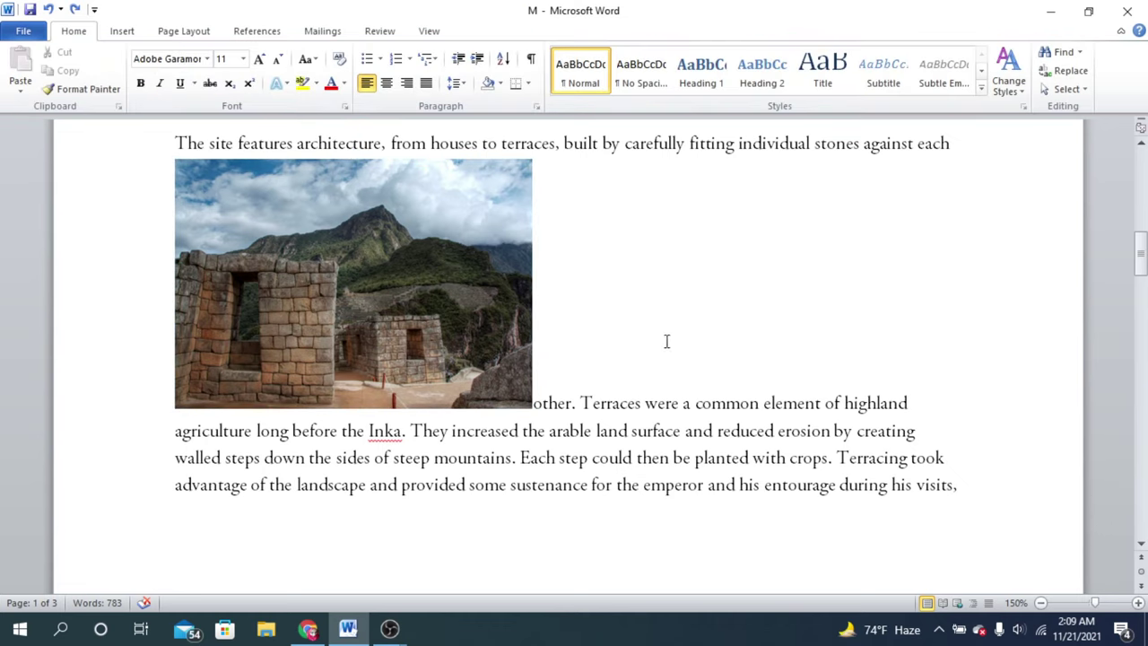
left_click(342, 289)
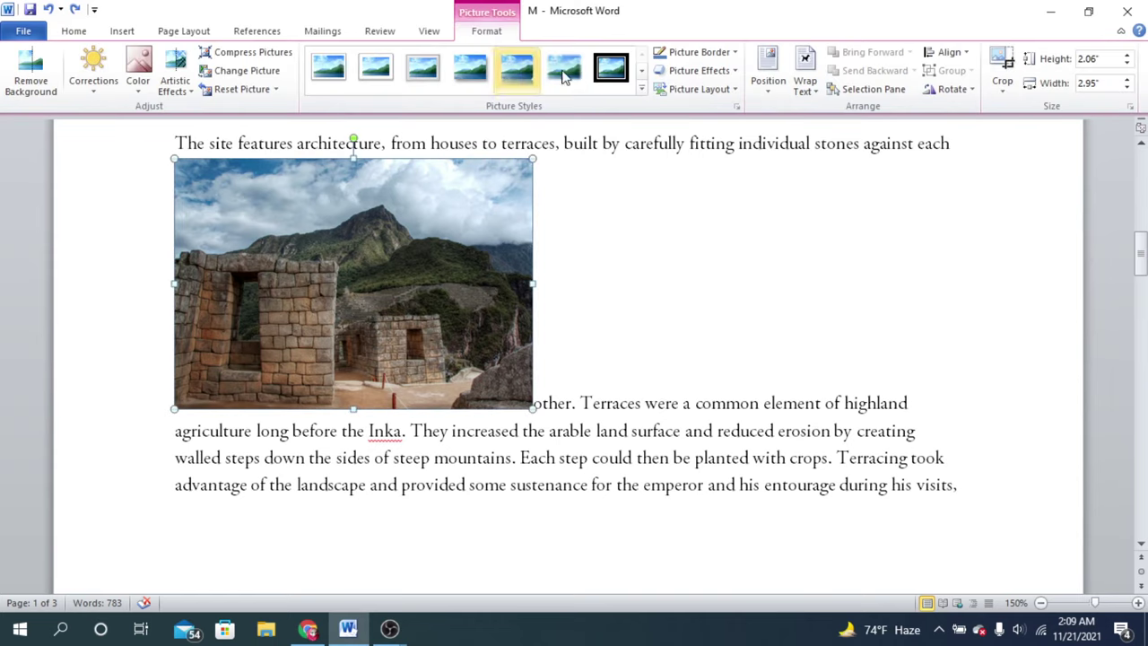
left_click(772, 94)
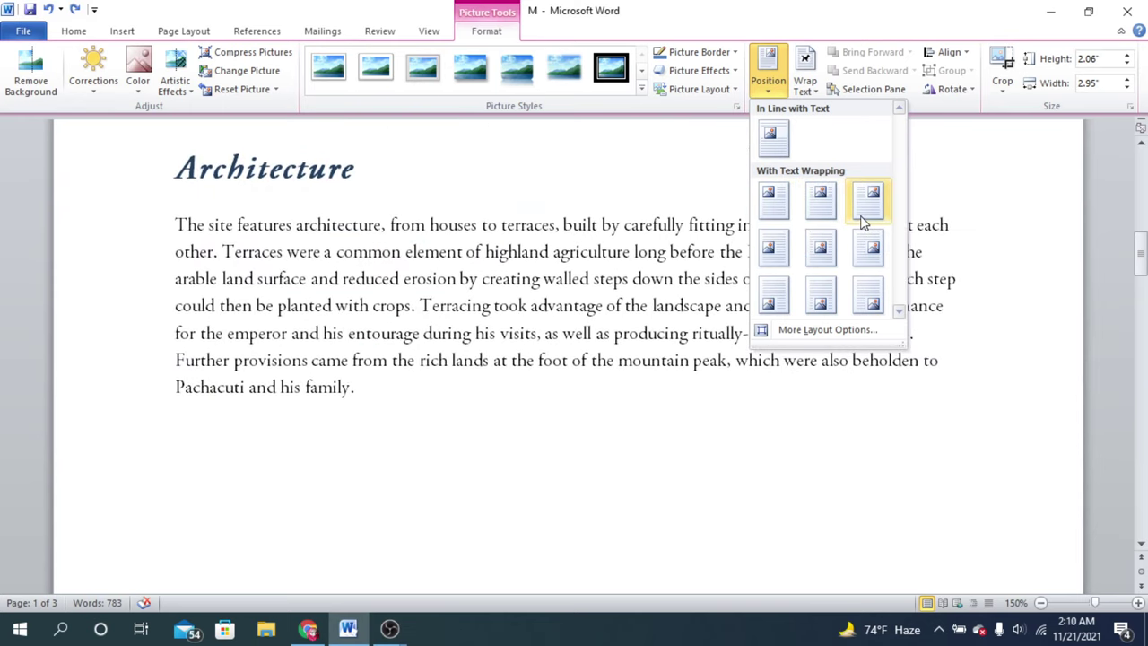
Place the photo at Middle Right with Square text wrapping
scroll(461, 314, "up", 1)
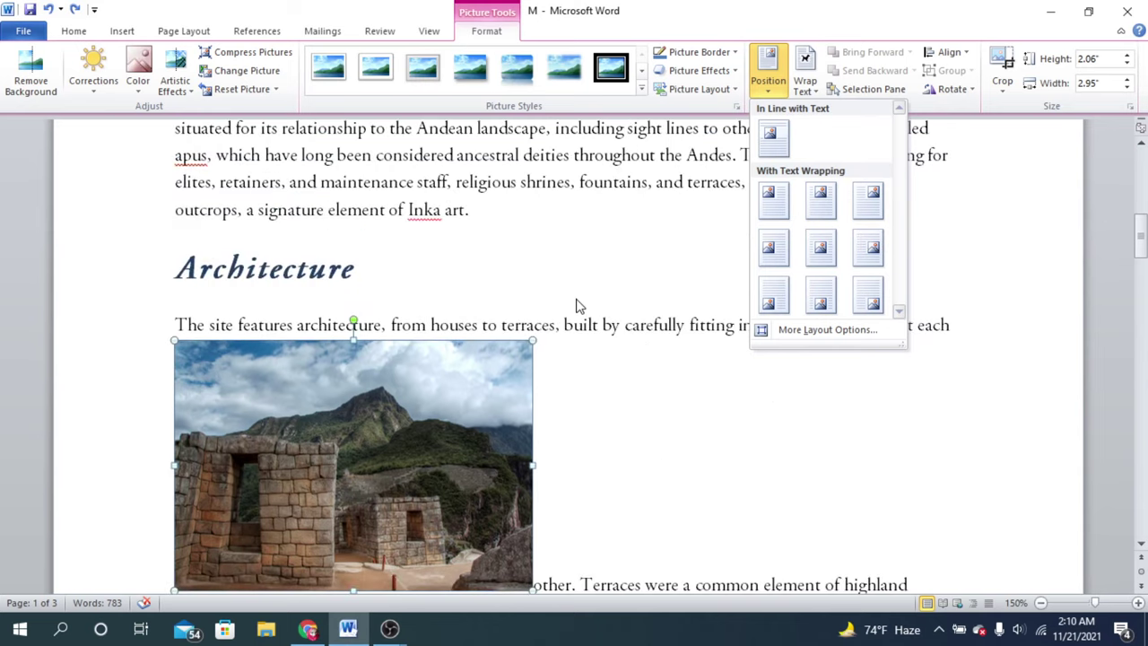
scroll(579, 305, "up", 1)
scroll(618, 313, "up", 4)
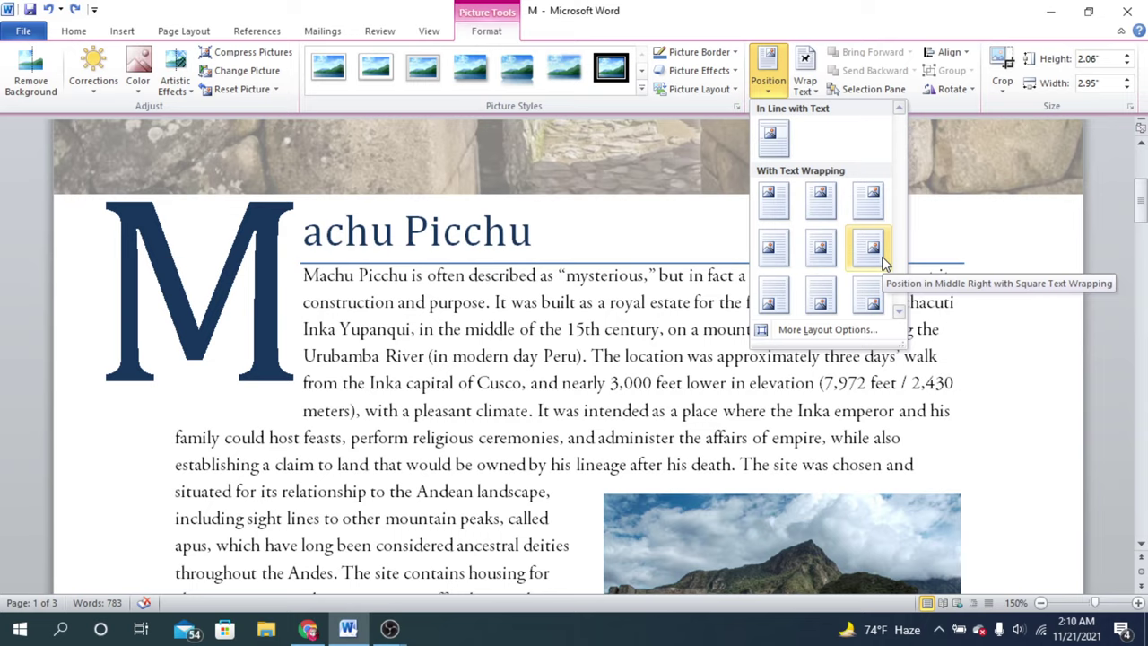
left_click(883, 262)
scroll(901, 372, "down", 3)
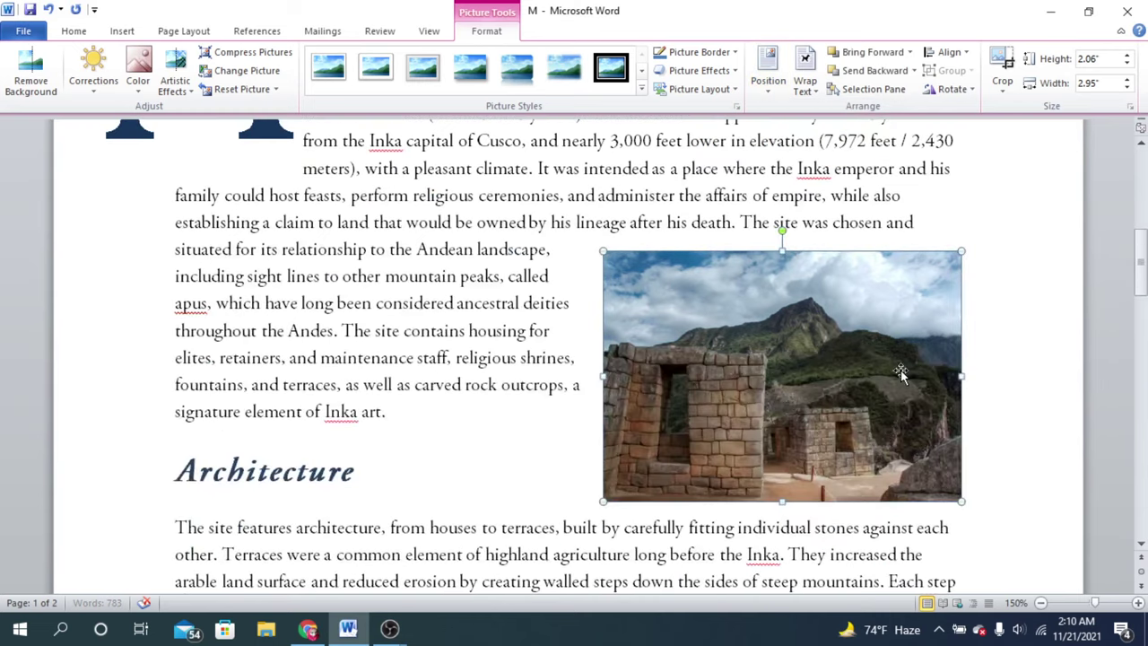
scroll(901, 372, "up", 1)
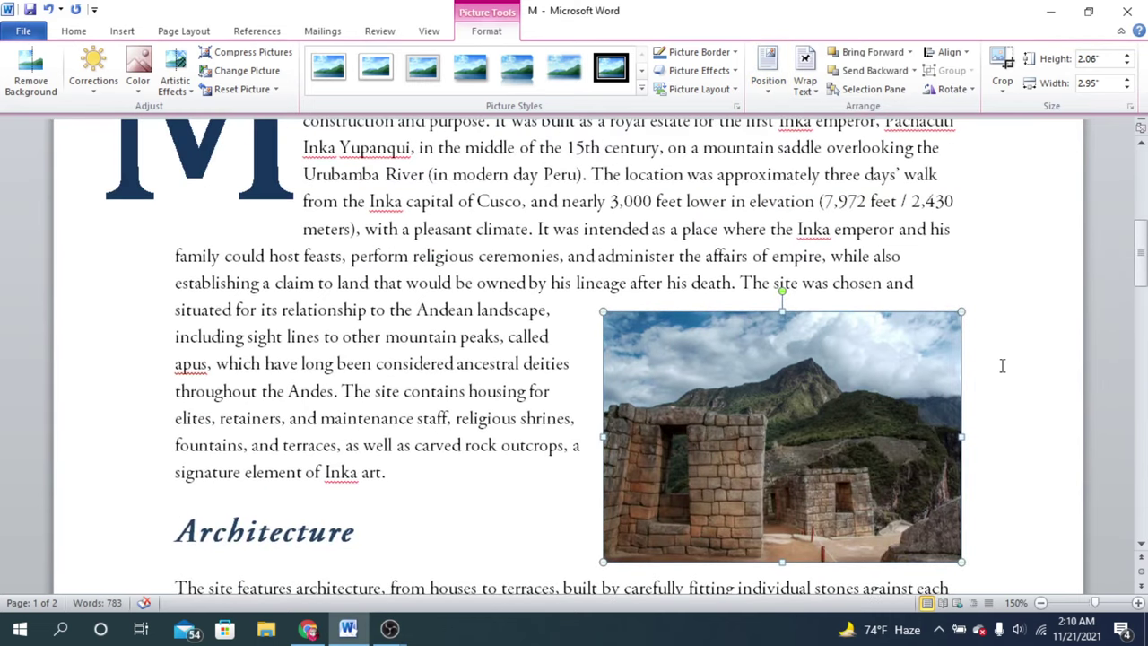
left_click(1001, 364)
left_click(861, 380)
left_click(974, 366)
left_click(794, 386)
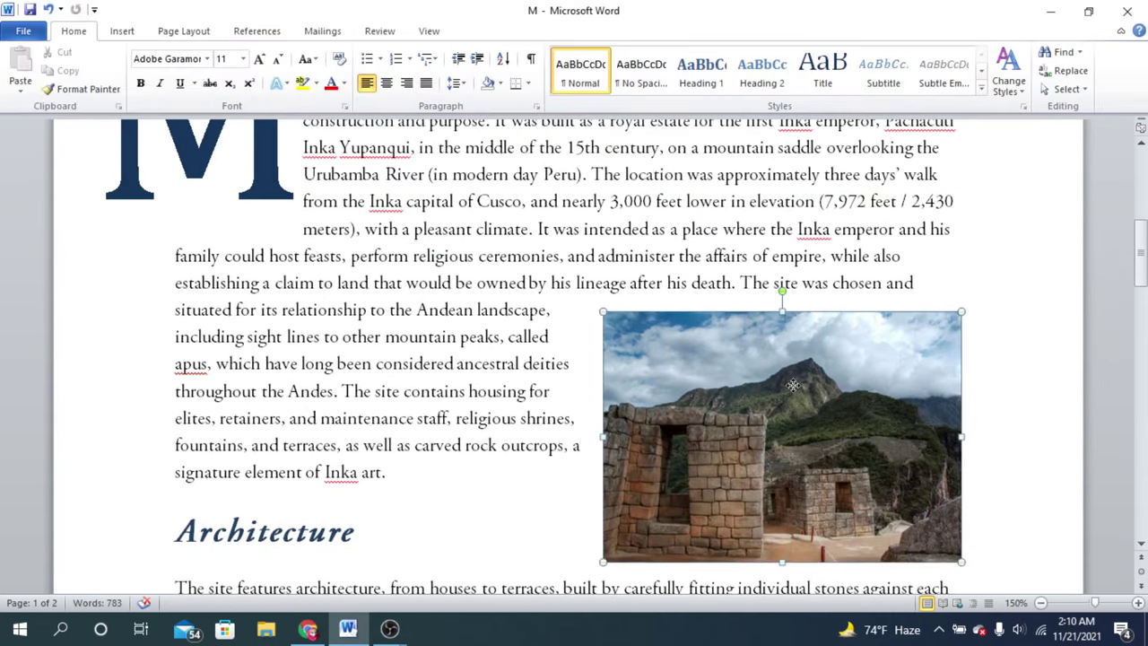
left_click(948, 378)
left_click(883, 403)
left_click(1012, 398)
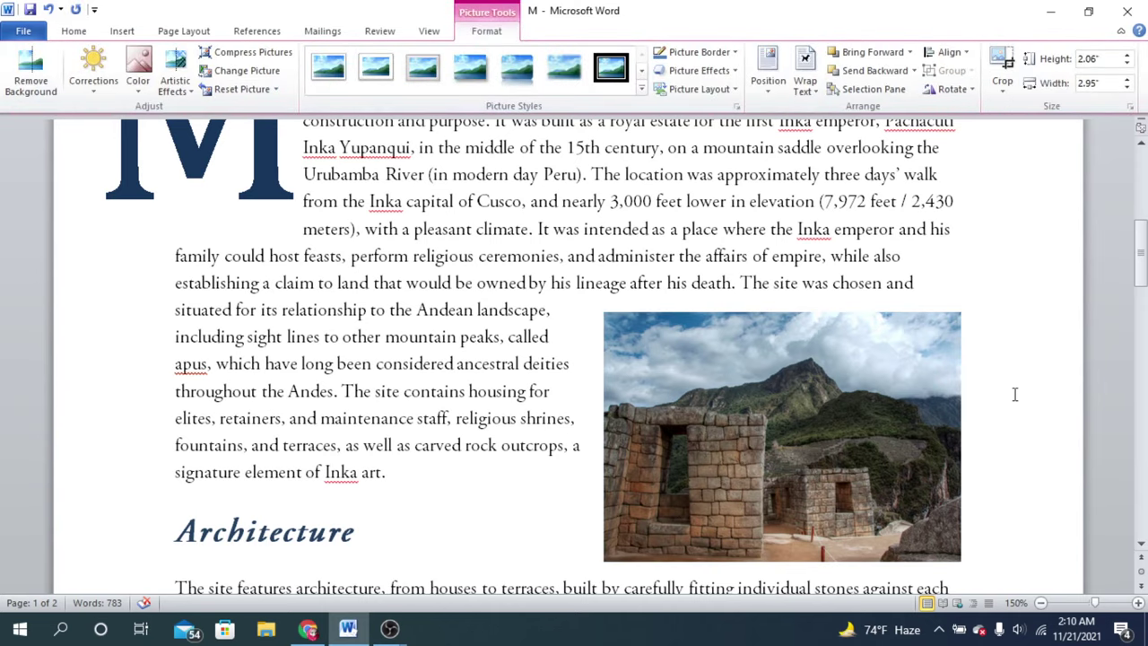
left_click(793, 399)
scroll(1003, 392, "up", 2)
scroll(1003, 391, "up", 1)
scroll(1003, 392, "down", 4)
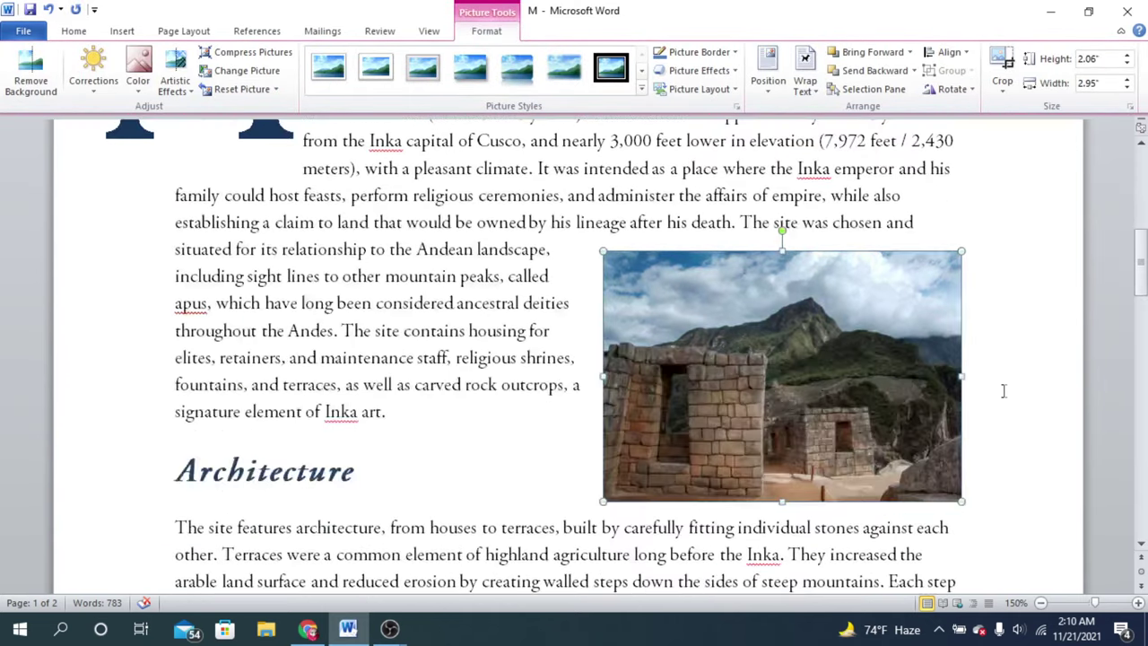
scroll(979, 376, "down", 4)
scroll(982, 381, "up", 7)
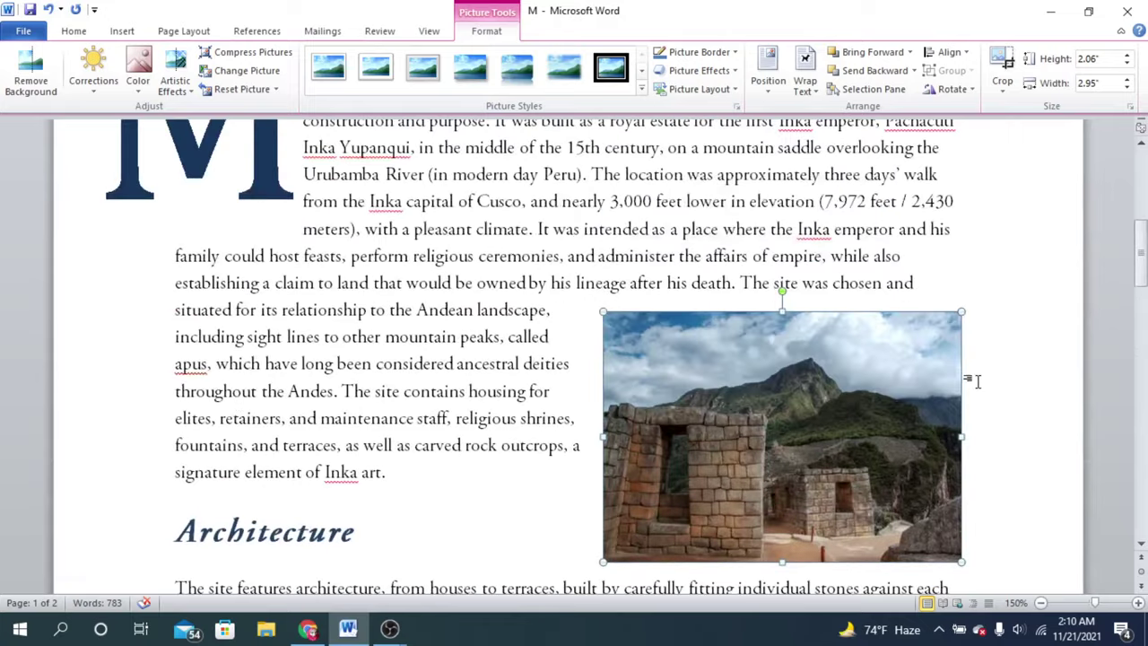
scroll(816, 344, "down", 4)
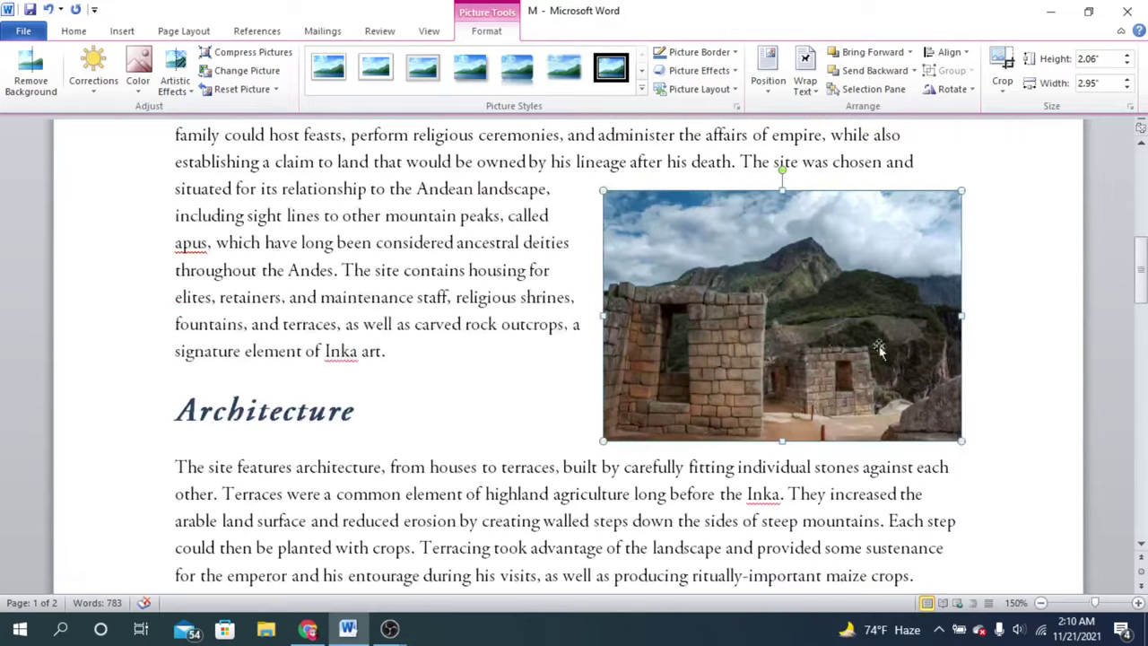
left_click(998, 349)
left_click(941, 433)
left_click(1025, 305)
scroll(690, 394, "up", 2)
scroll(691, 394, "up", 3)
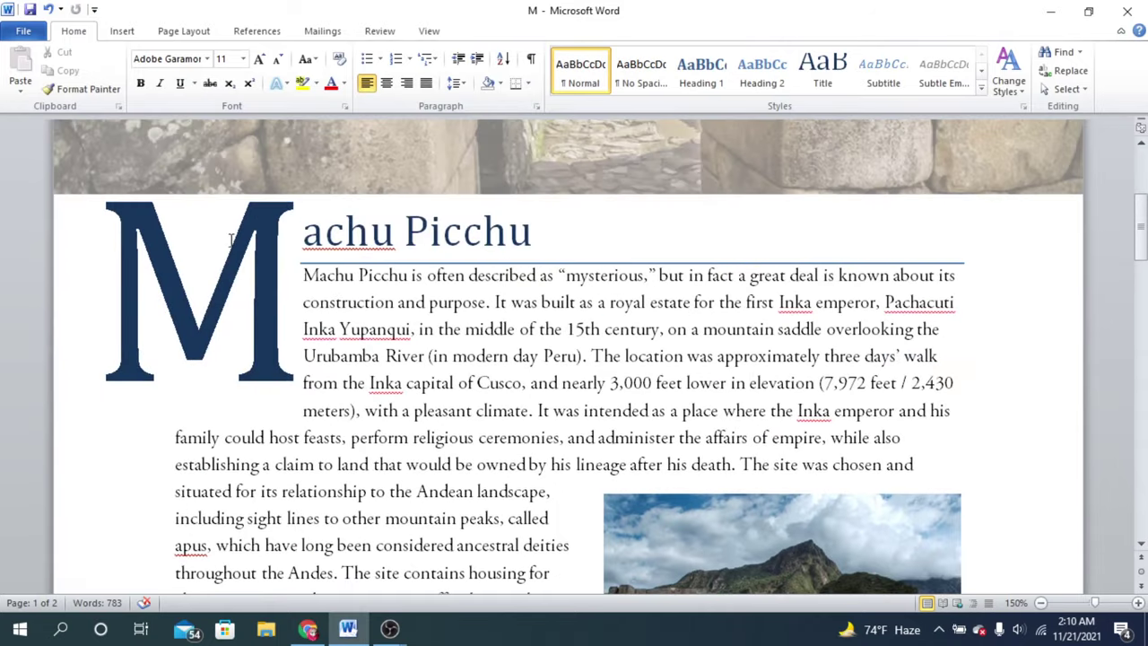
scroll(637, 387, "down", 5)
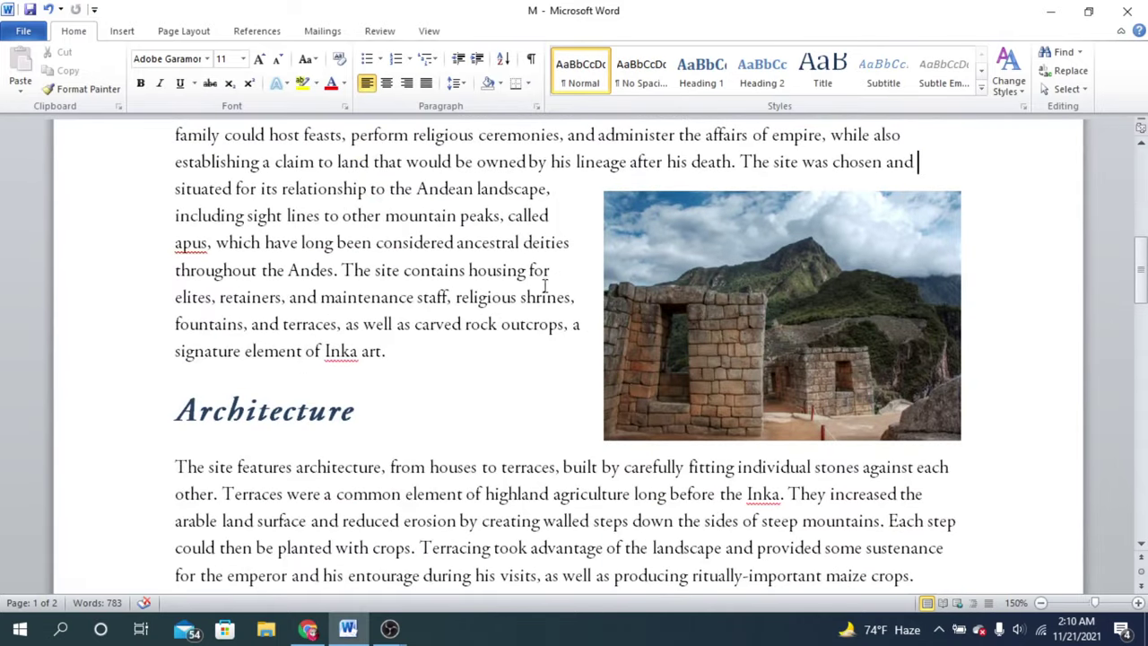
scroll(714, 313, "up", 2)
left_click_drag(641, 334, 757, 334)
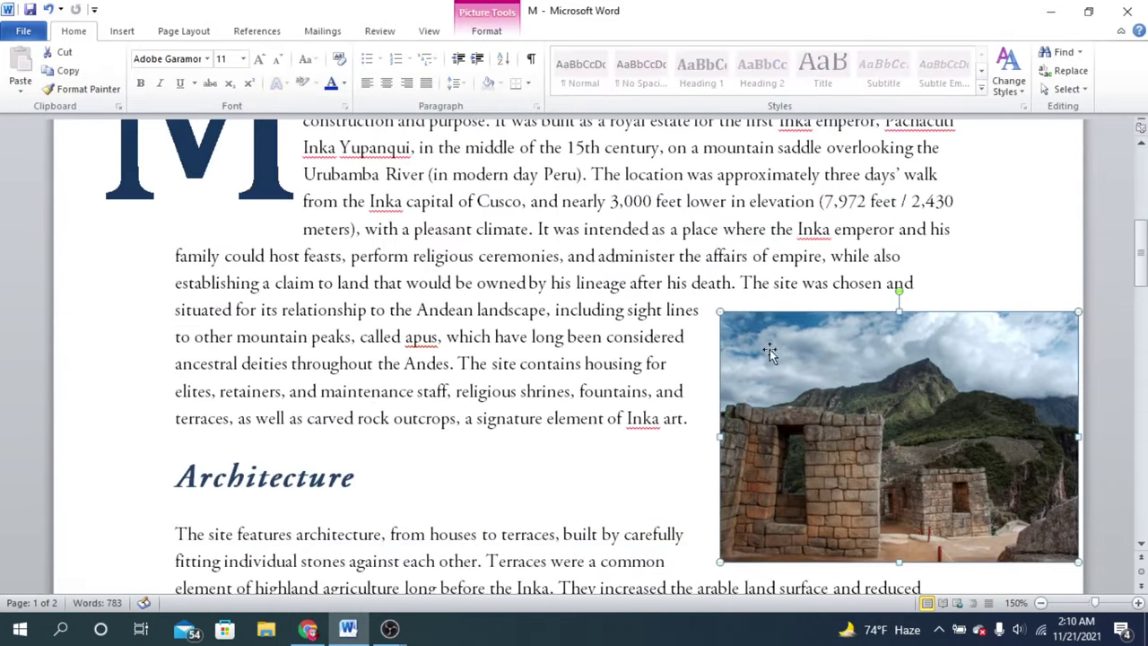
left_click(991, 266)
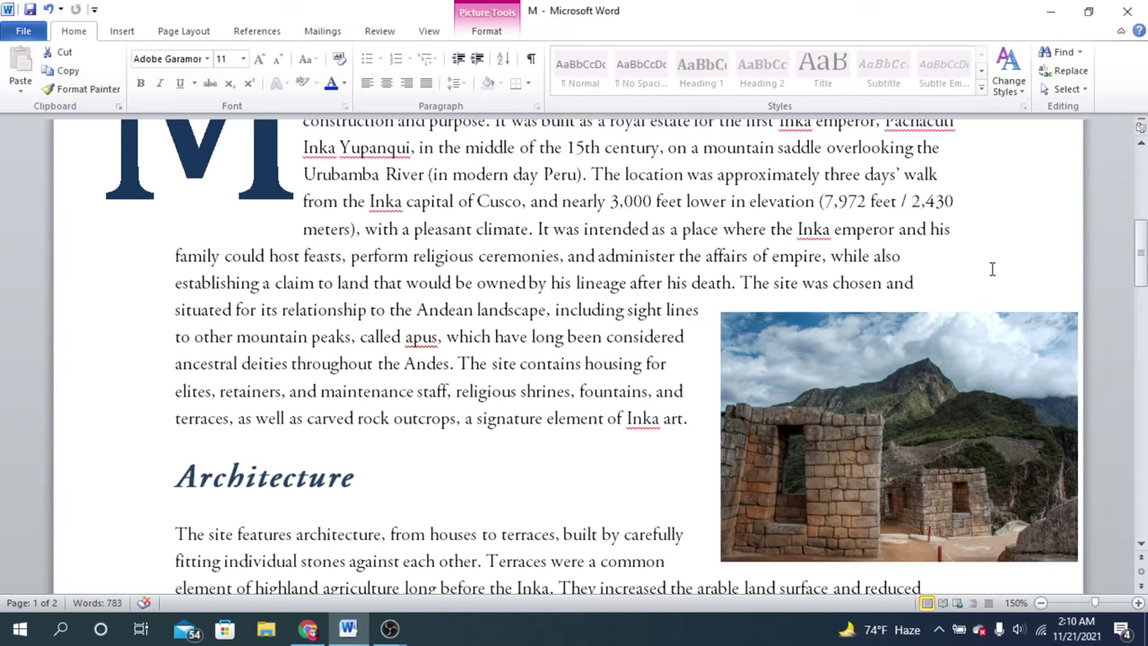
left_click(933, 391)
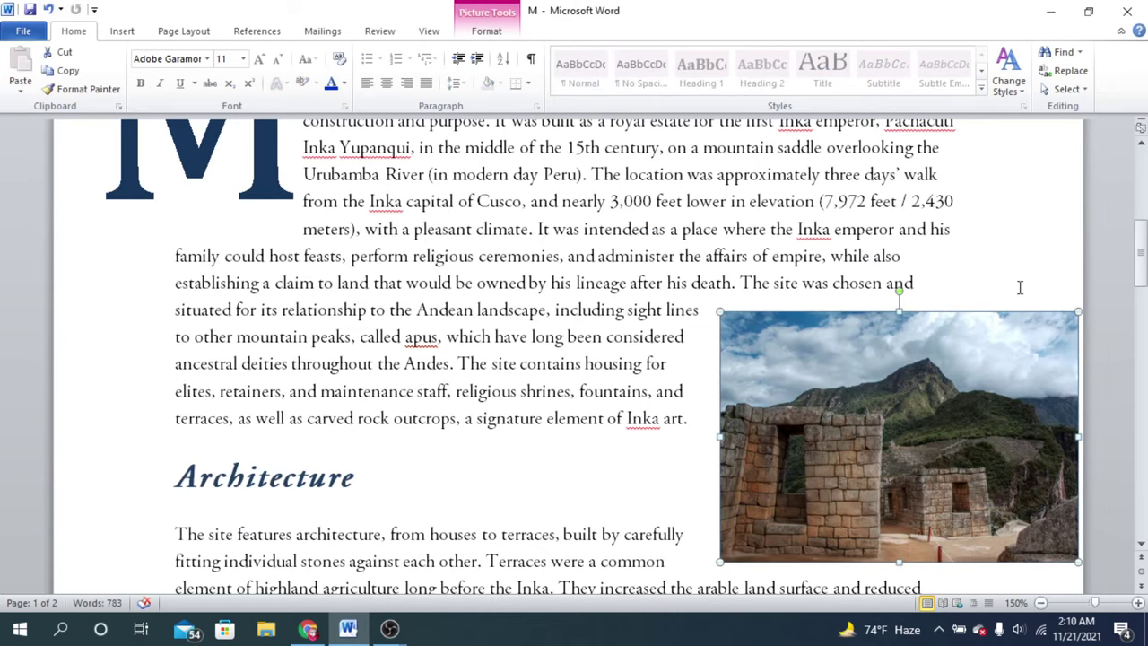
key("ctrl+z")
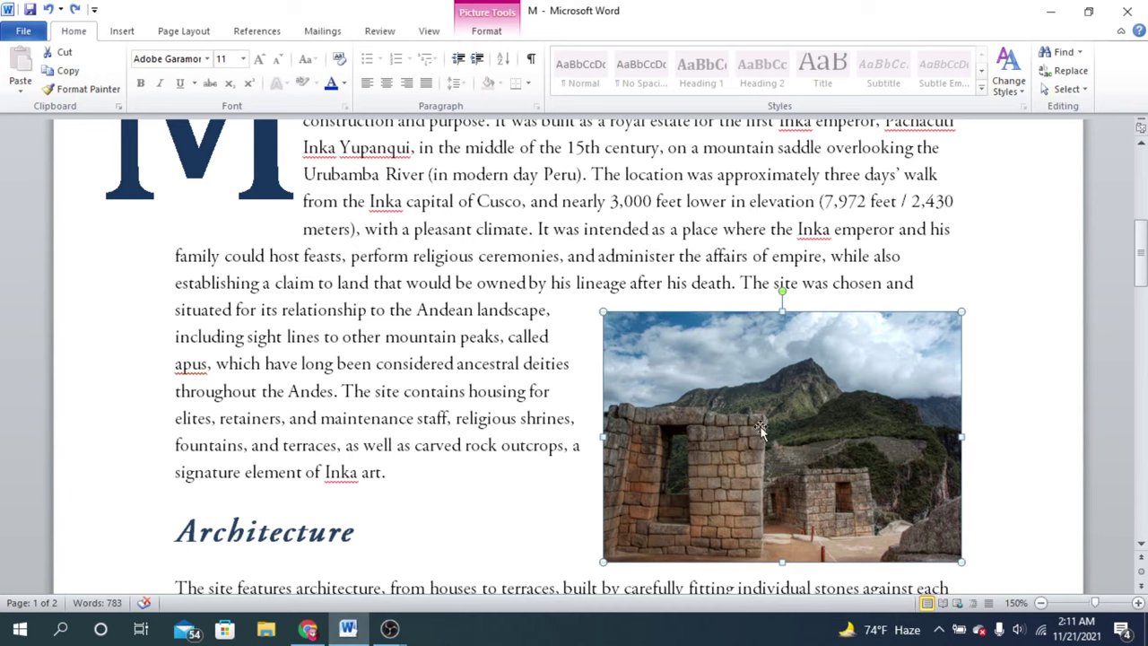
left_click_drag(867, 392, 884, 422)
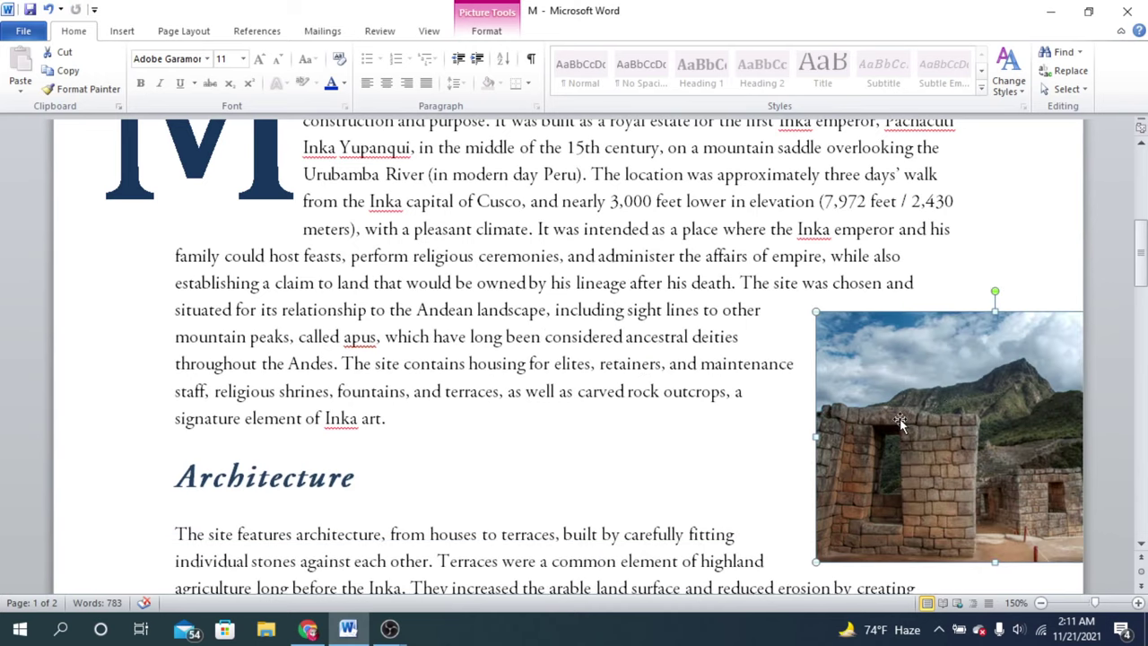
key("ctrl+z")
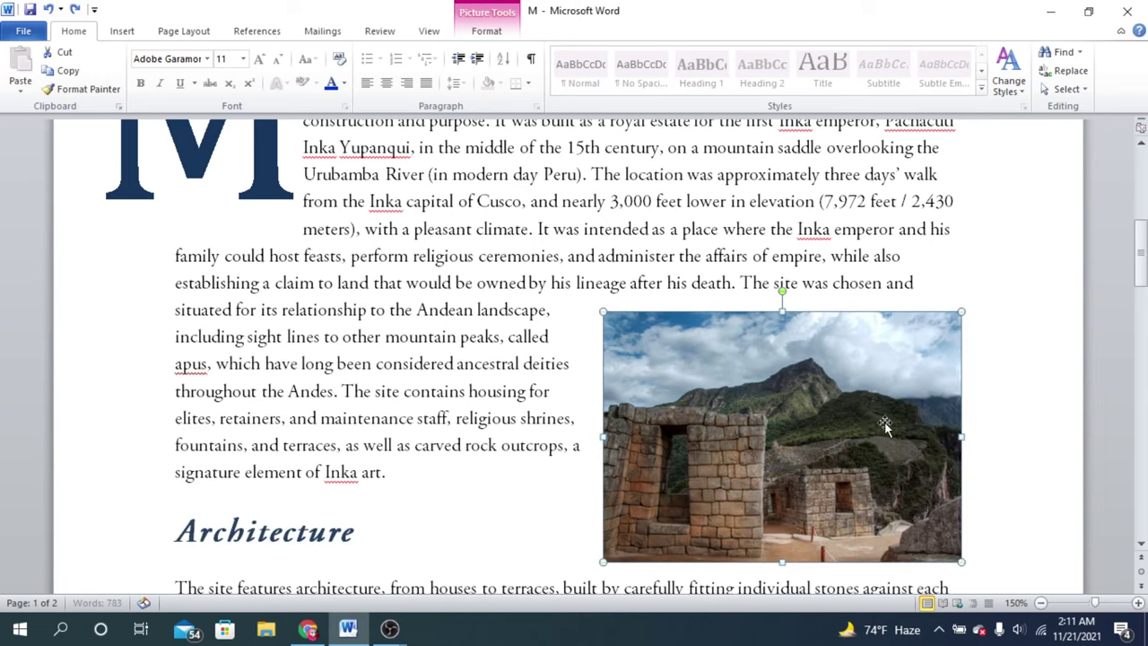
left_click_drag(820, 424, 877, 423)
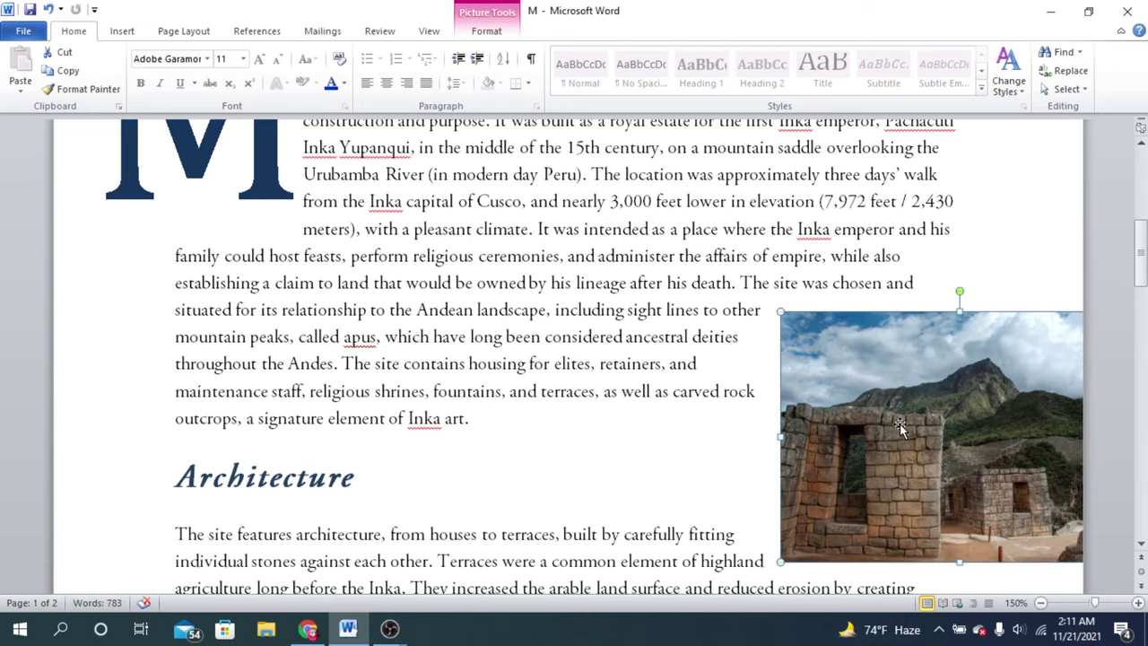
key("ctrl+z")
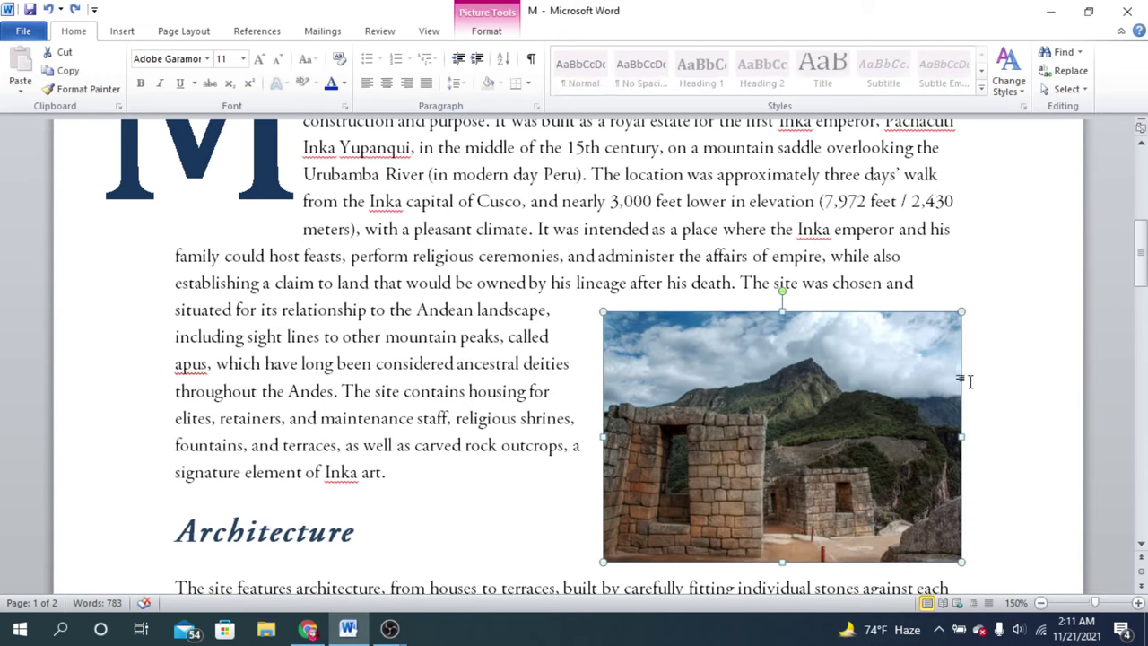
left_click_drag(878, 399, 902, 401)
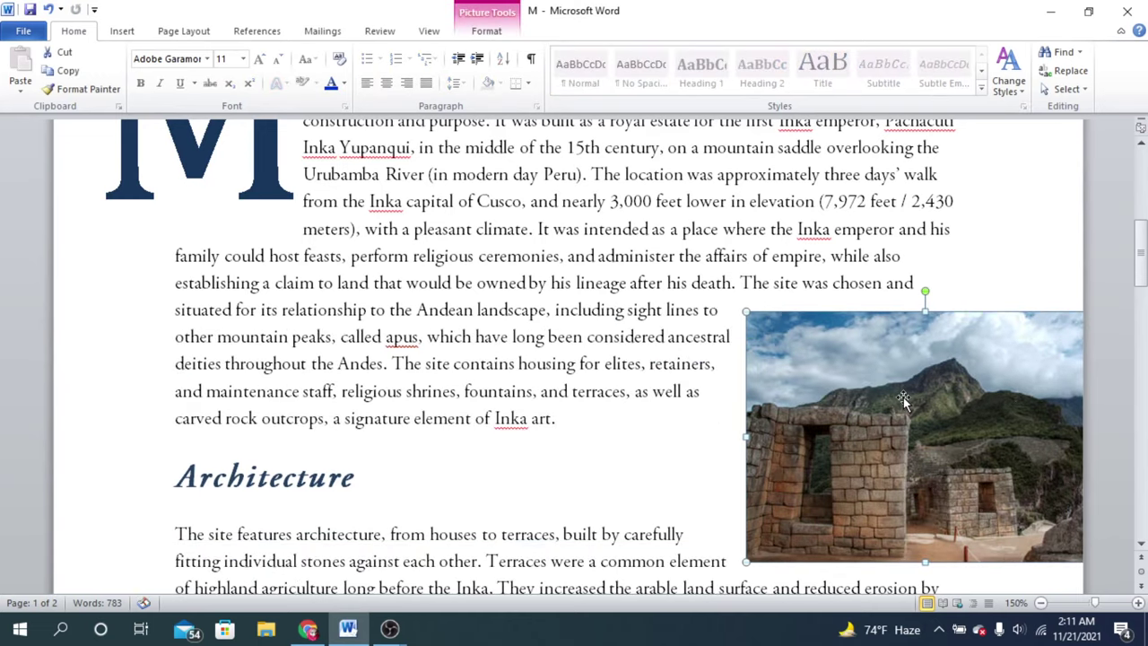
key("ctrl+z")
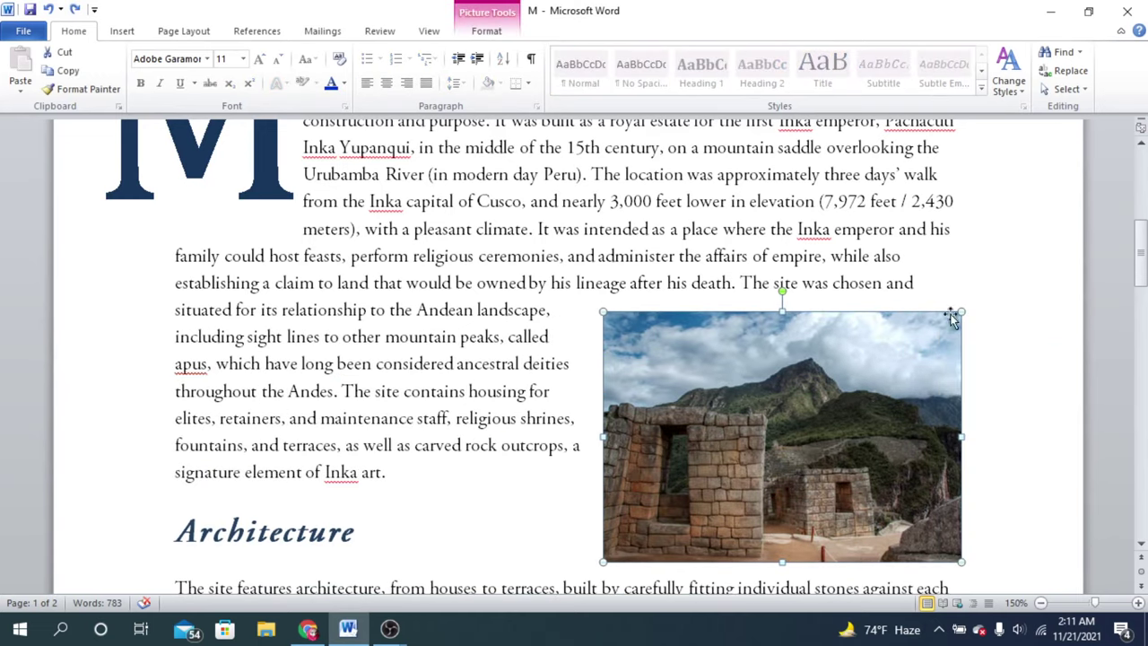
left_click(1008, 300)
scroll(560, 424, "up", 1)
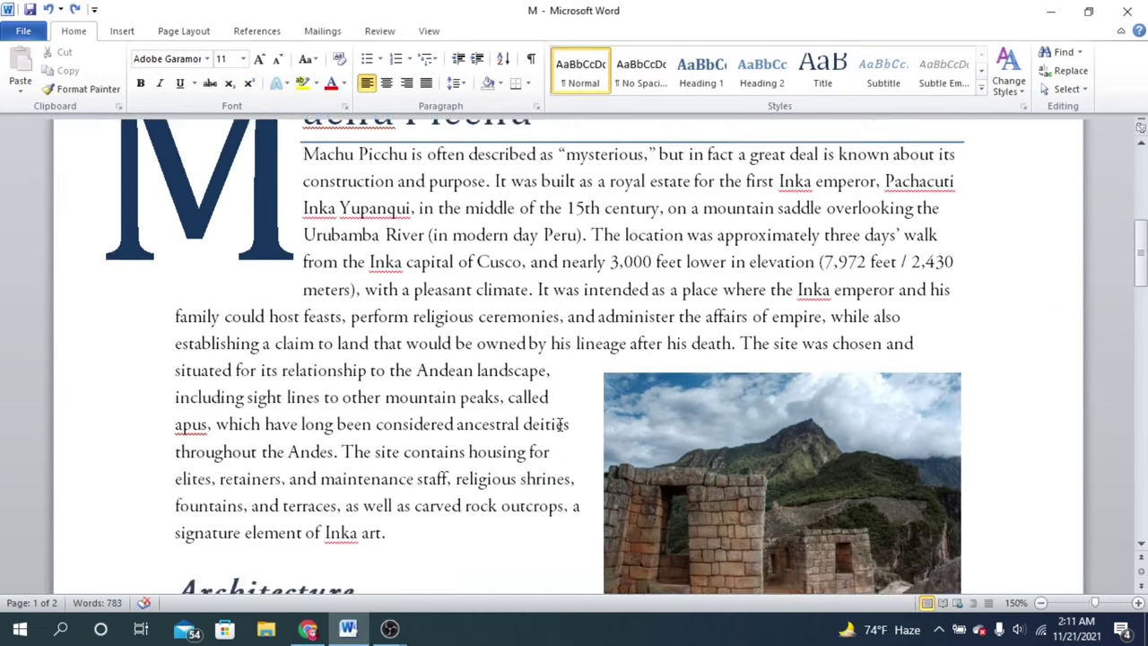
Select the wrapped mountain ruins photo and bring up its Picture Format options
scroll(560, 424, "down", 1)
left_click(843, 410)
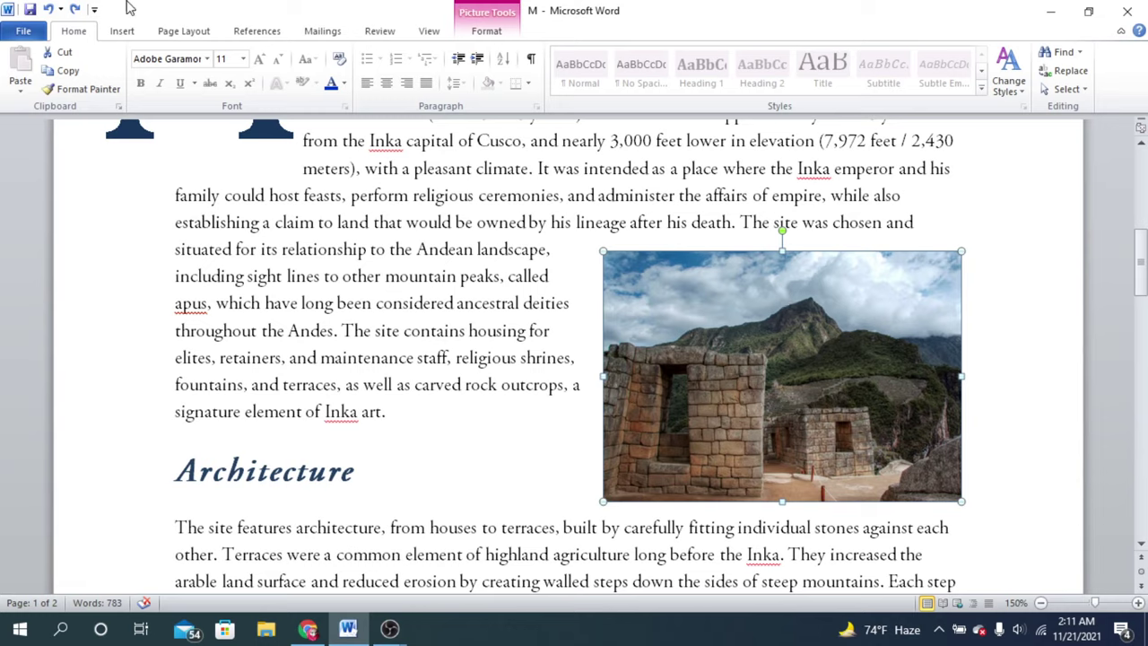
double_click(764, 332)
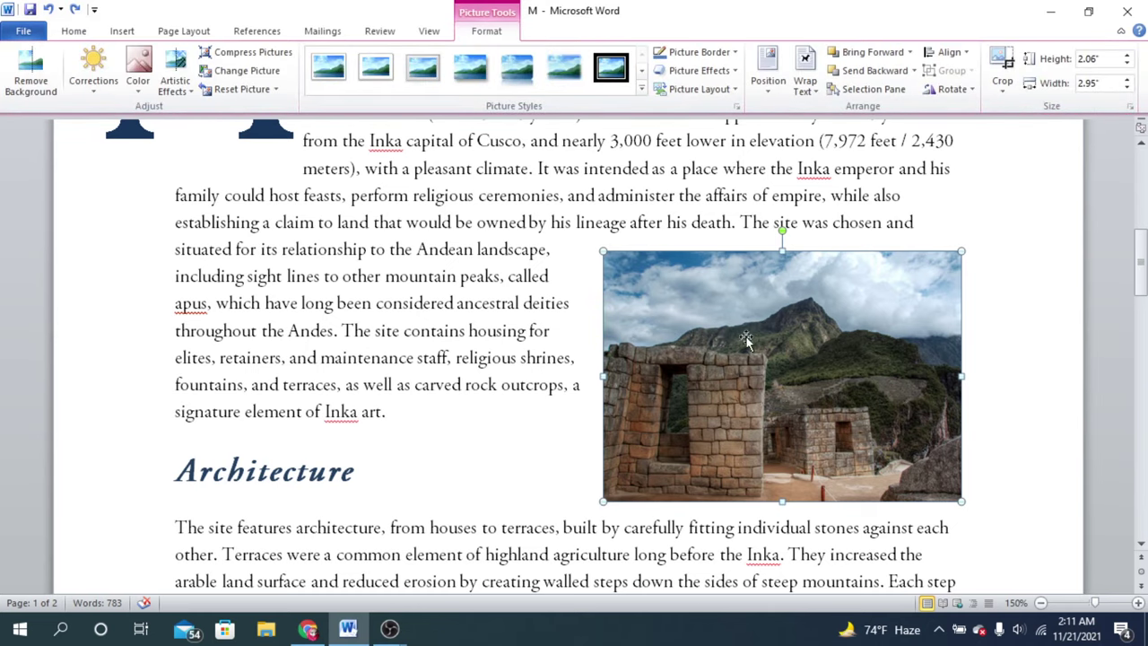
Remove the photo's sky, marking the stone wall, bottom-right rocks and ground as areas to keep
left_click(36, 104)
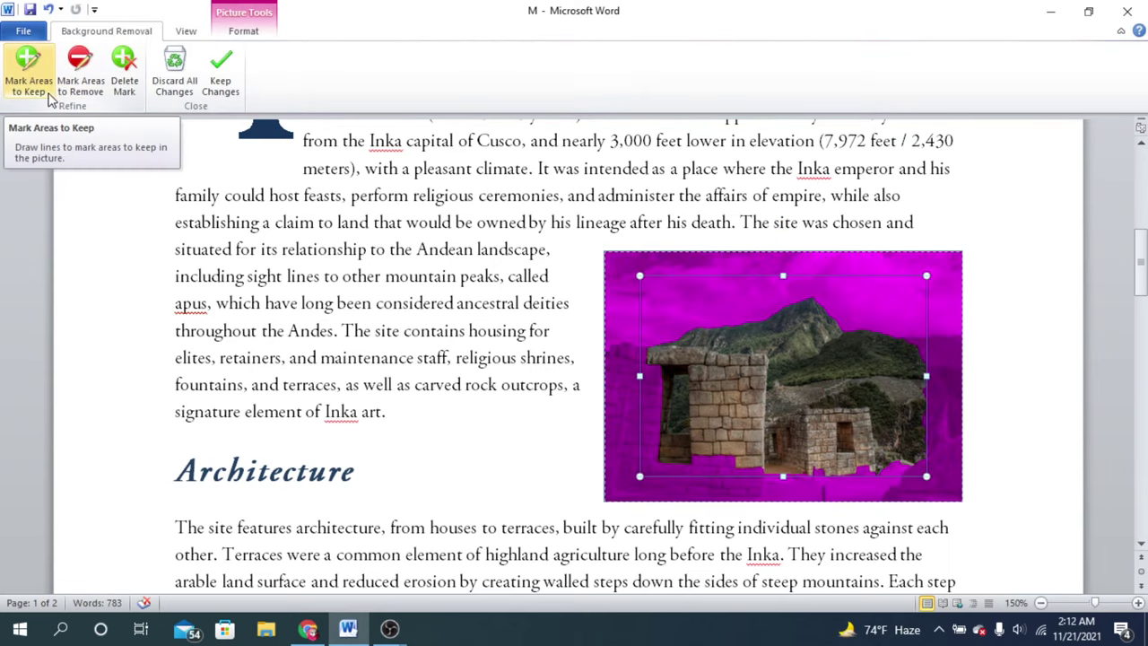
left_click(34, 85)
left_click(81, 89)
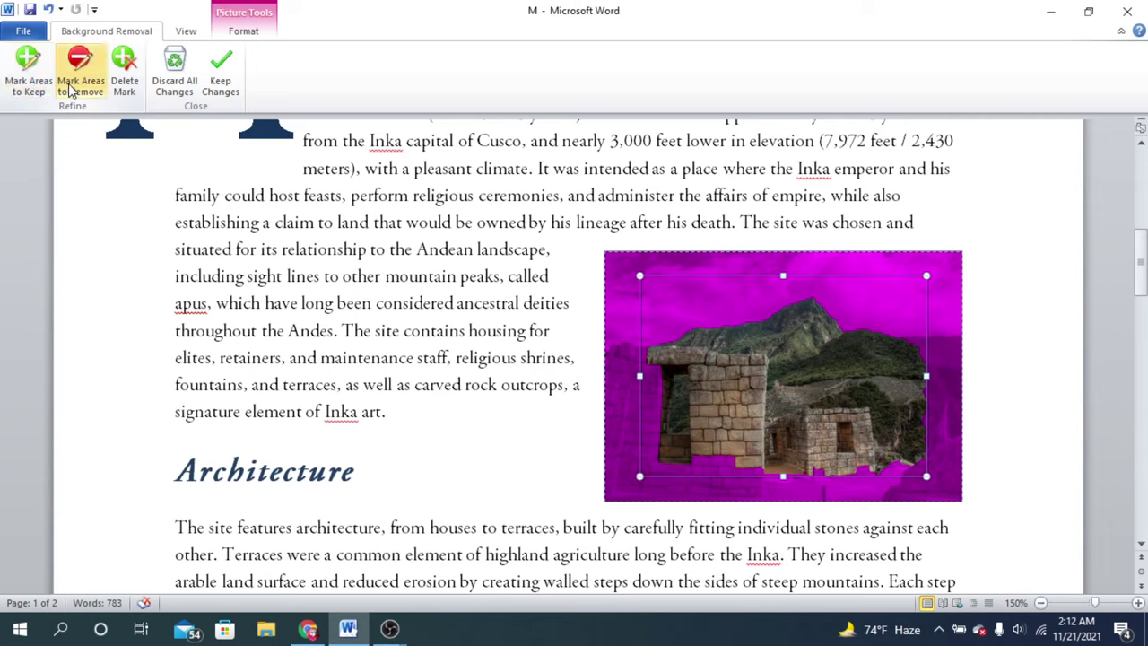
left_click(27, 83)
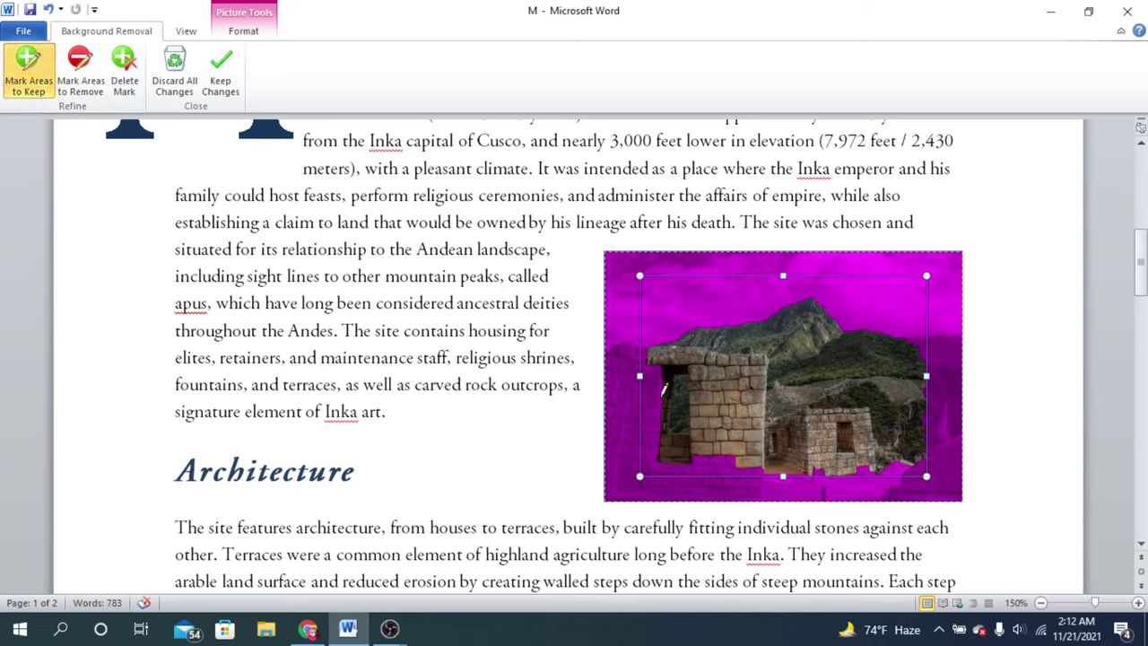
left_click(647, 415)
left_click_drag(651, 414, 651, 369)
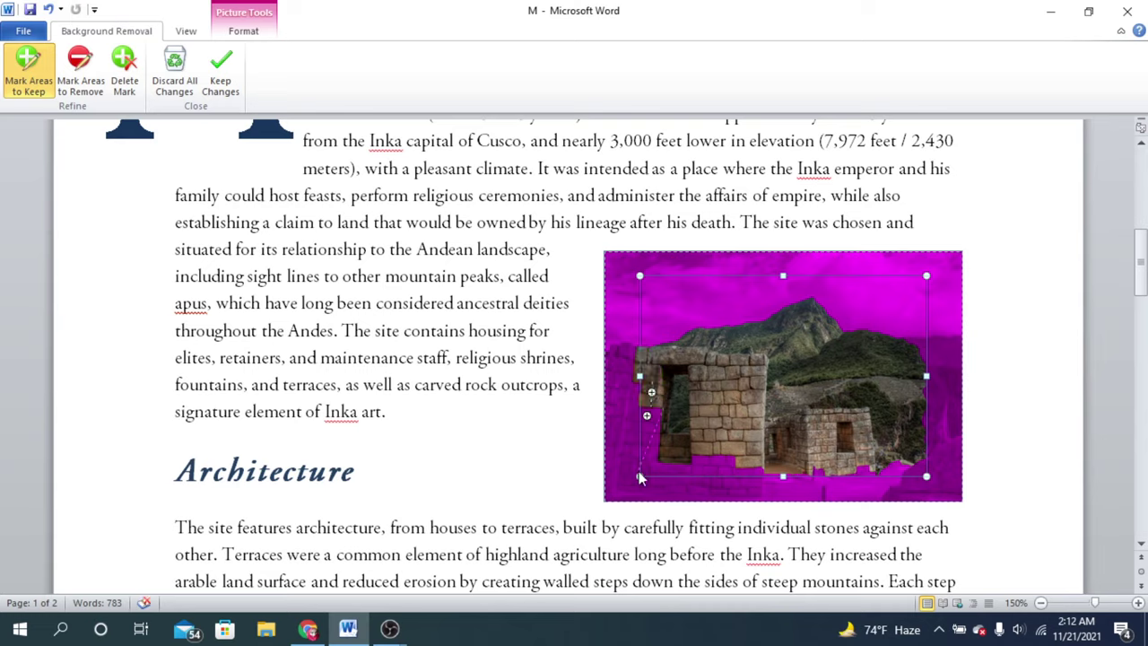
left_click_drag(639, 473, 647, 417)
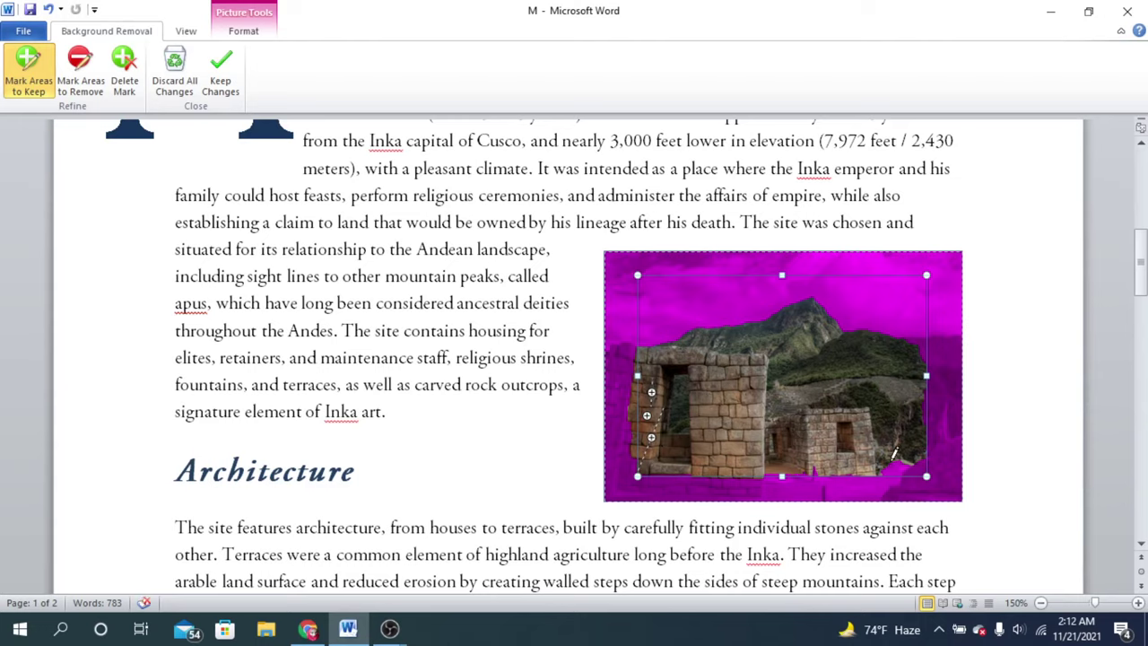
left_click_drag(942, 497, 915, 477)
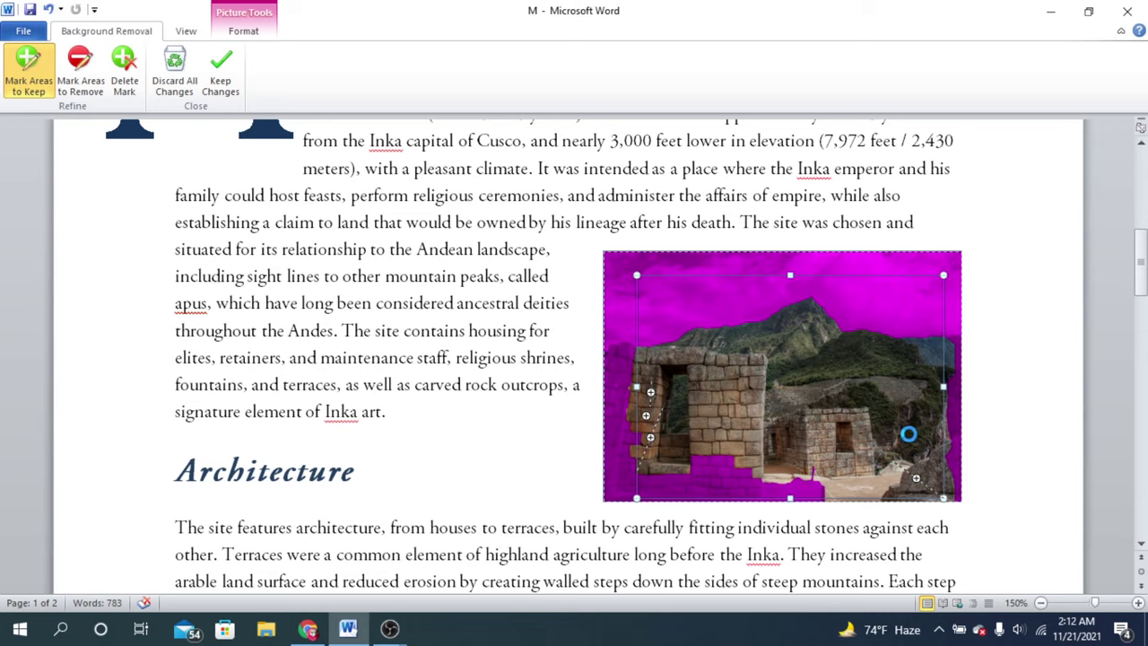
left_click(958, 437)
left_click(785, 462)
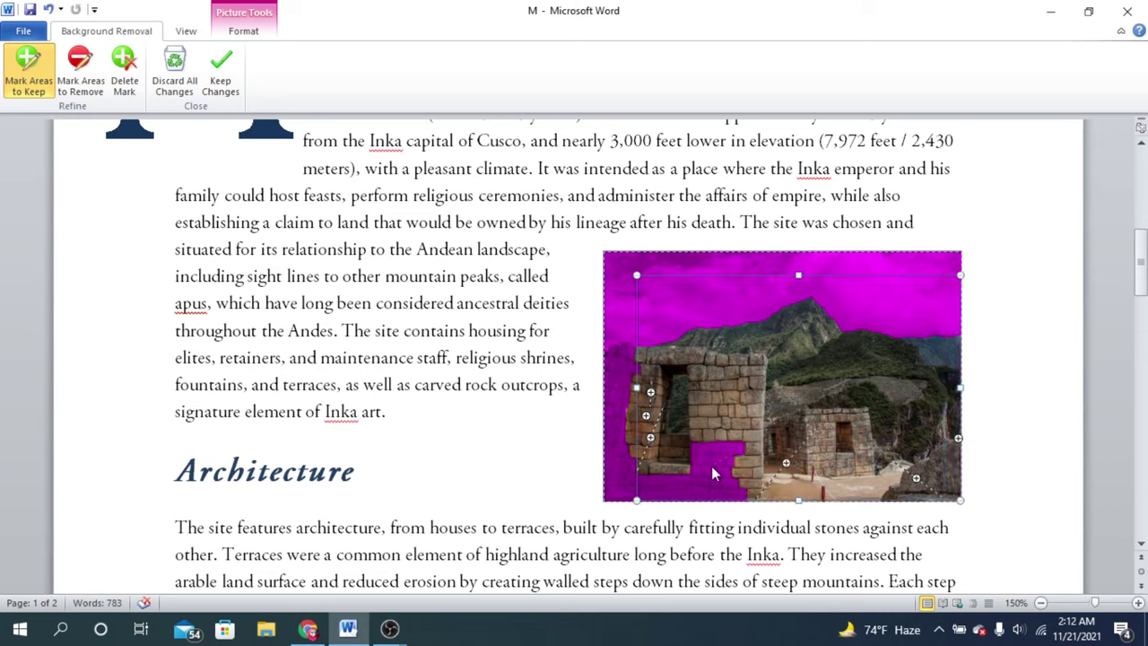
left_click_drag(711, 465, 655, 488)
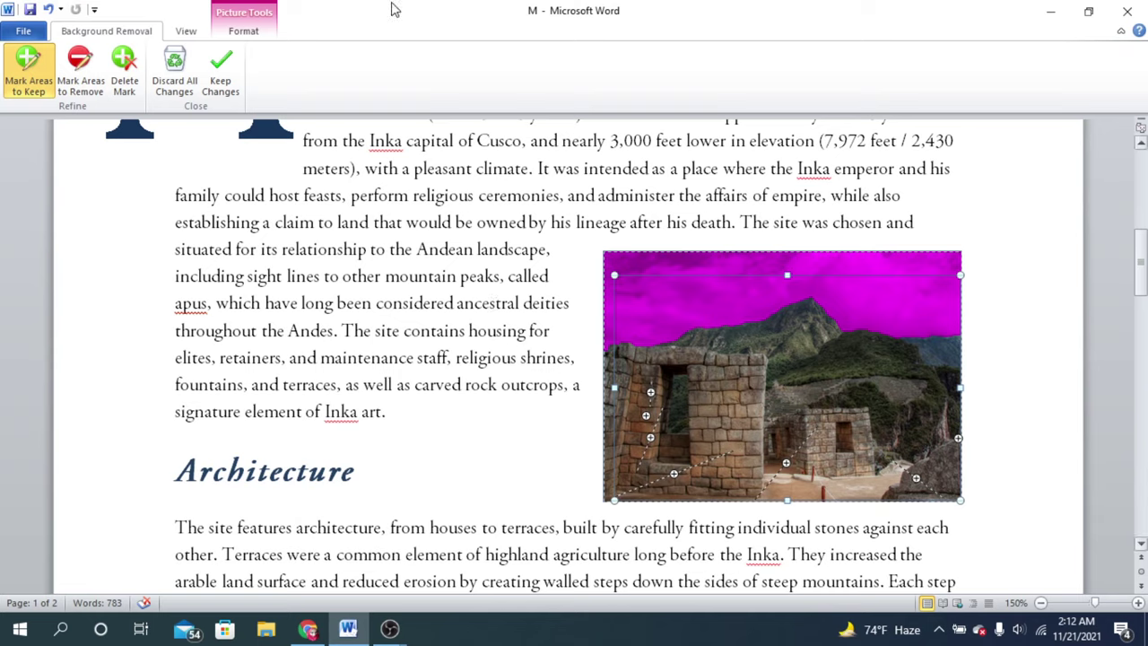
left_click(221, 81)
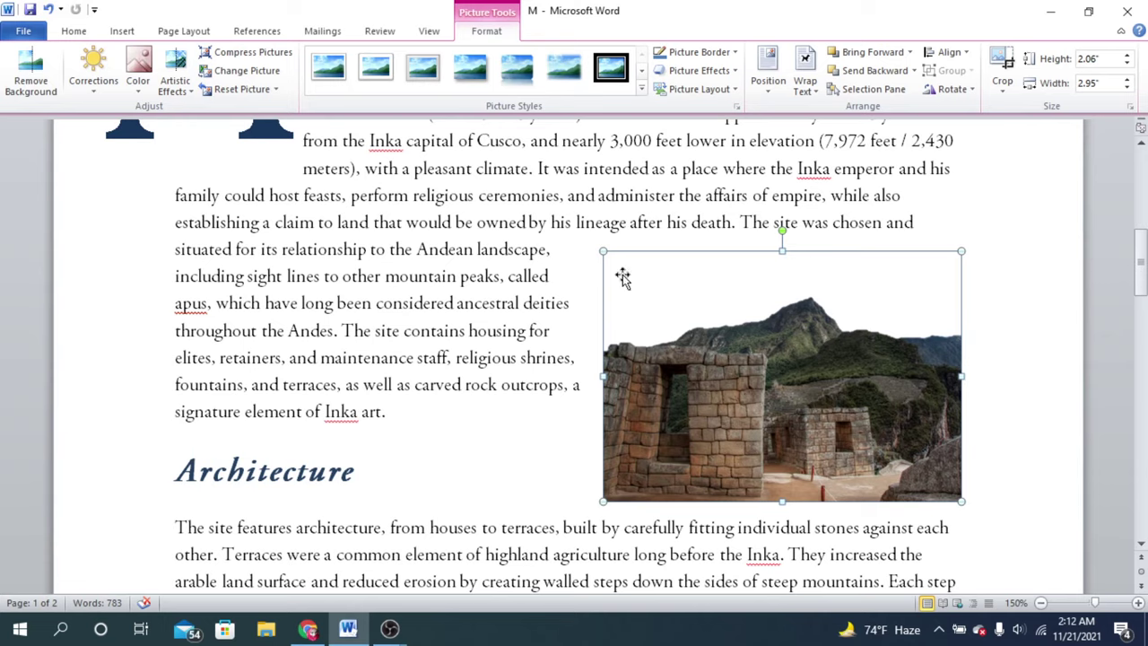
Try moving the background-free ruins photo upward beside the intro text
left_click(1010, 337)
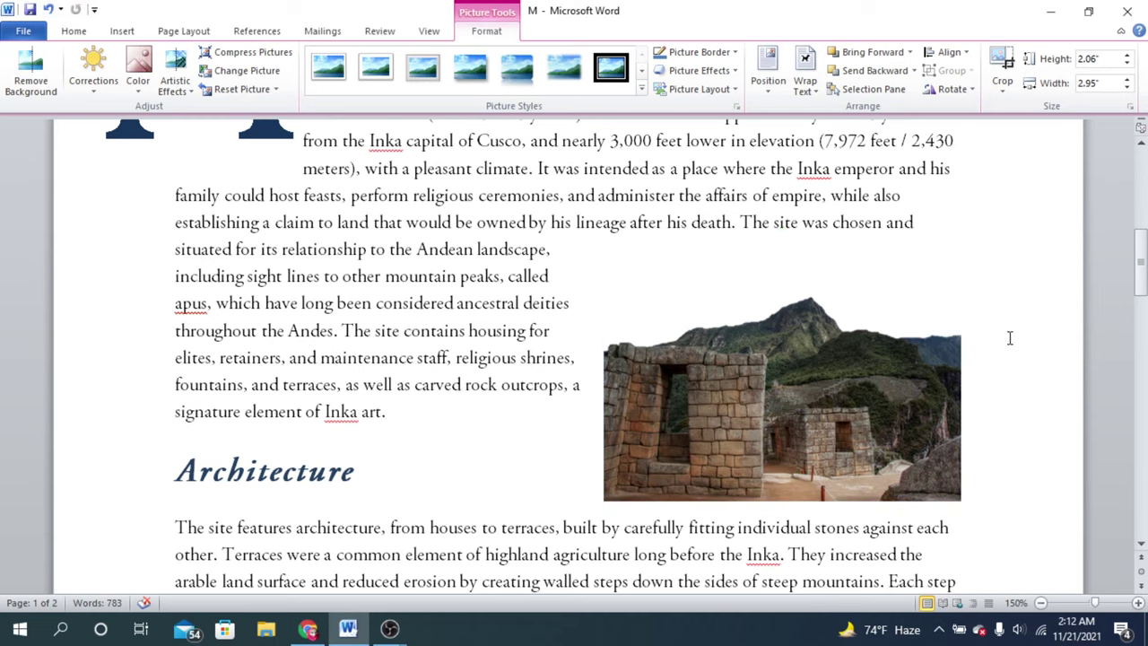
left_click(878, 383)
left_click(1016, 387)
left_click_drag(932, 388, 895, 349)
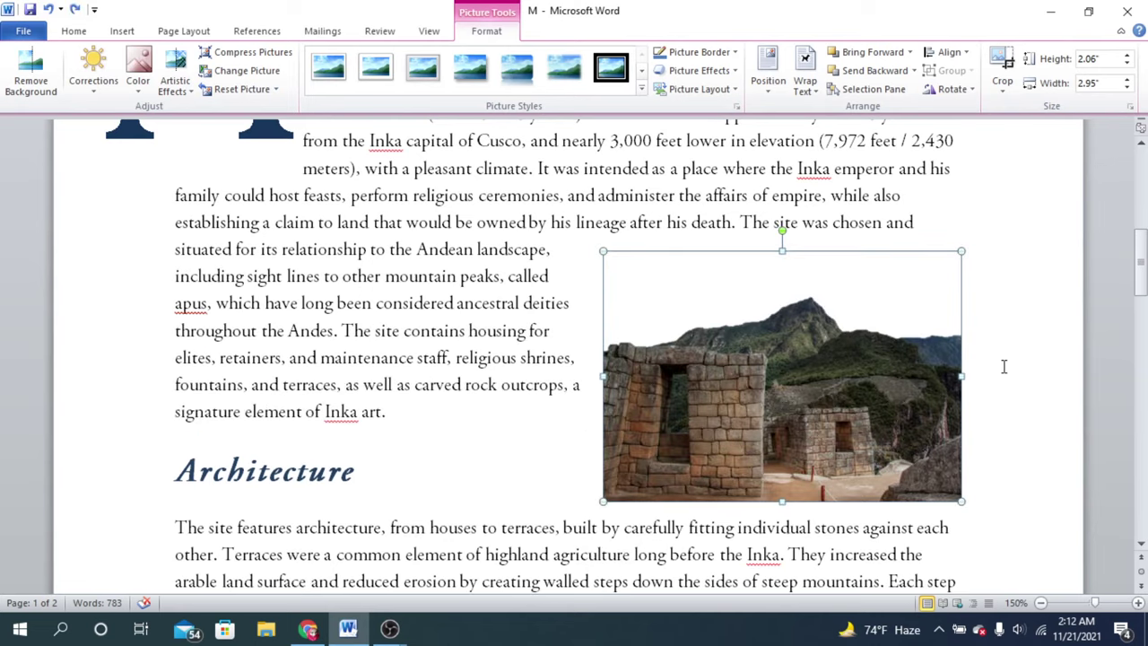
left_click(1004, 365)
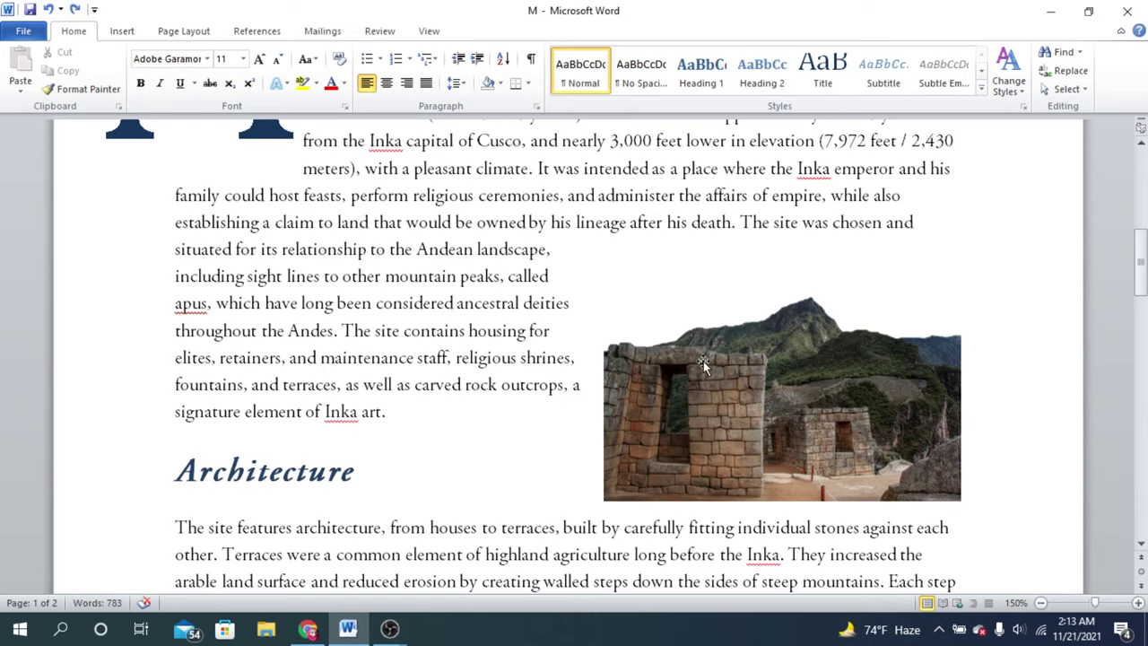
scroll(823, 399, "up", 3)
scroll(823, 399, "down", 3)
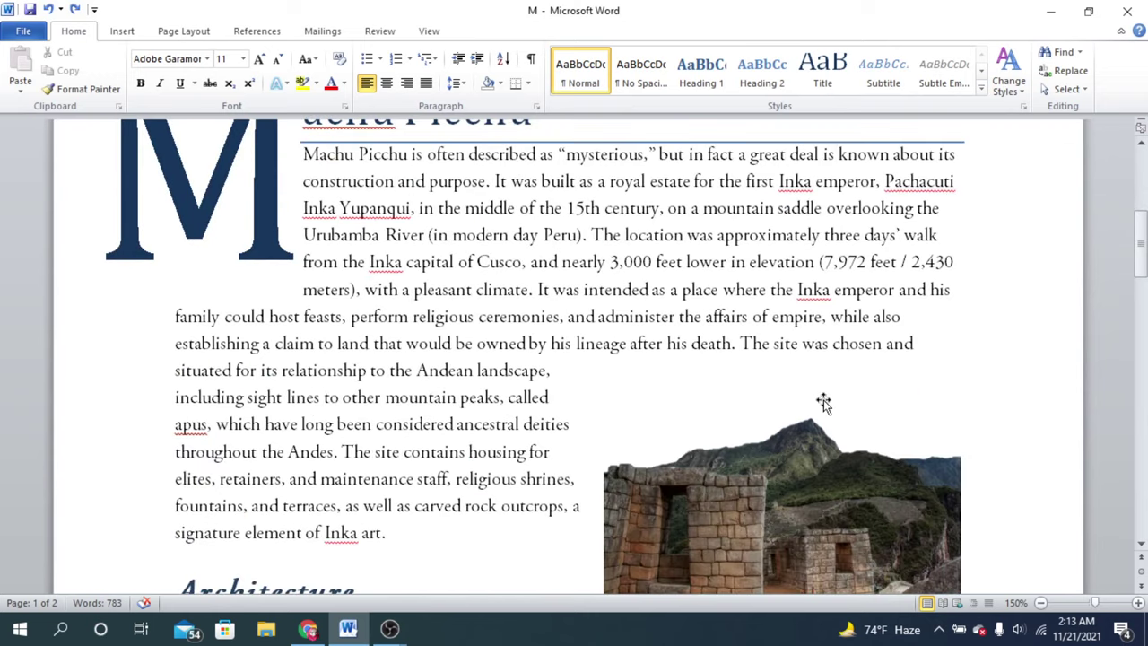
Shrink the photo twice from its top-right corner against the right margin
left_click(793, 400)
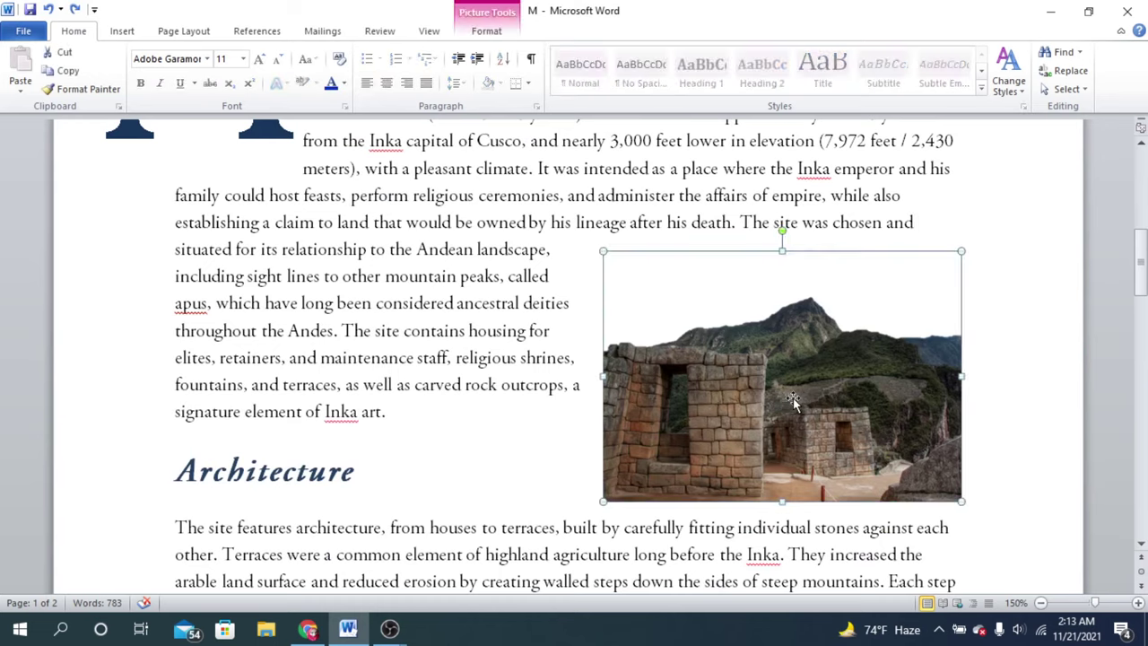
left_click_drag(781, 250, 781, 260)
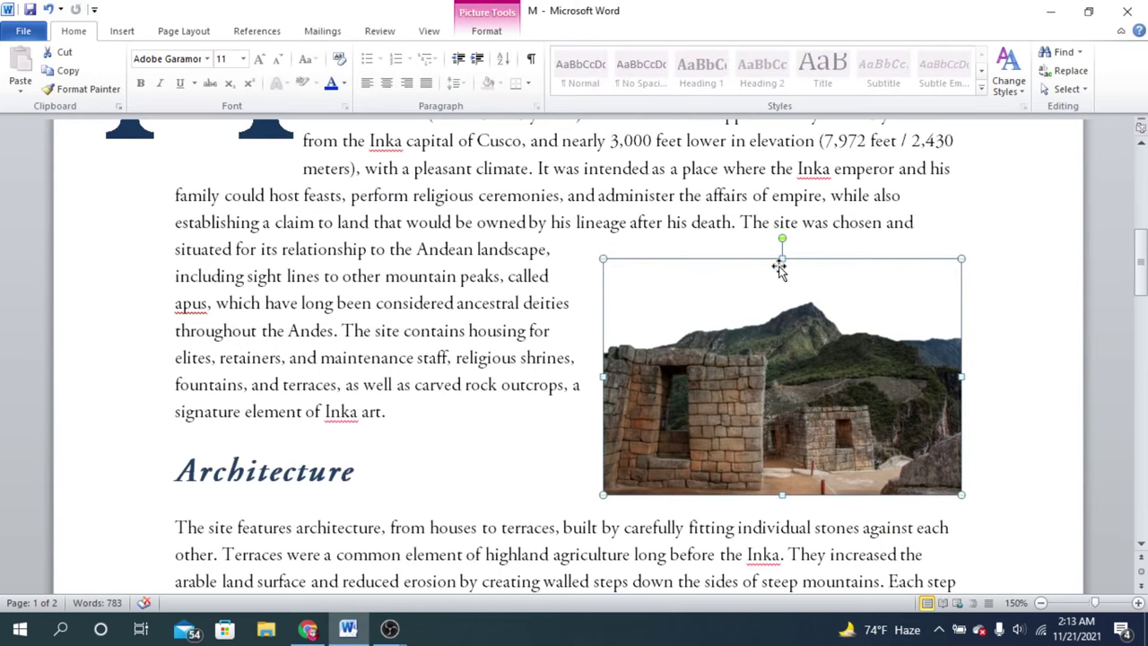
key("ctrl+z")
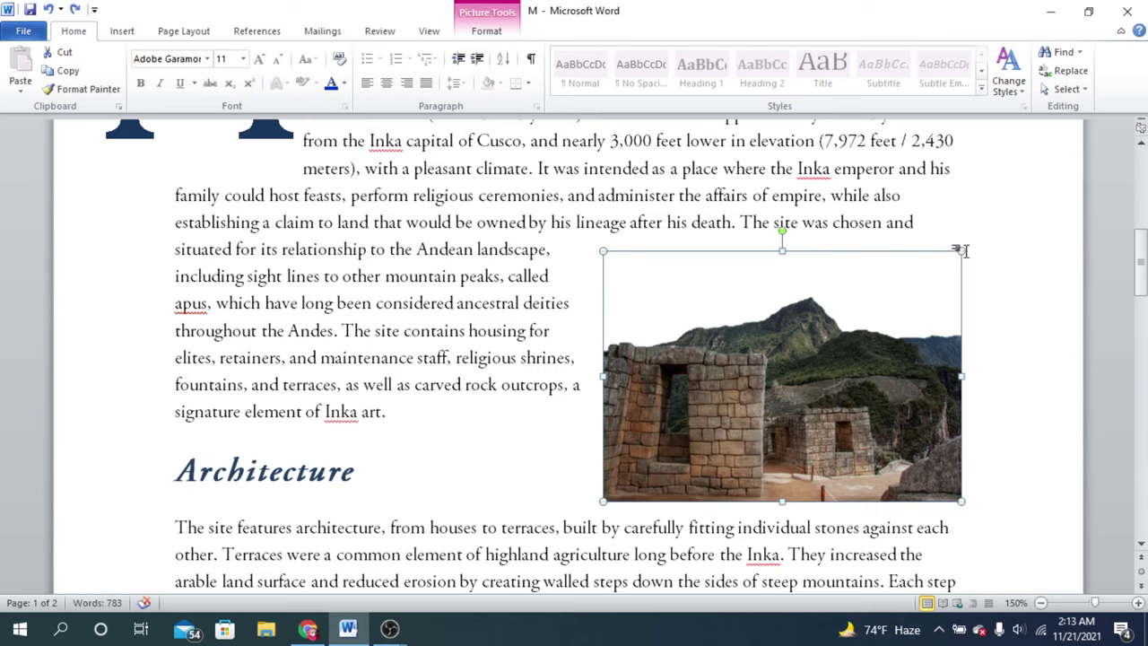
left_click_drag(960, 253, 881, 306)
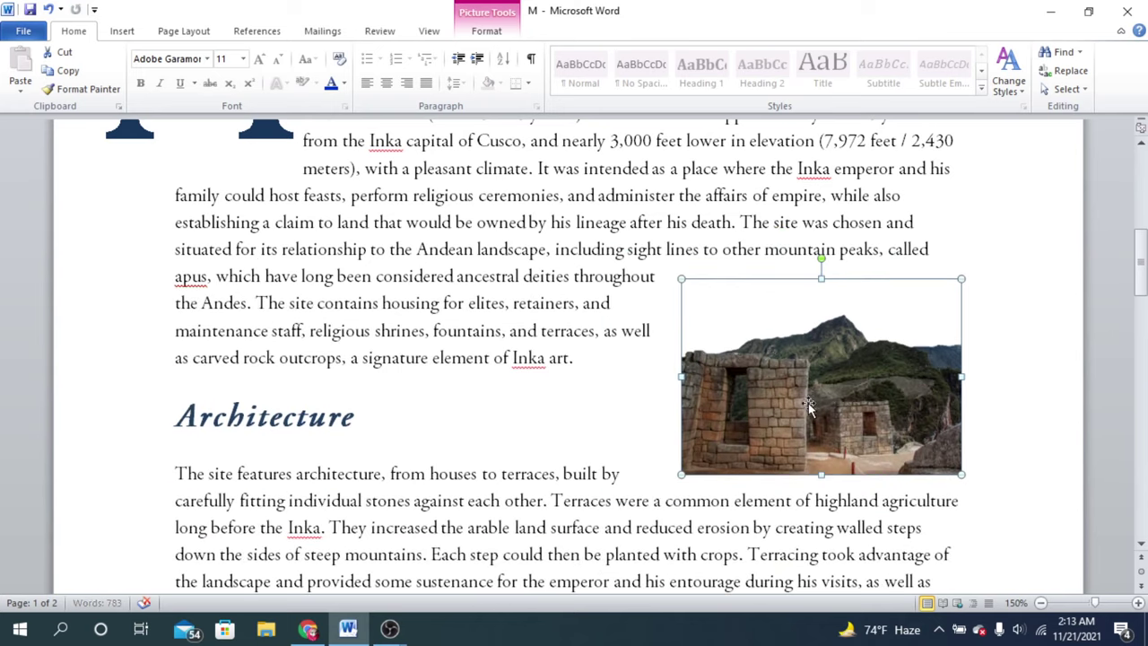
left_click_drag(960, 279, 884, 341)
left_click(1004, 299)
left_click(768, 360)
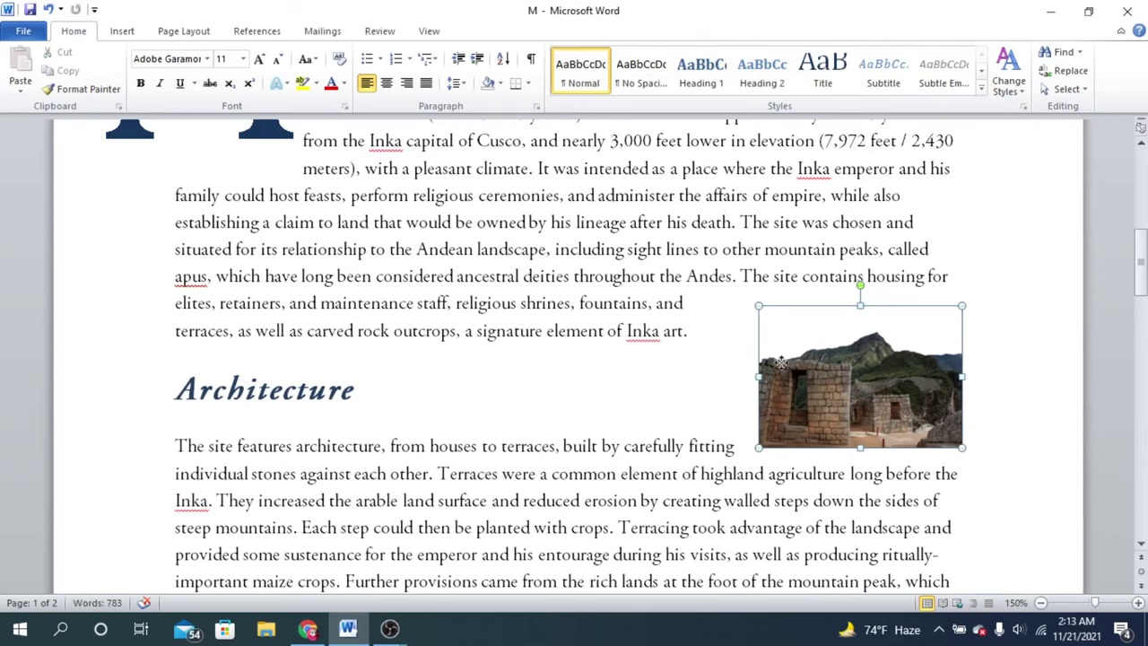
left_click(995, 375)
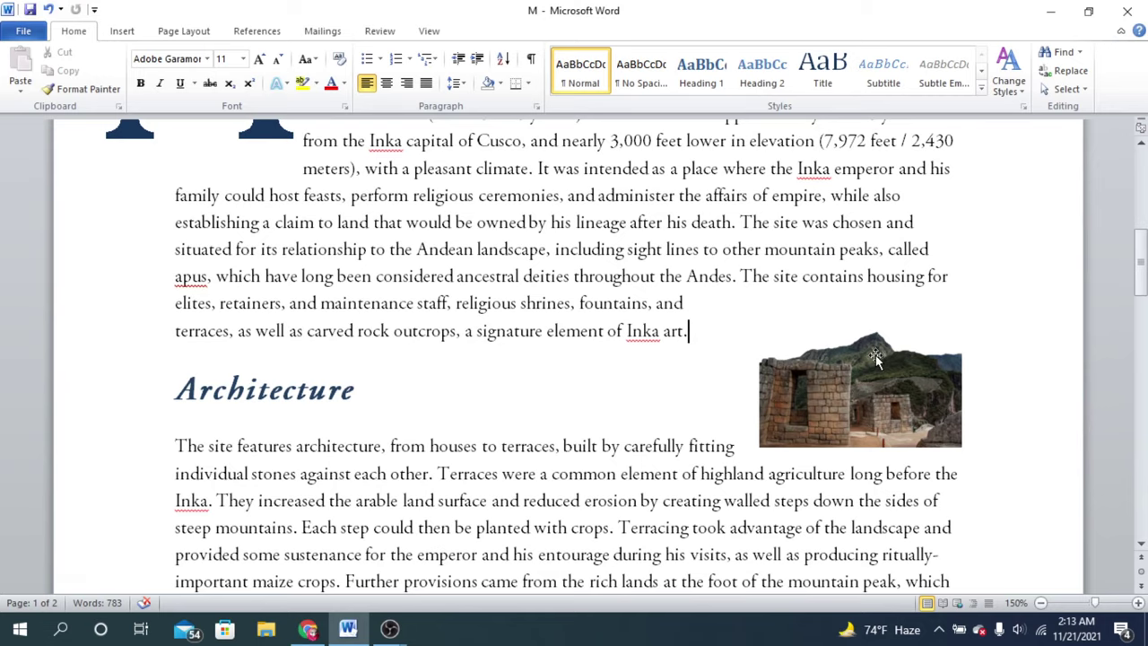
scroll(861, 341, "down", 5)
Insert the carved-stone photo from the Downloads folder above the Architecture heading
scroll(861, 341, "down", 7)
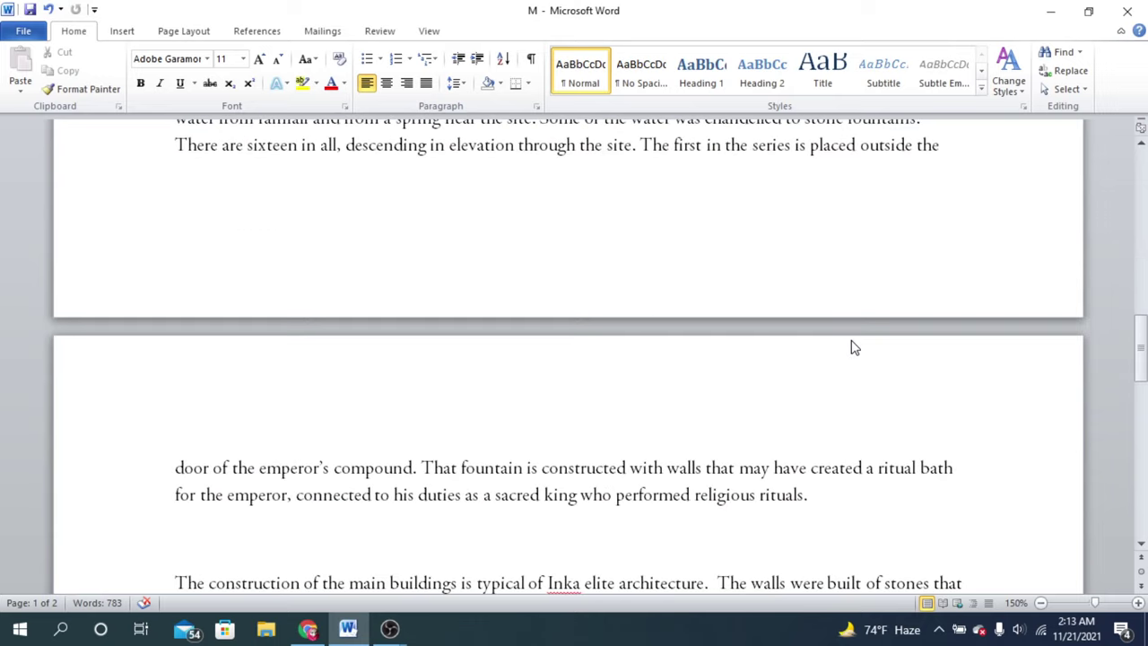
scroll(852, 339, "up", 2)
scroll(852, 338, "down", 6)
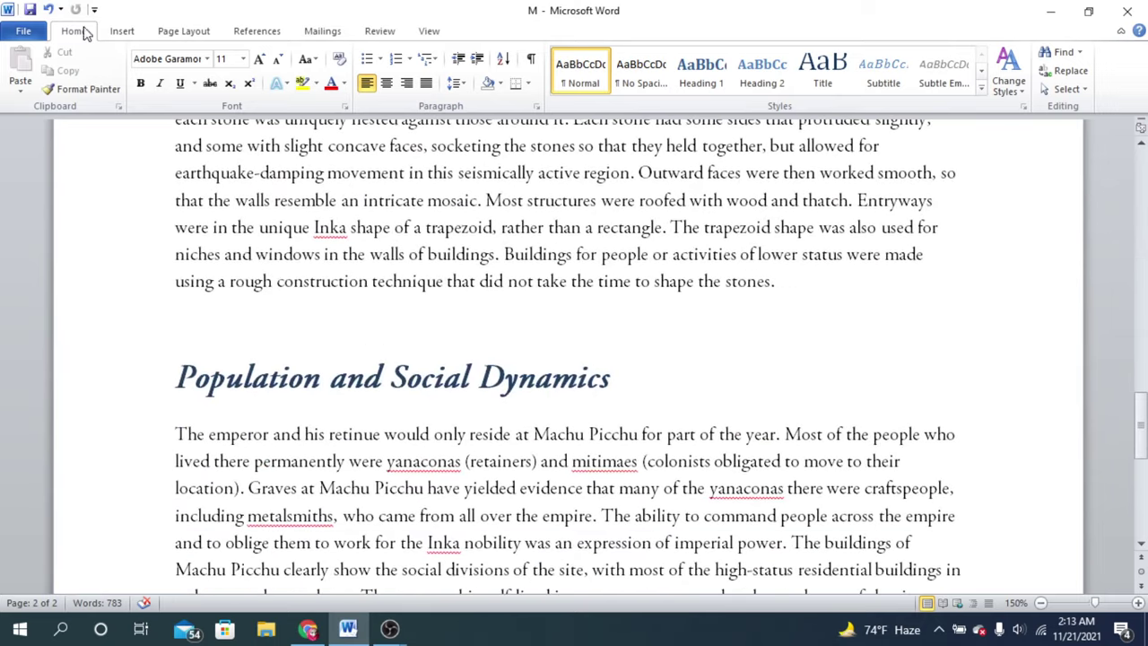
left_click(122, 31)
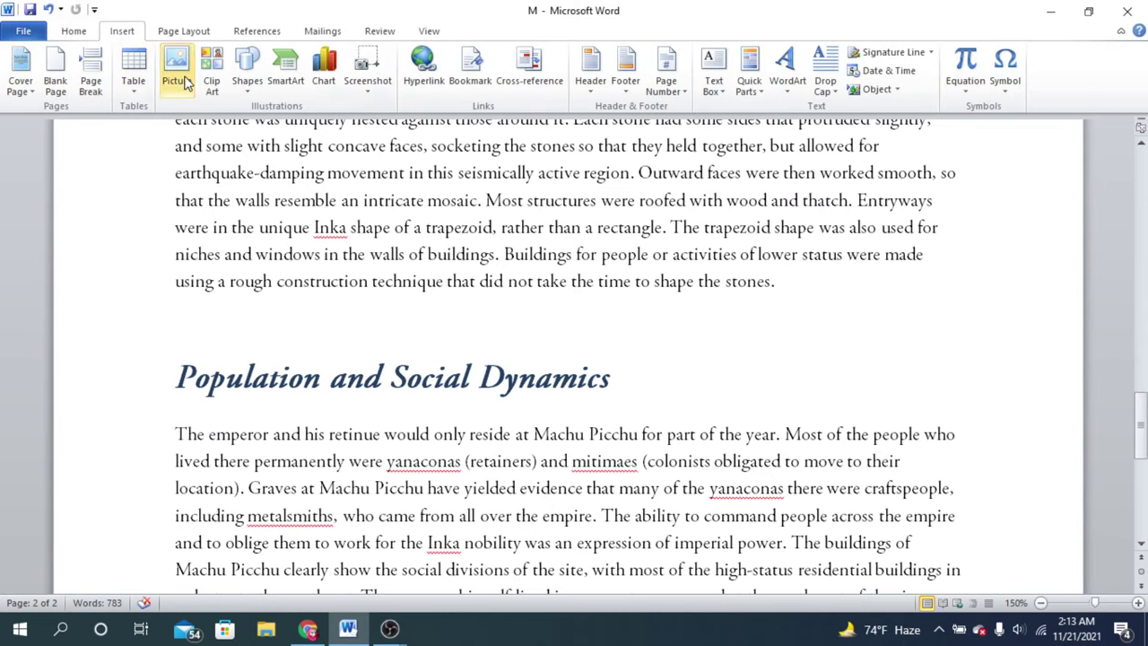
left_click(176, 70)
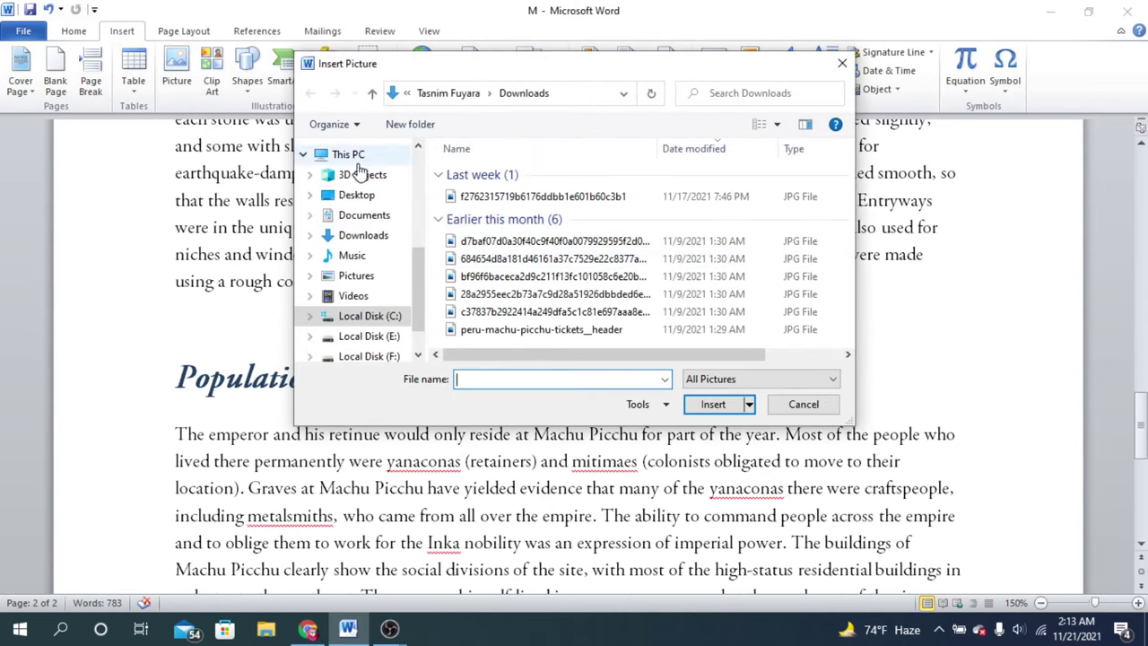
left_click(359, 235)
scroll(684, 276, "down", 1)
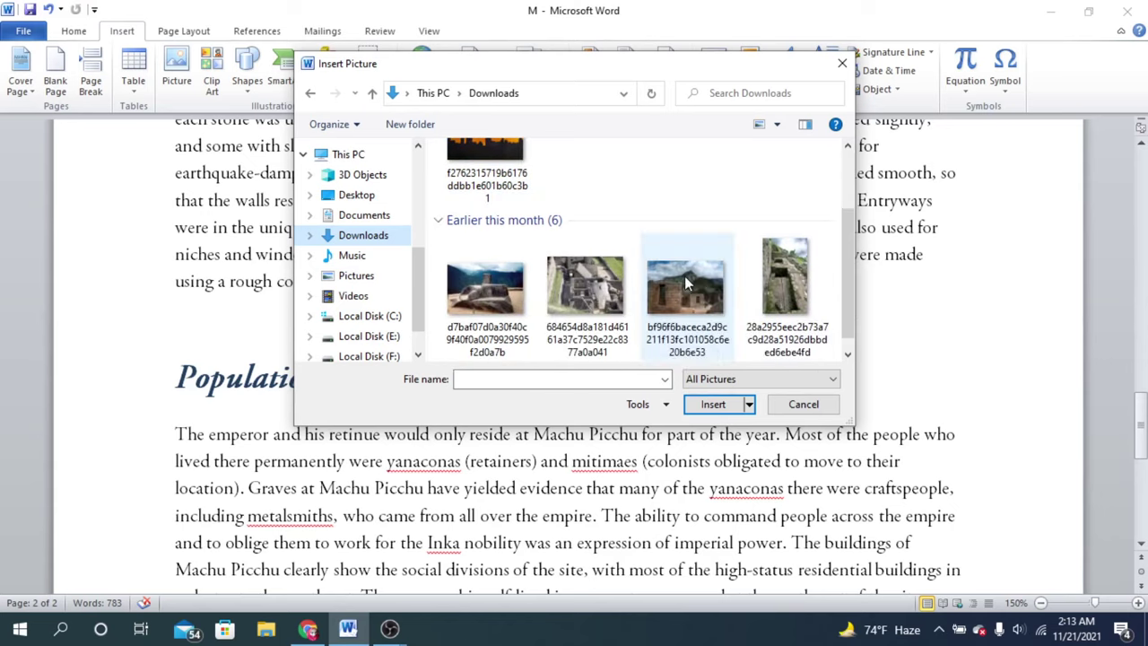
scroll(587, 275, "down", 1)
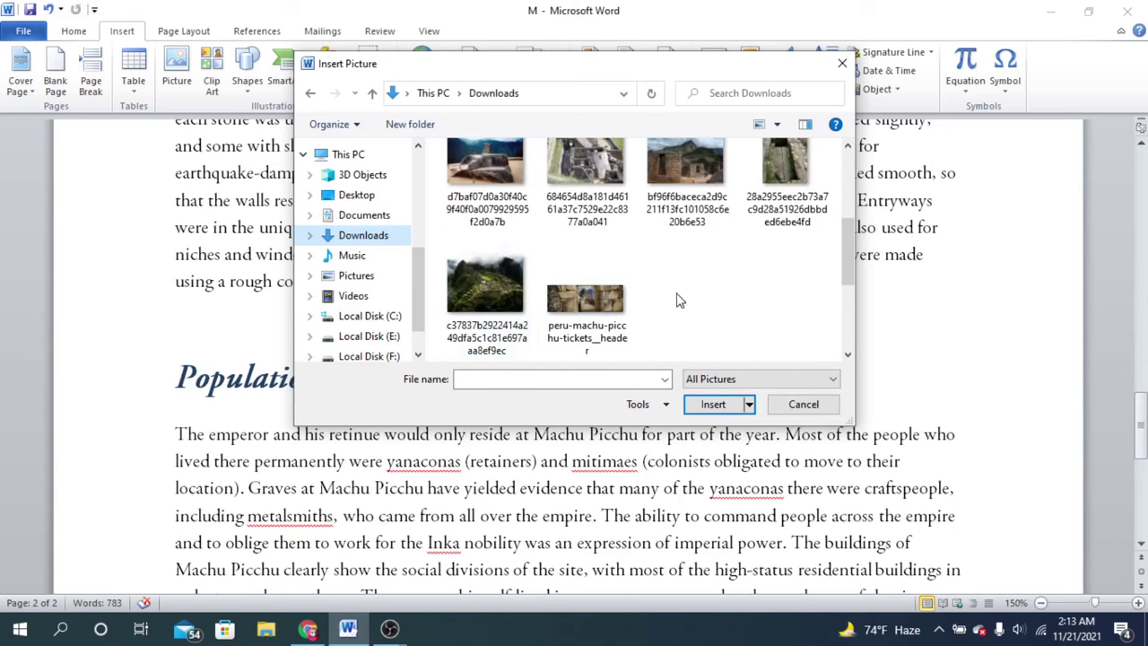
left_click(487, 170)
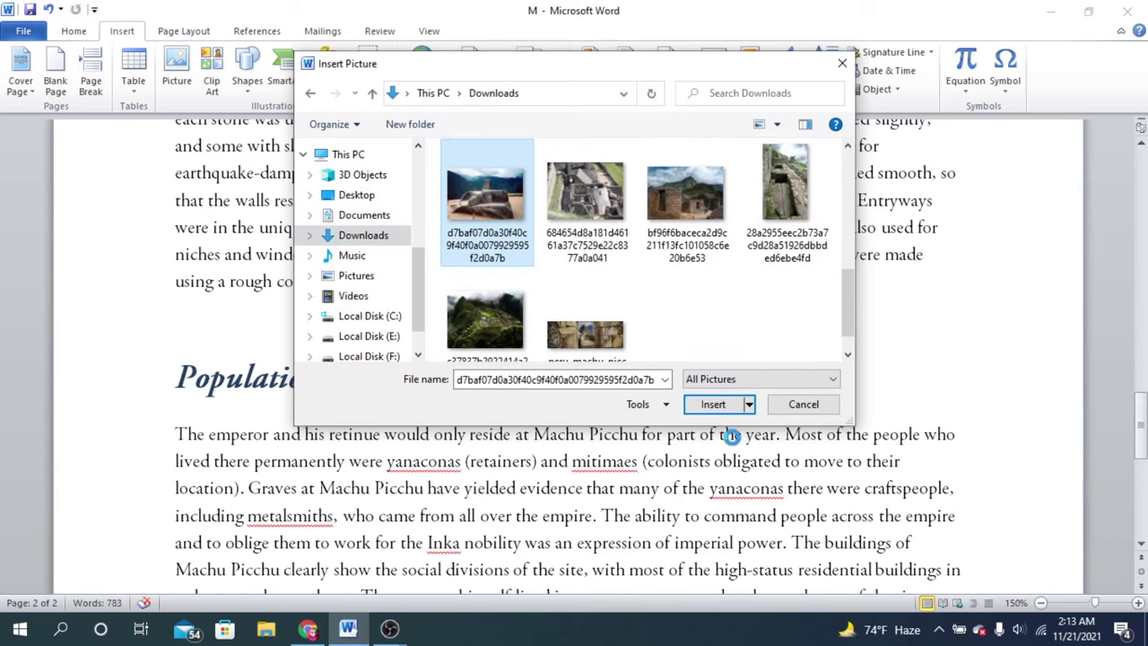
left_click(714, 405)
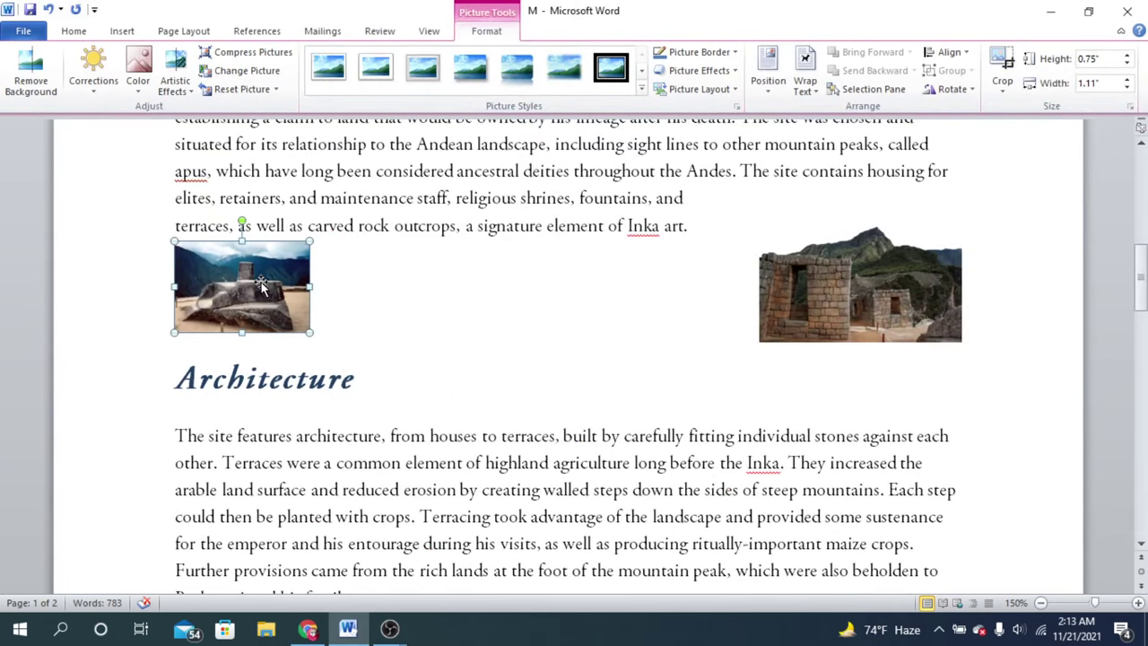
Drag the carved-stone photo down into the Population and Social Dynamics paragraph
left_click_drag(260, 284, 1009, 554)
left_click(649, 359)
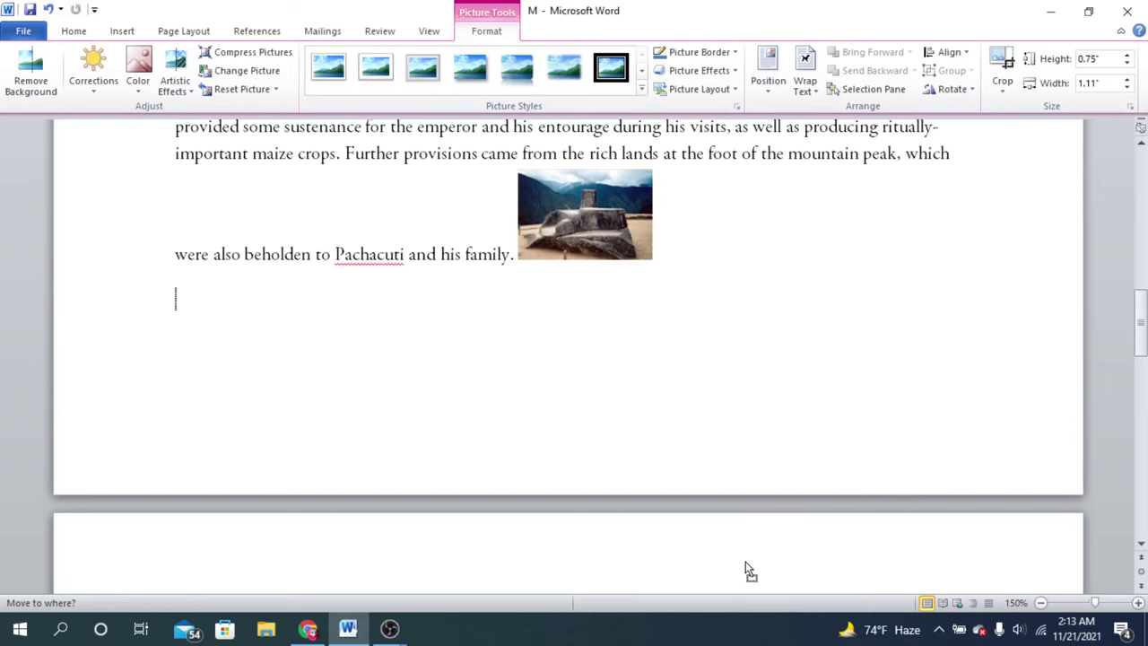
left_click_drag(750, 570, 834, 512)
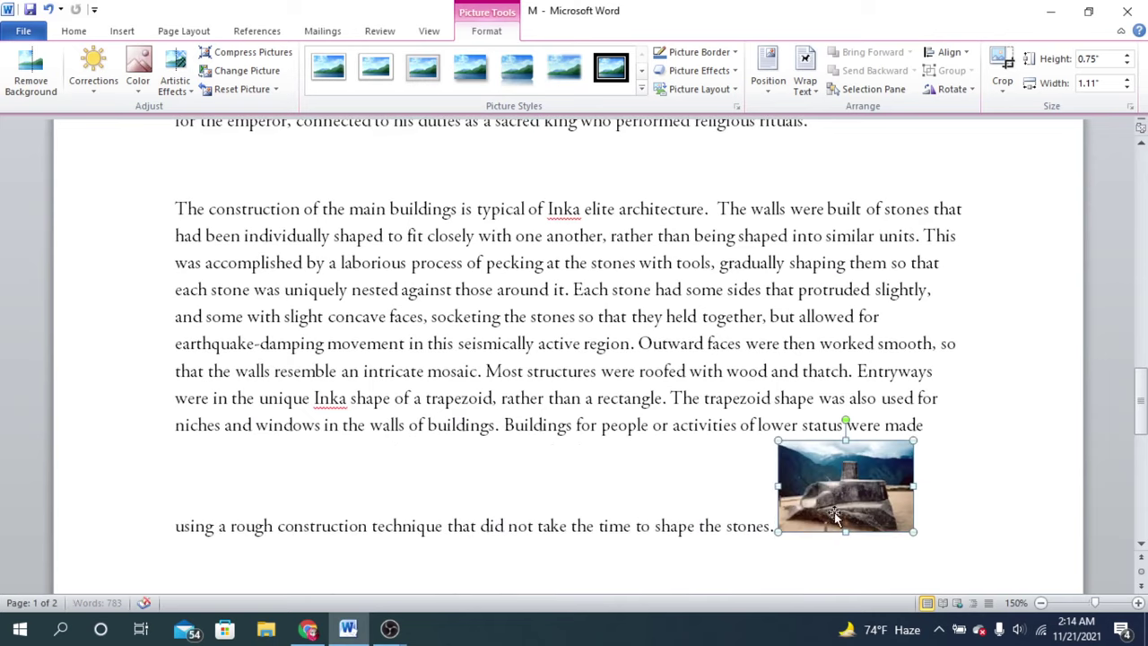
Position the photo Middle Right with square wrapping and enlarge it to 2.22" by 1.5"
left_click(771, 93)
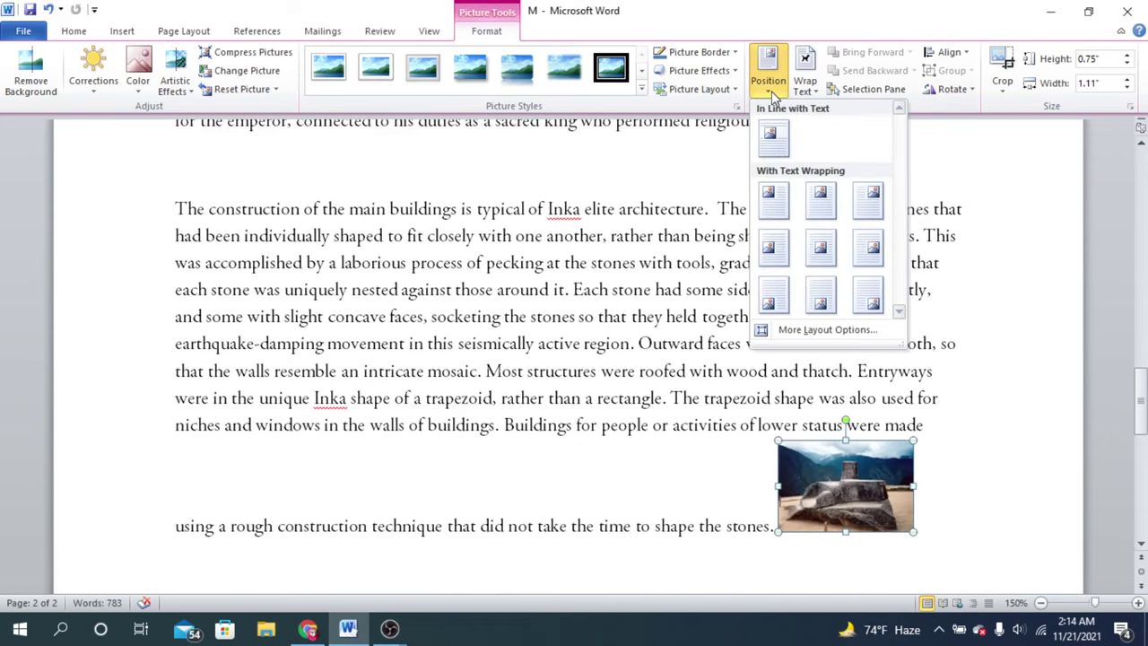
left_click(868, 247)
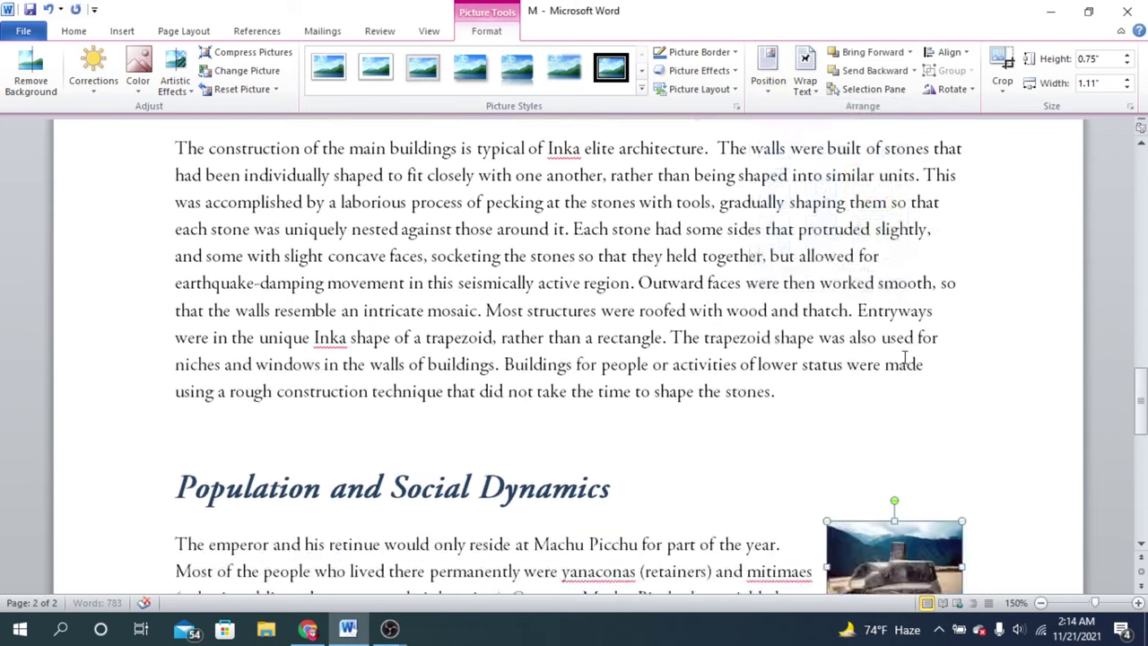
scroll(906, 358, "down", 3)
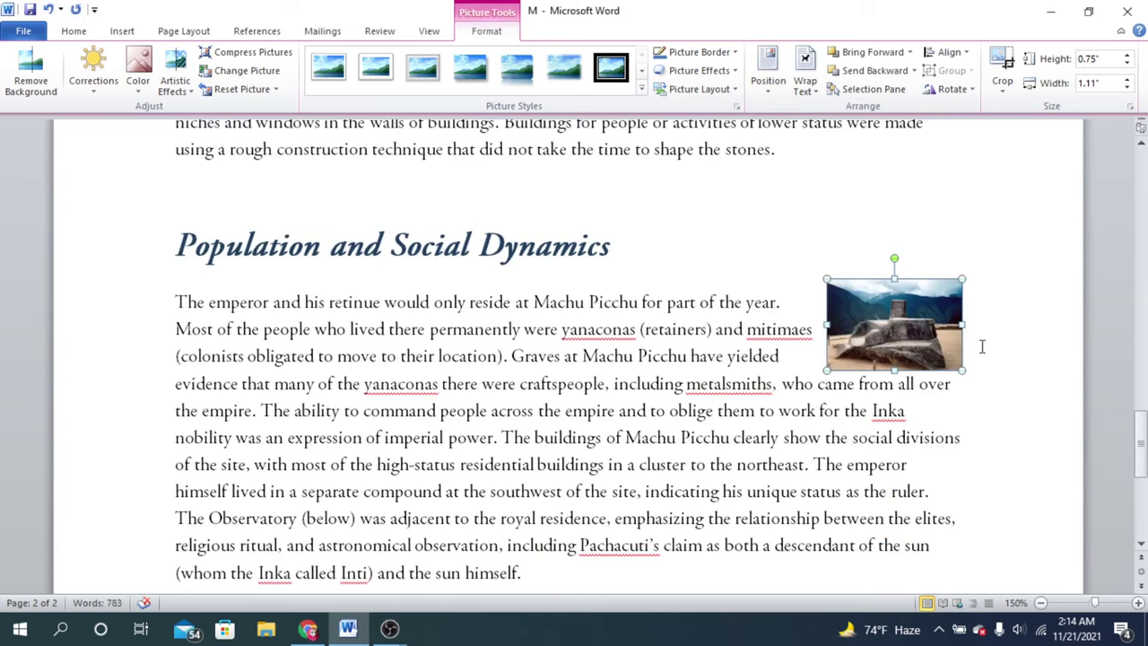
left_click_drag(962, 370, 990, 425)
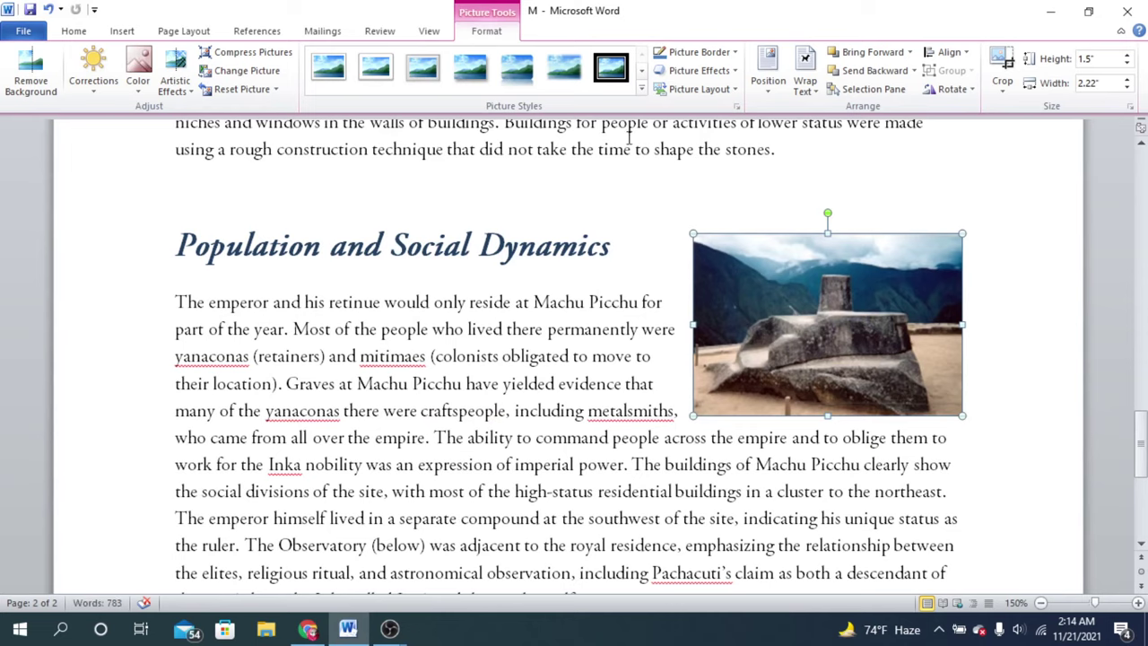
left_click(1043, 275)
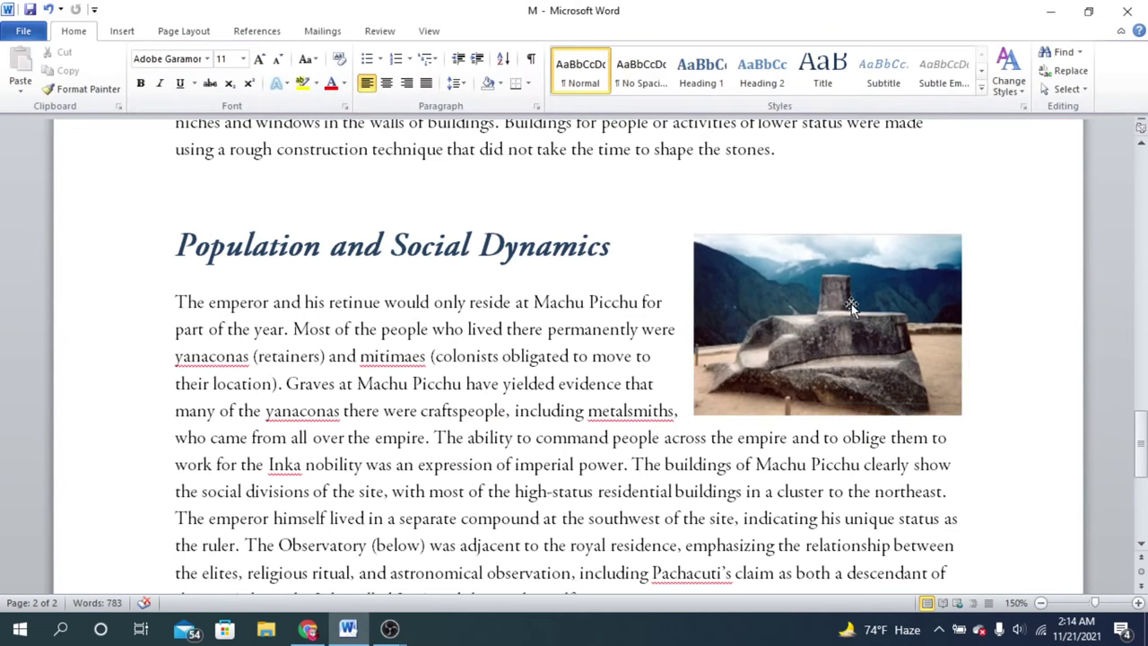
left_click(852, 308)
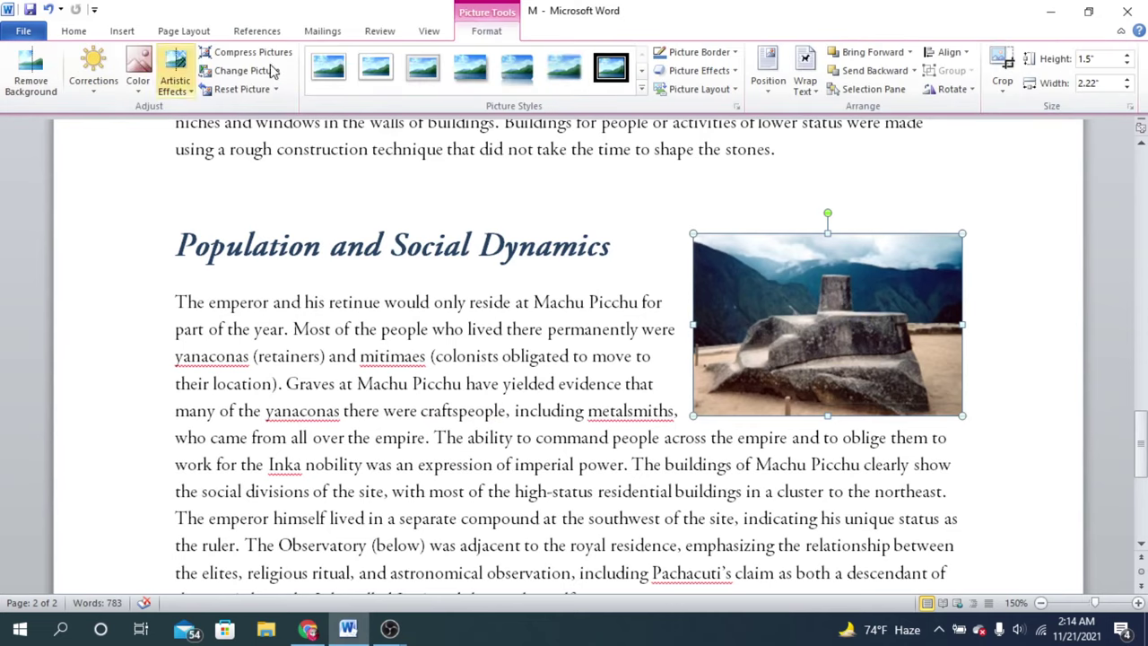
Remove the stone photo's background, marking the top and bottom-left corners for removal, and keep changes
left_click(30, 70)
left_click(86, 76)
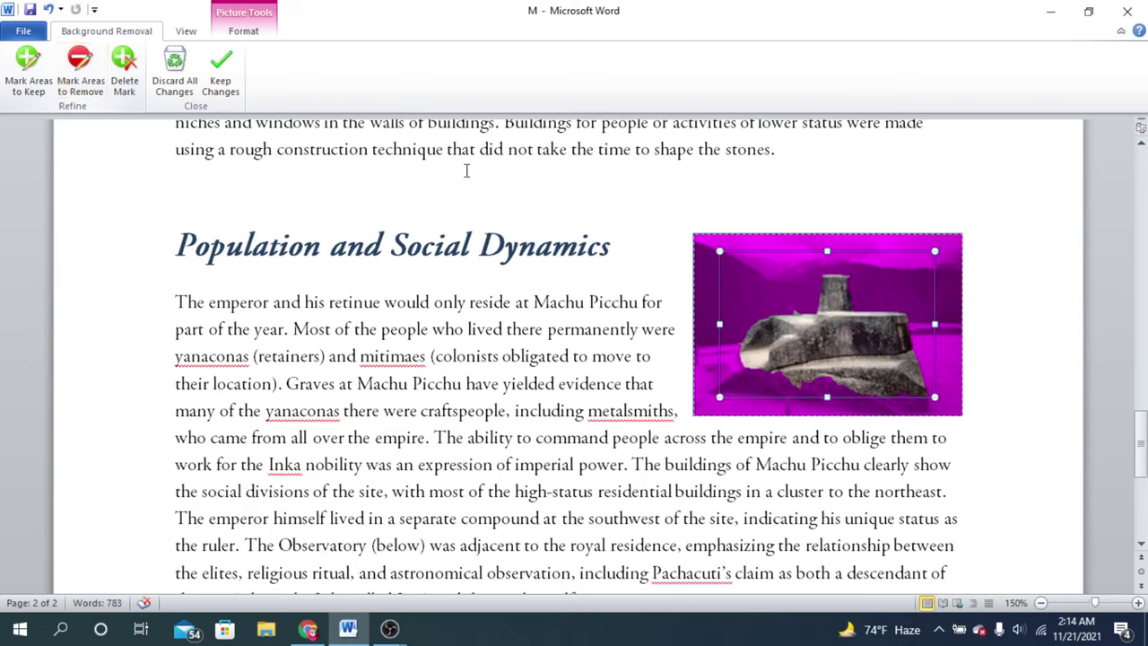
left_click(77, 70)
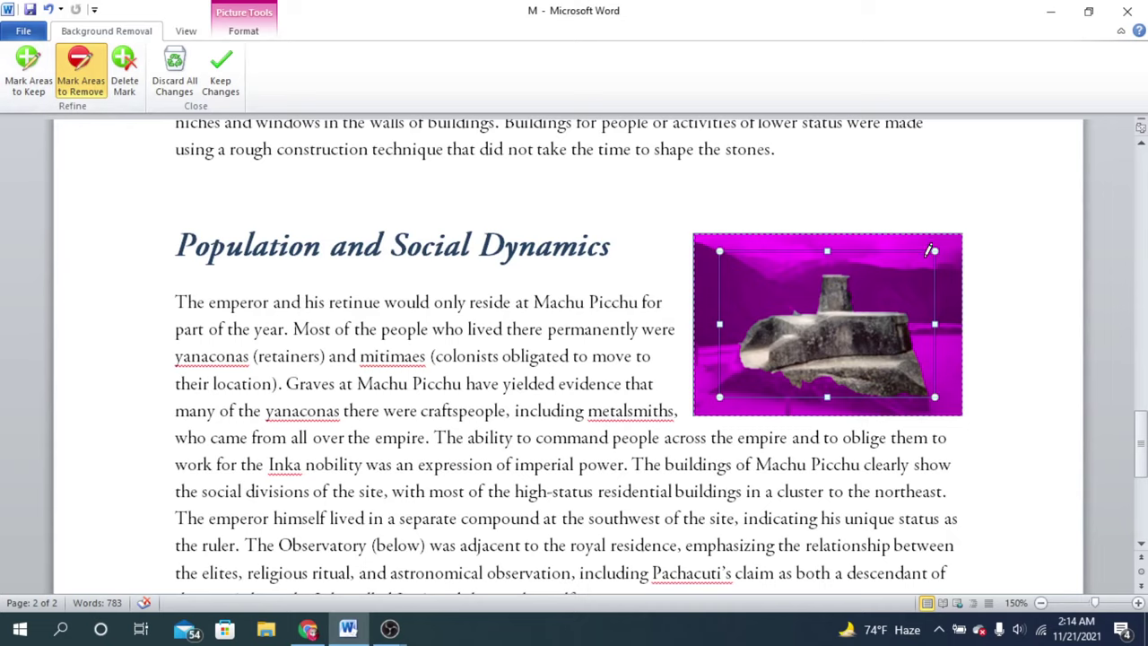
left_click(954, 247)
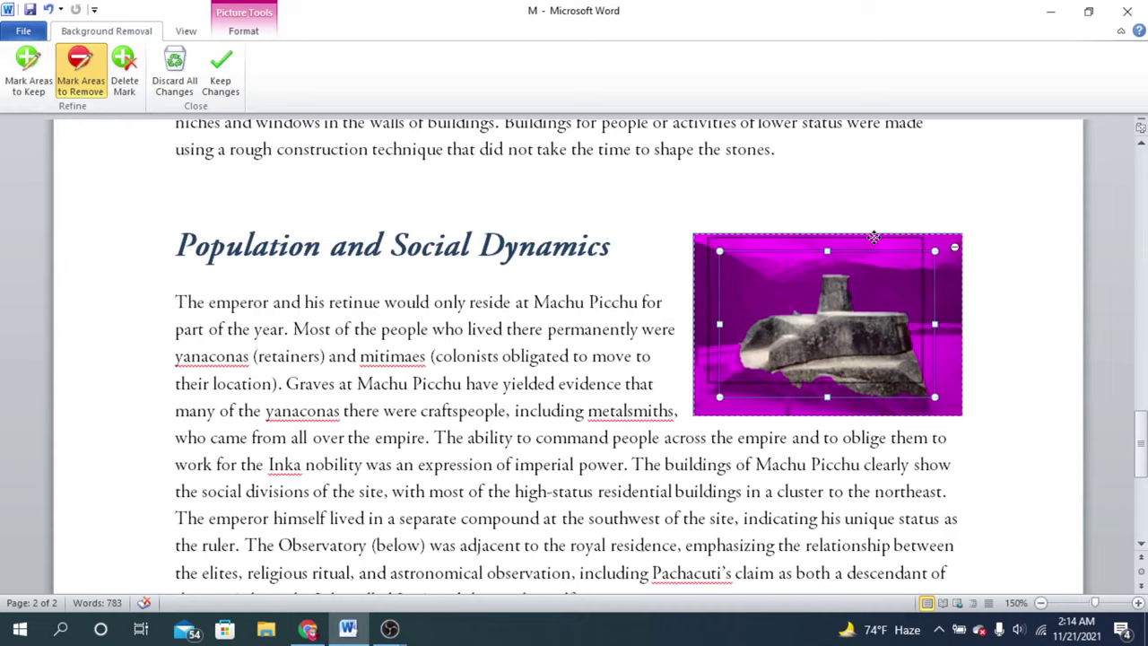
left_click_drag(873, 237, 862, 222)
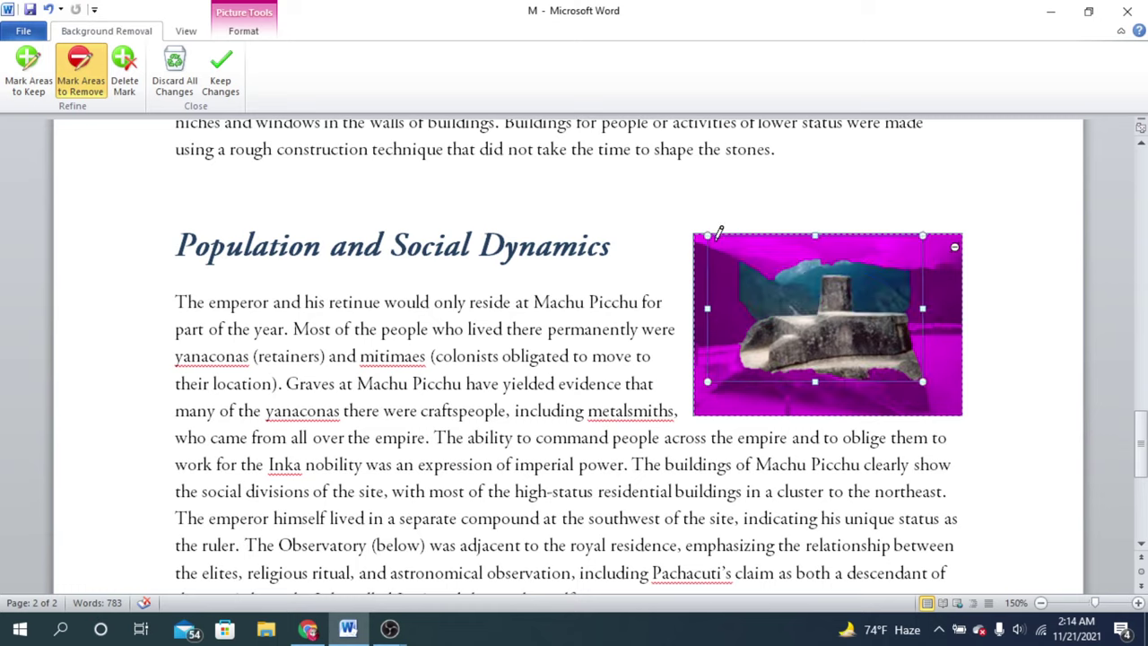
left_click(697, 249)
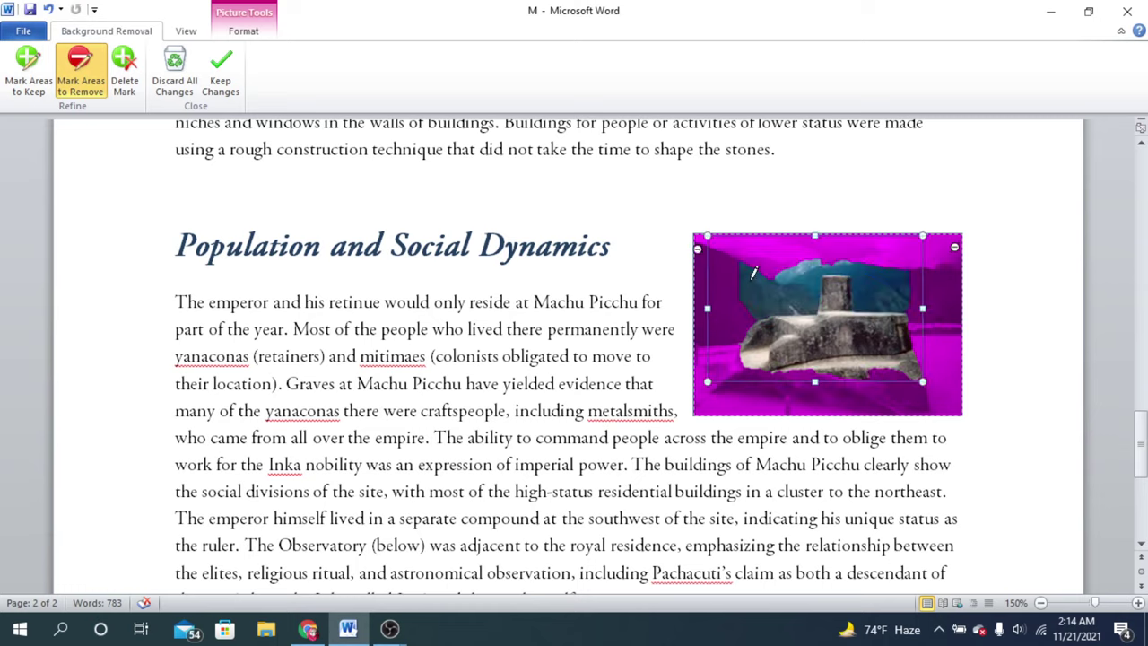
left_click(744, 406)
left_click(220, 75)
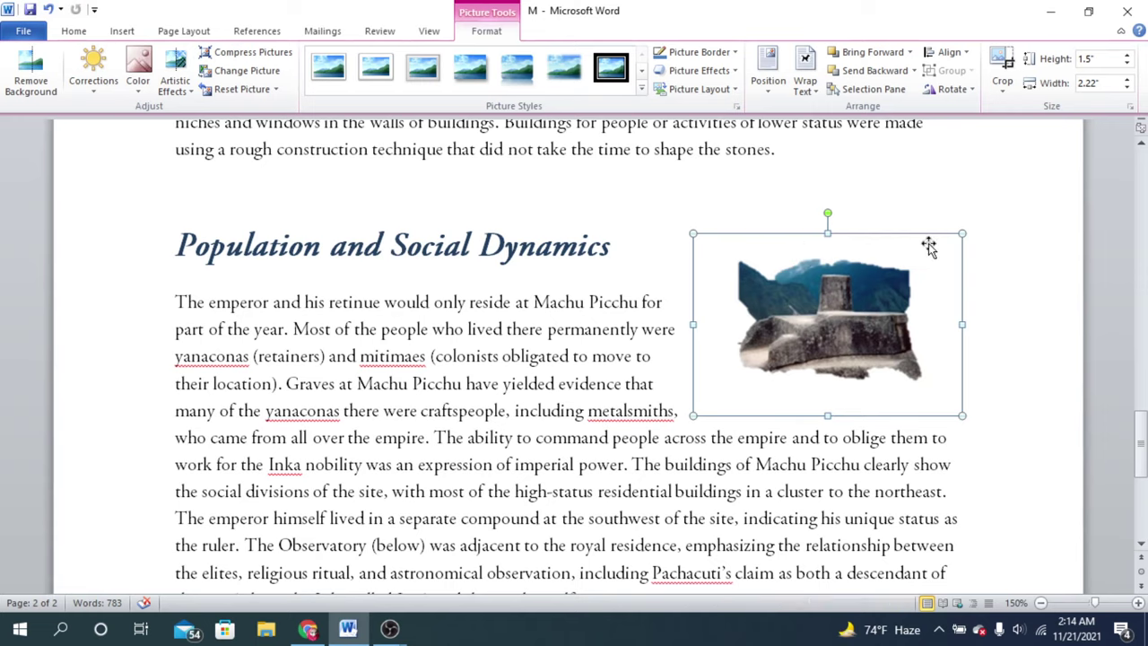
left_click(965, 239)
left_click(747, 348)
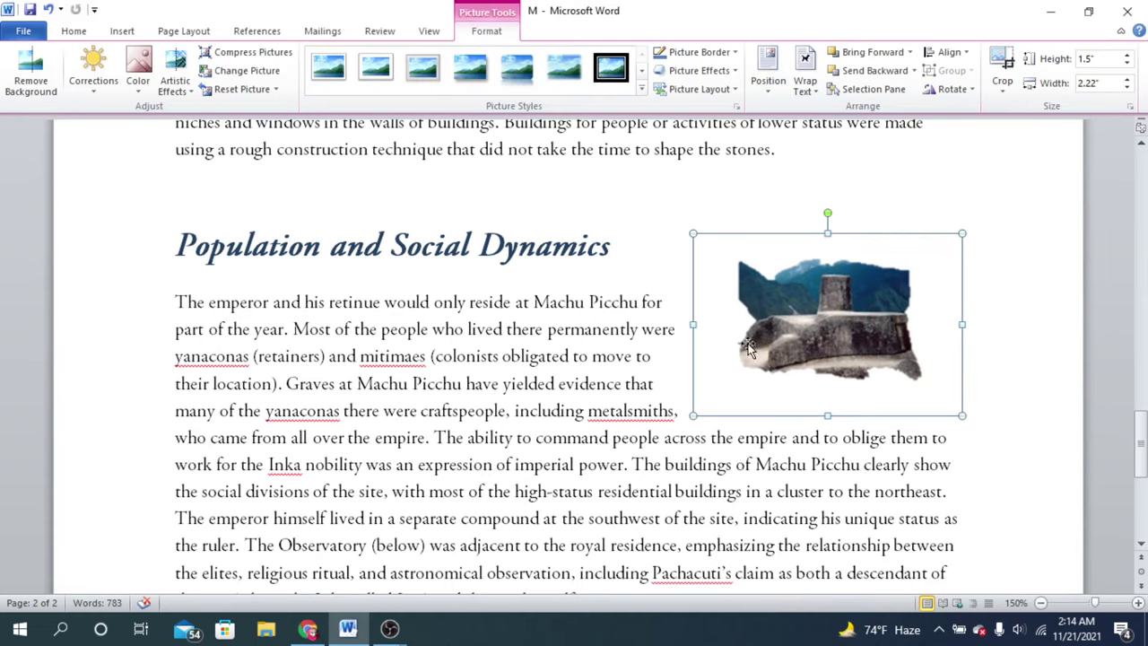
left_click(1017, 291)
left_click(891, 302)
left_click(1020, 307)
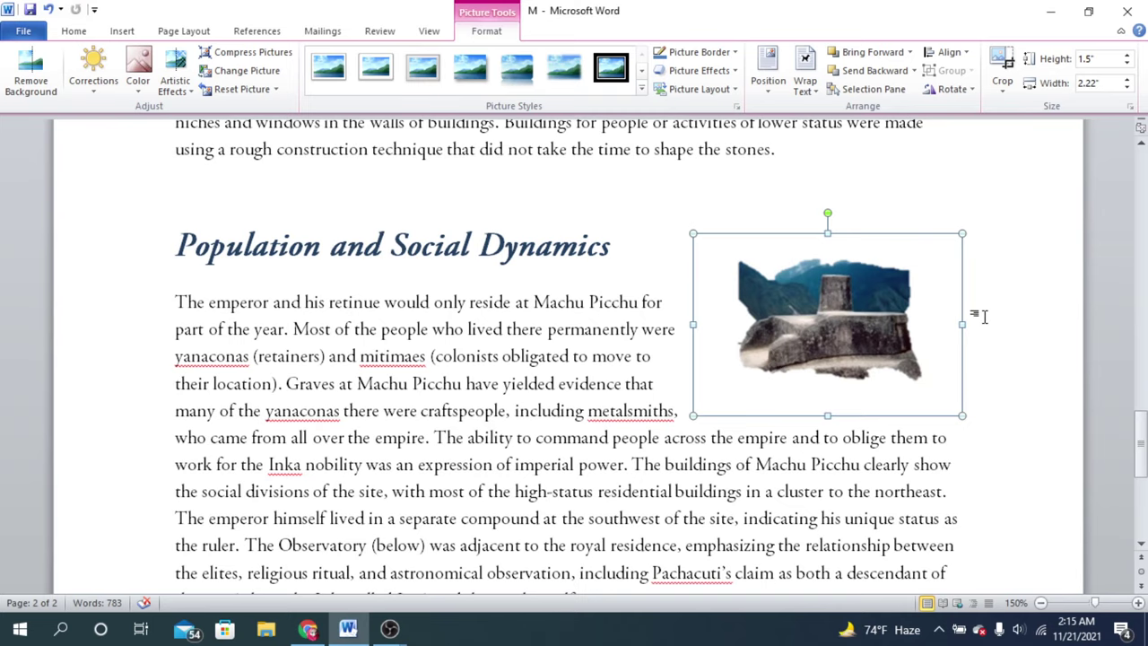